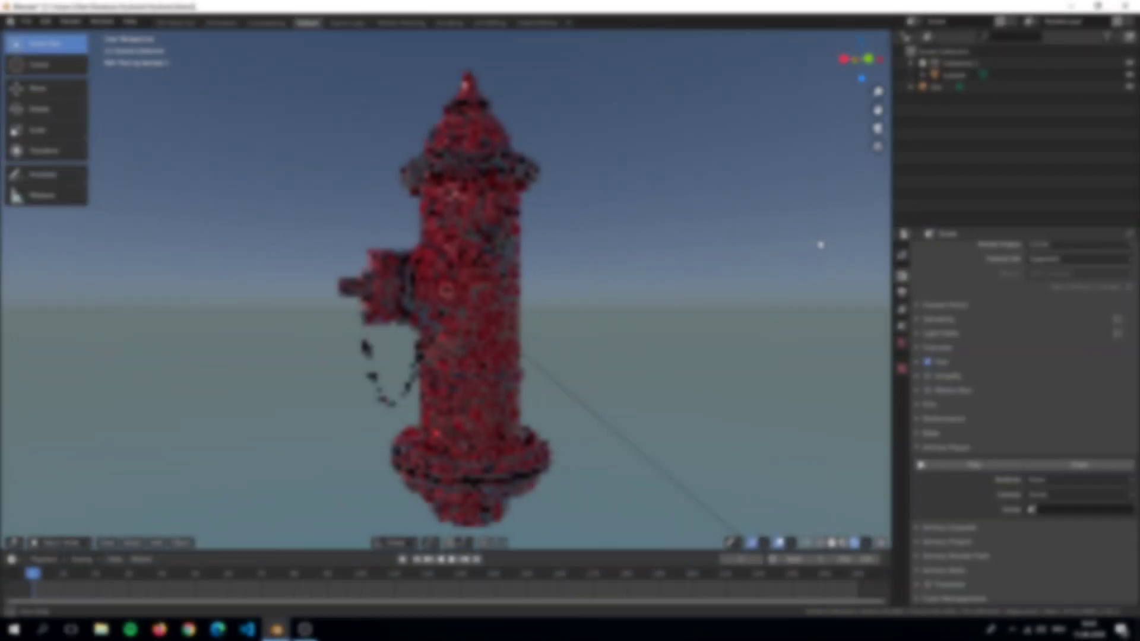
# Step: Zoom and orbit around the finished, rendered red hydrant
pyautogui.scroll(5, 821, 241)
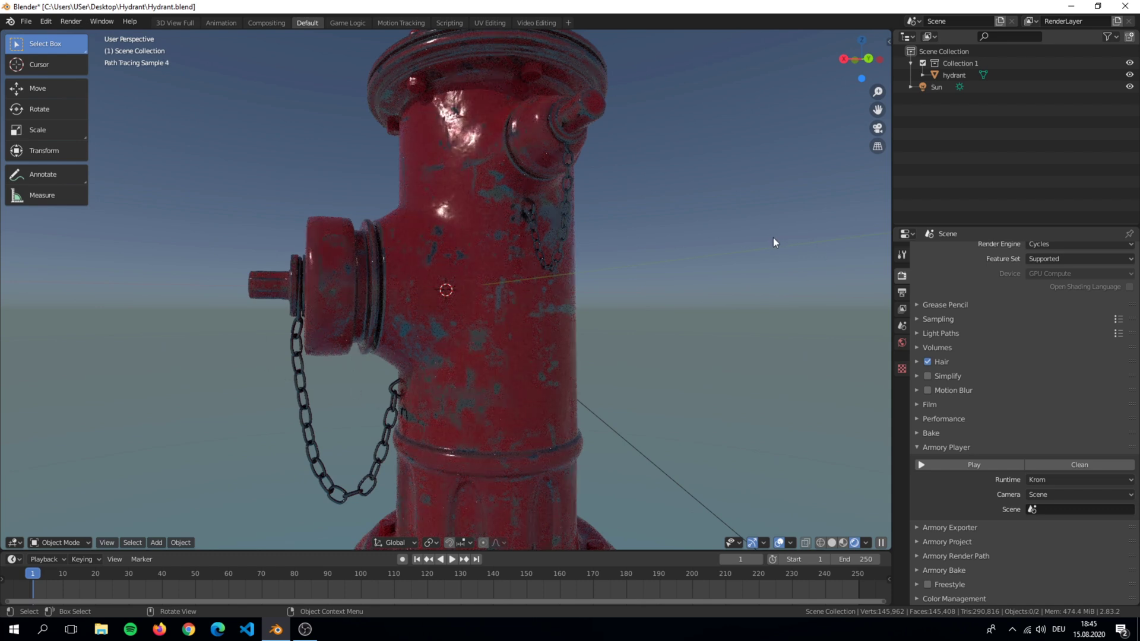
pyautogui.rightClick(702, 291)
pyautogui.click(702, 291)
pyautogui.moveTo(564, 246); pyautogui.dragTo(252, 238, button='middle')
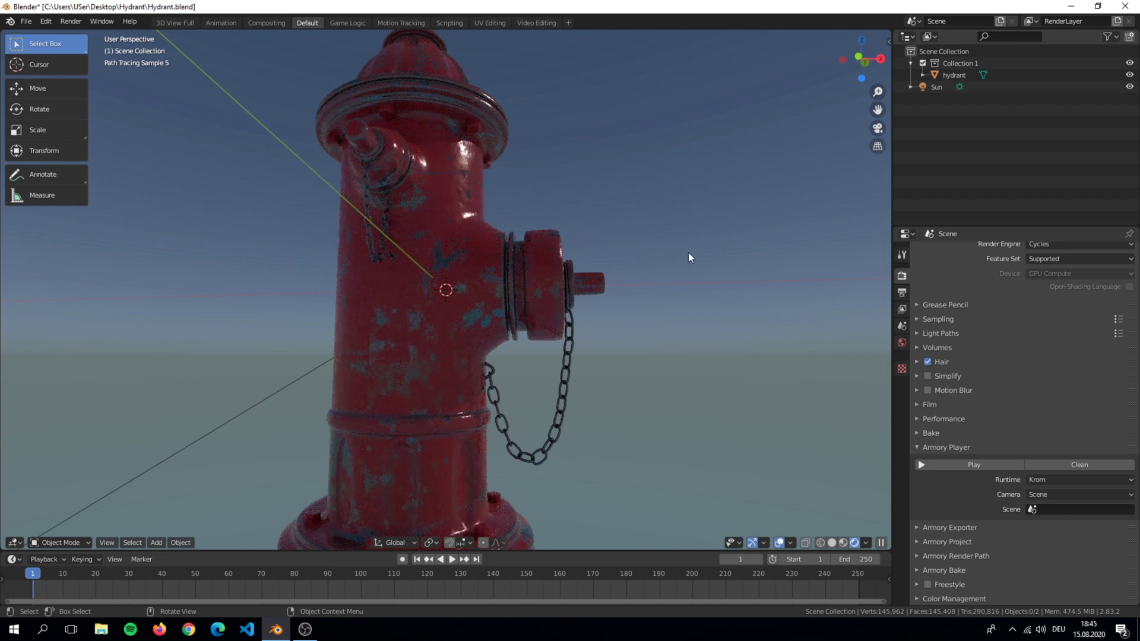
# Step: In the World tab, drag the Sky Texture sun sphere to a low sunset angle
pyautogui.click(902, 342)
pyautogui.moveTo(1046, 359); pyautogui.dragTo(1011, 334)
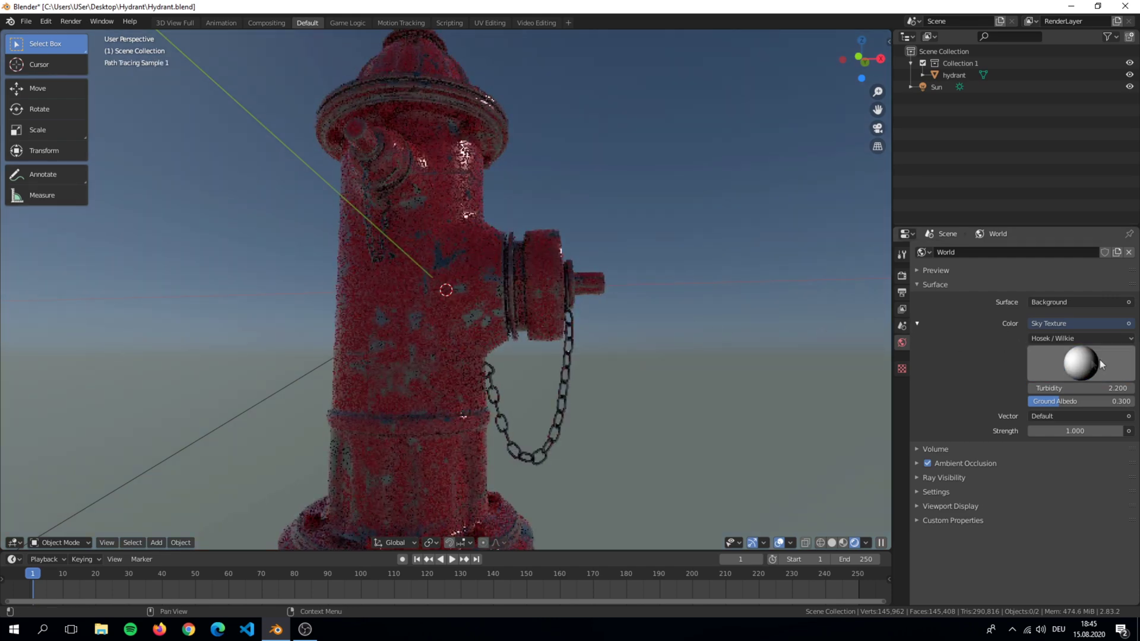
pyautogui.moveTo(1073, 357); pyautogui.dragTo(1094, 354)
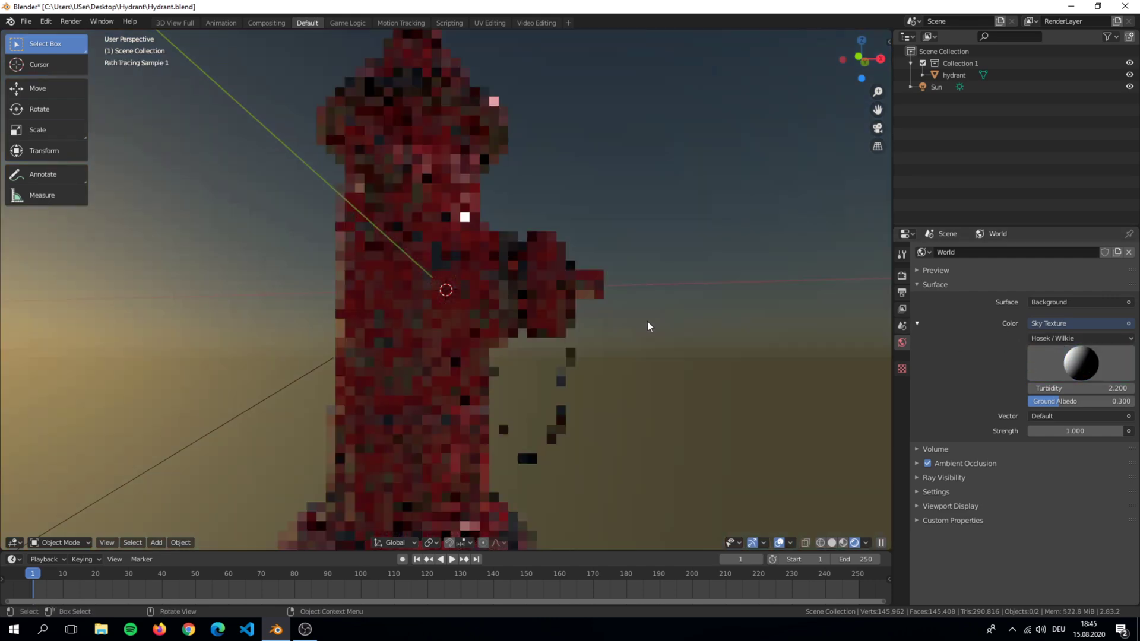
pyautogui.moveTo(663, 295); pyautogui.dragTo(618, 328, button='middle')
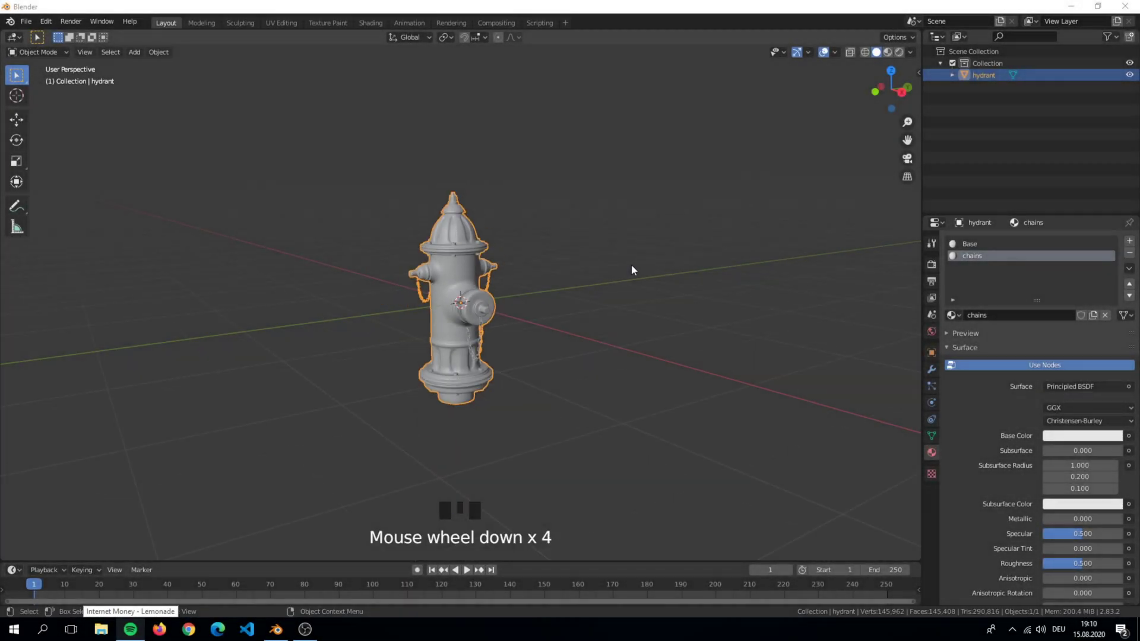
# Step: Orbit and zoom around the grey hydrant, toggling into Edit Mode and back
pyautogui.moveTo(637, 273); pyautogui.dragTo(660, 288, button='middle')
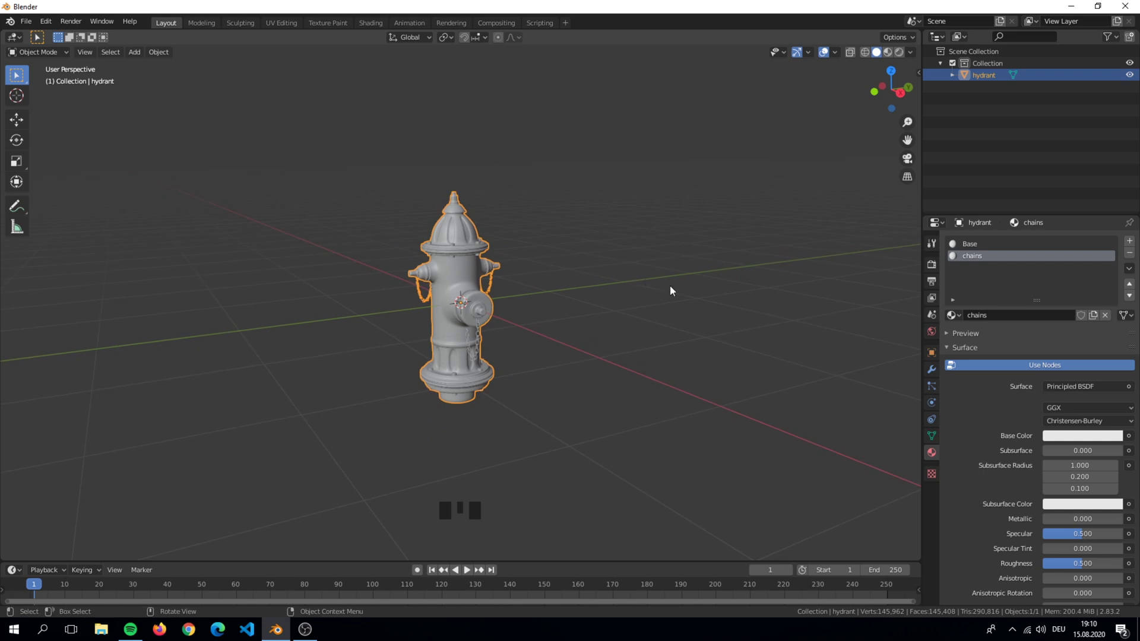
pyautogui.scroll(3, 659, 309)
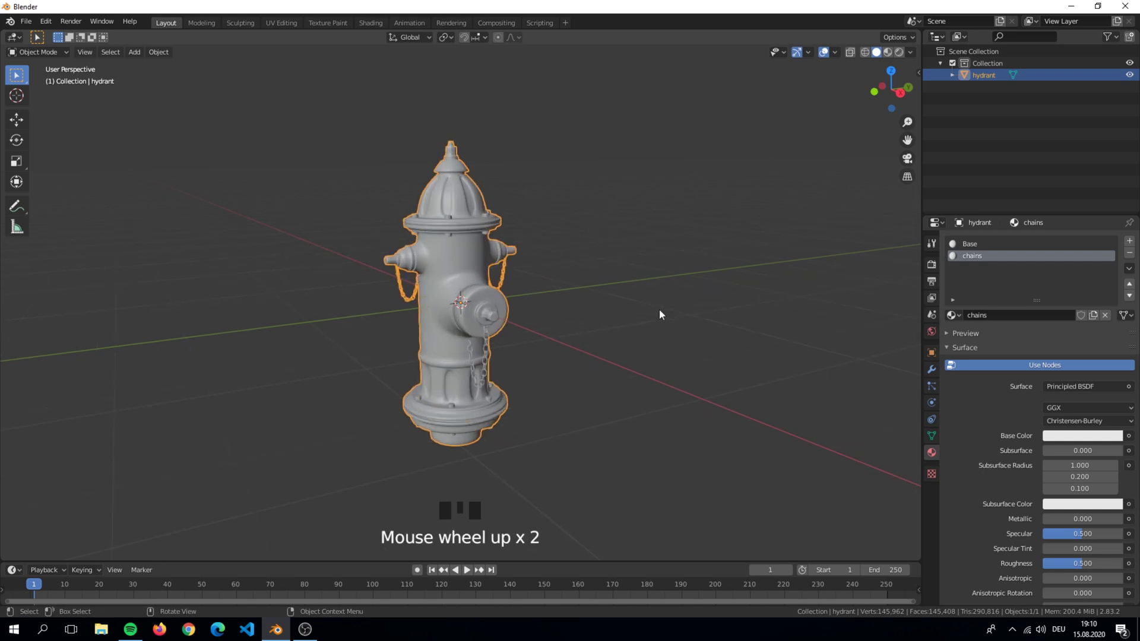
pyautogui.moveTo(659, 310); pyautogui.dragTo(523, 316, button='middle')
pyautogui.scroll(-2, 606, 333)
pyautogui.scroll(2, 464, 332)
pyautogui.press('Tab')
pyautogui.scroll(2, 523, 317)
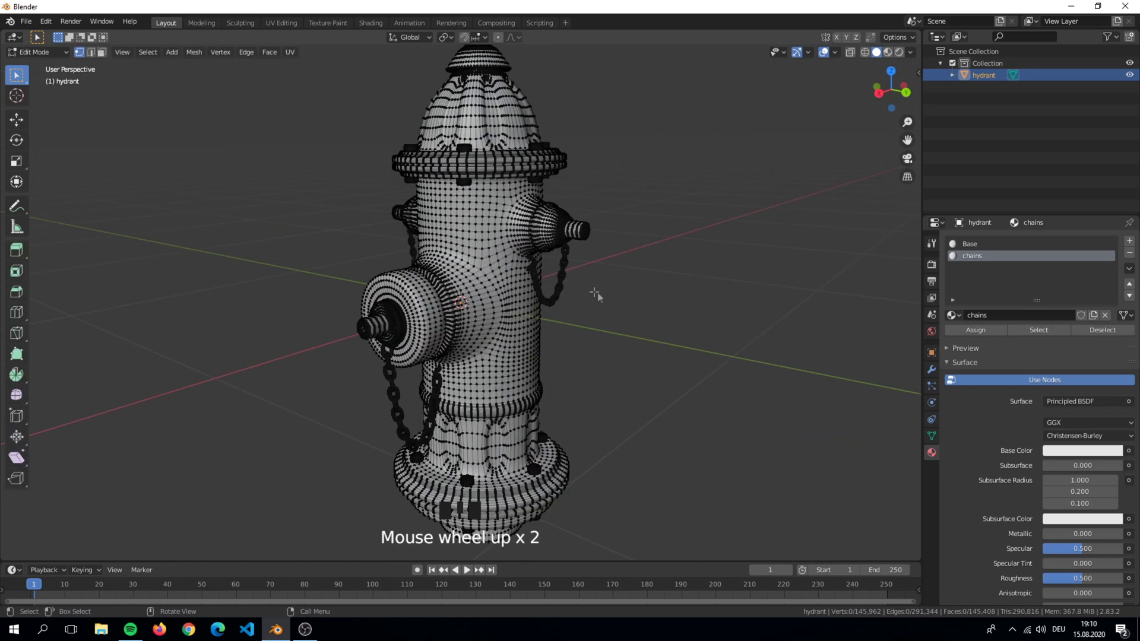
pyautogui.press('Tab')
pyautogui.moveTo(700, 288); pyautogui.dragTo(740, 291, button='middle')
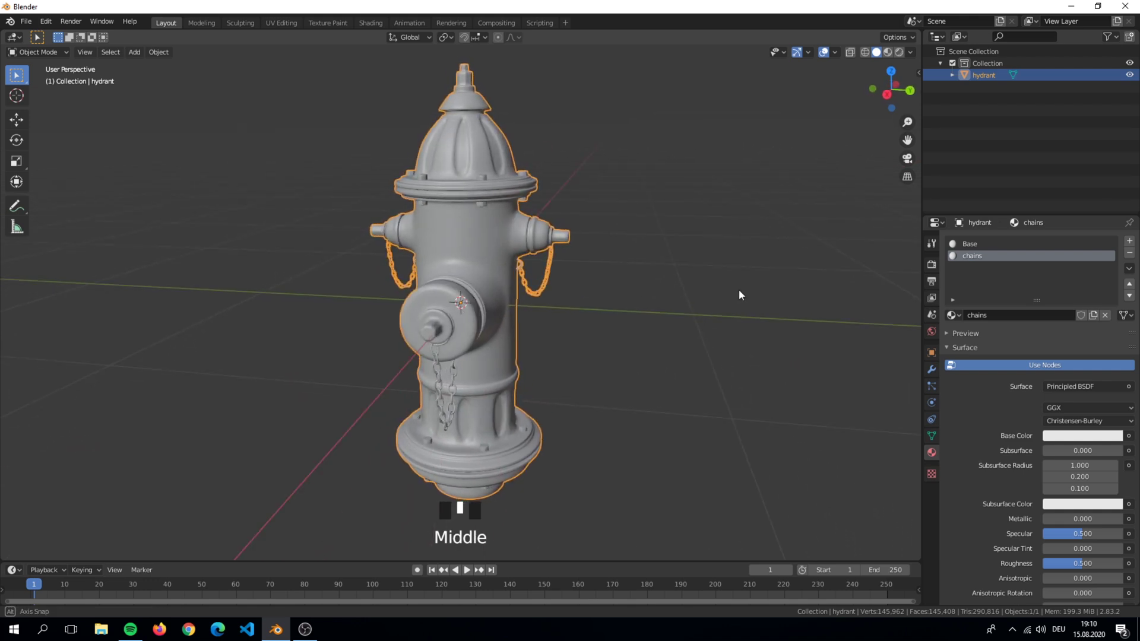
# Step: Drag the sidebar border left to widen the properties area, and make Base the active material
pyautogui.moveTo(921, 197); pyautogui.dragTo(855, 197)
pyautogui.click(895, 245)
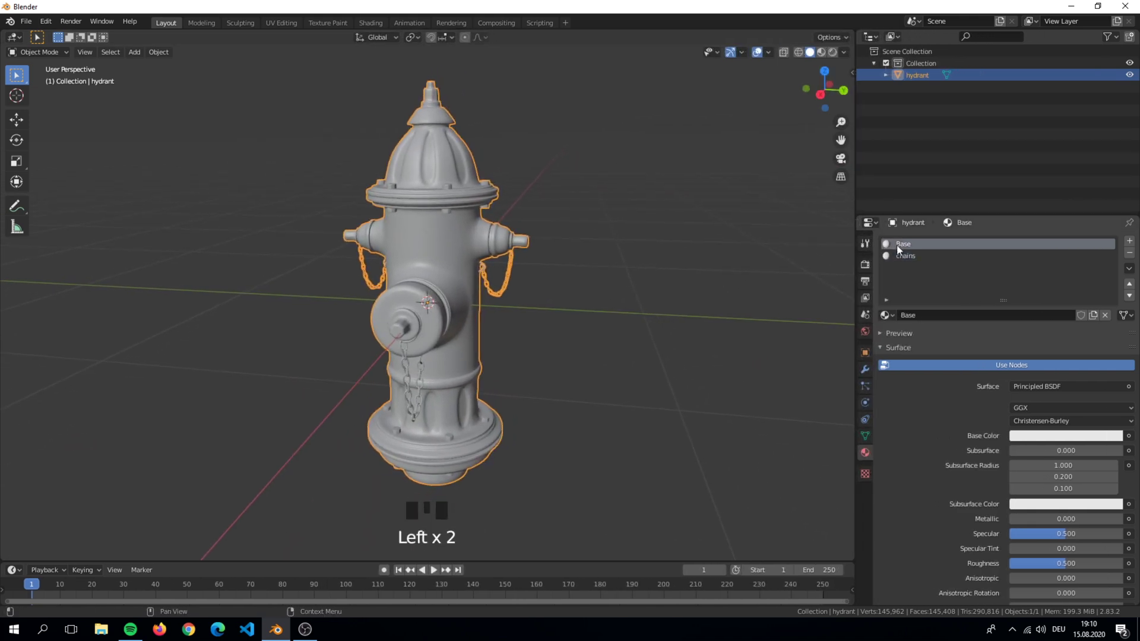
pyautogui.click(900, 256)
pyautogui.click(900, 245)
pyautogui.click(901, 256)
pyautogui.click(900, 244)
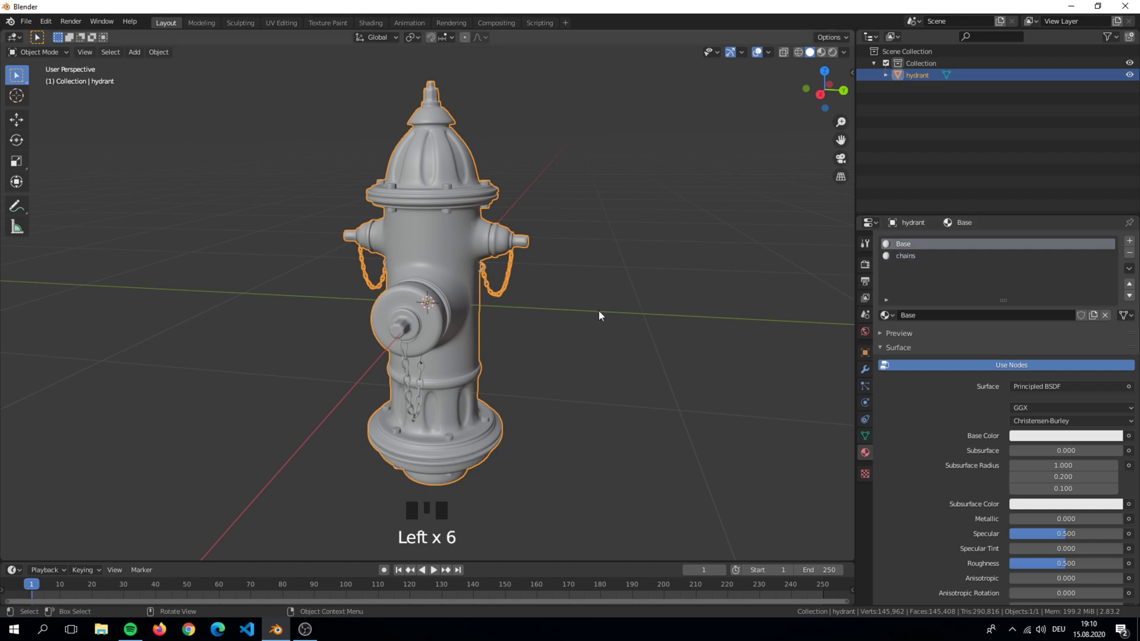
# Step: In Edit Mode, select and inspect the faces assigned to the Base material
pyautogui.press('Tab')
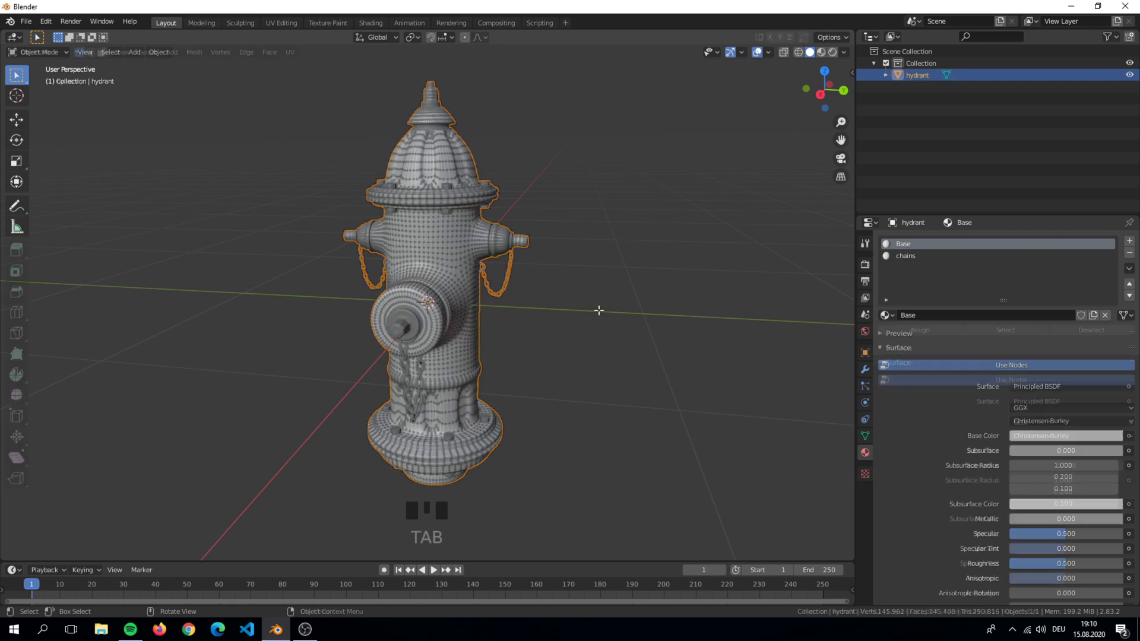
pyautogui.click(599, 310)
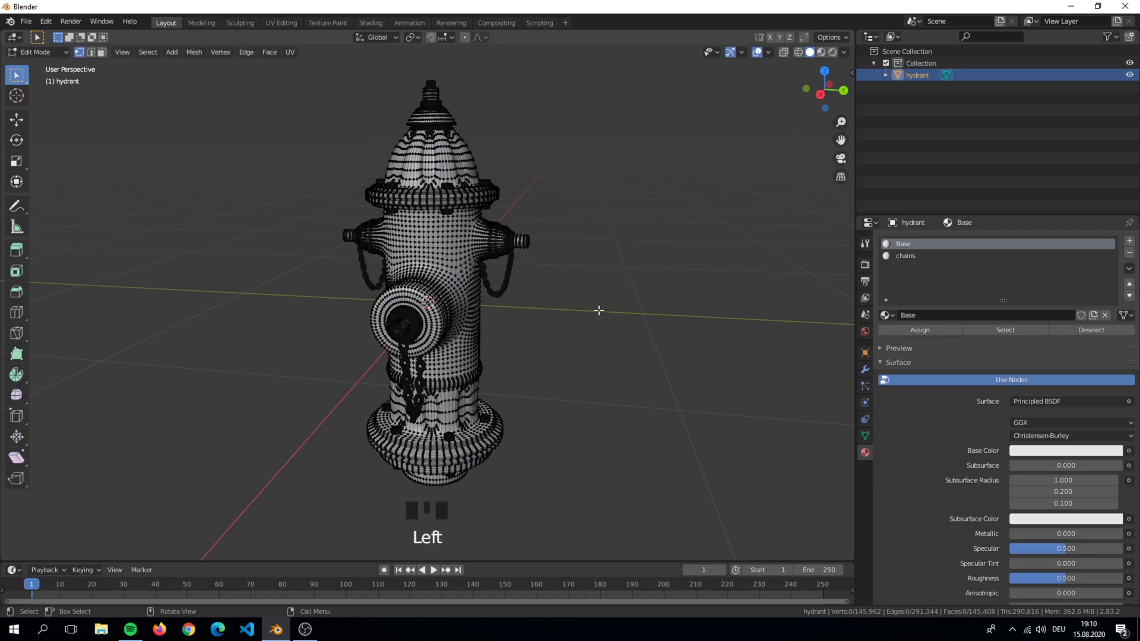
pyautogui.click(985, 329)
pyautogui.scroll(2, 659, 312)
pyautogui.moveTo(659, 312); pyautogui.dragTo(614, 316, button='middle')
pyautogui.click(644, 304)
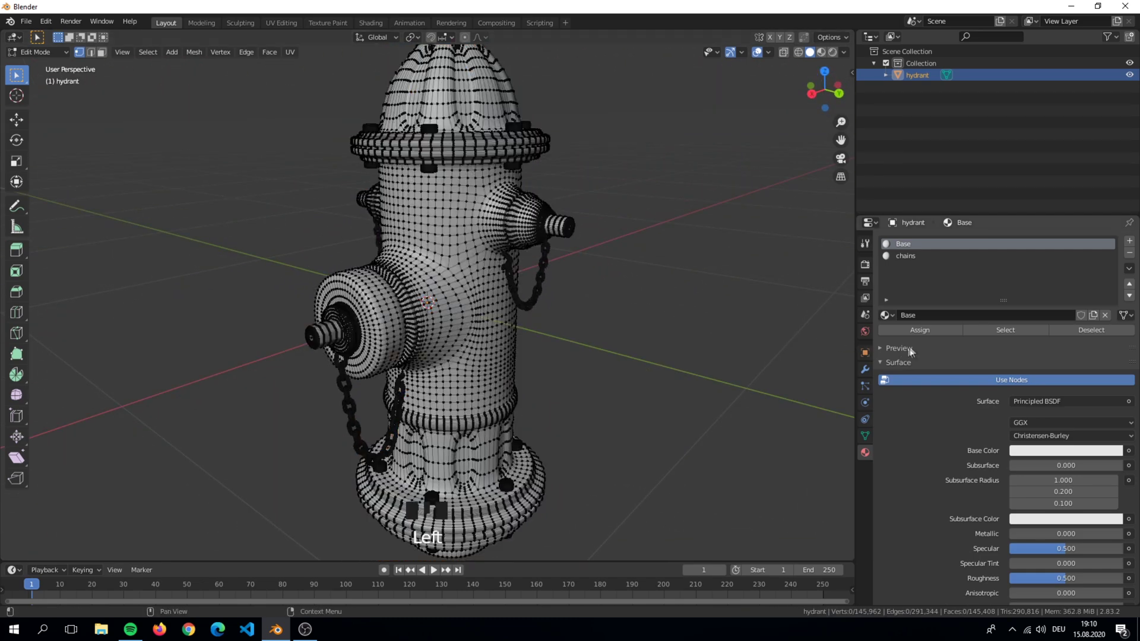
# Step: Make chains the active slot, then select and inspect the chain faces
pyautogui.click(921, 256)
pyautogui.scroll(-1, 720, 279)
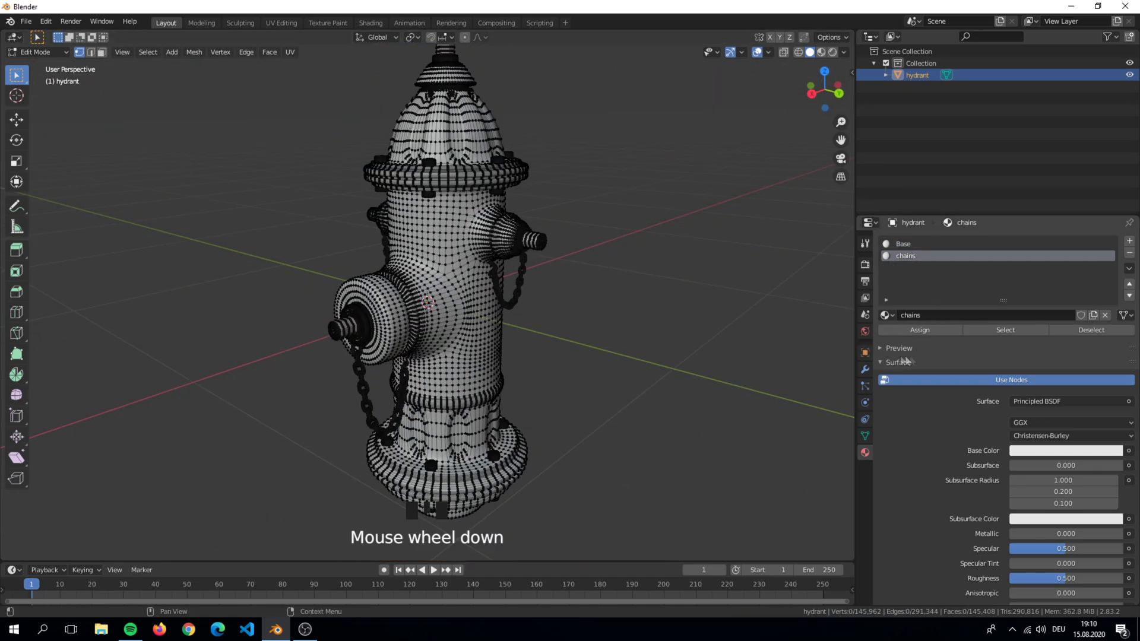
pyautogui.click(983, 330)
pyautogui.moveTo(523, 306); pyautogui.dragTo(570, 296, button='middle')
pyautogui.scroll(3, 675, 313)
pyautogui.scroll(2, 639, 263)
pyautogui.scroll(-3, 475, 309)
pyautogui.scroll(-3, 581, 302)
pyautogui.click(497, 311)
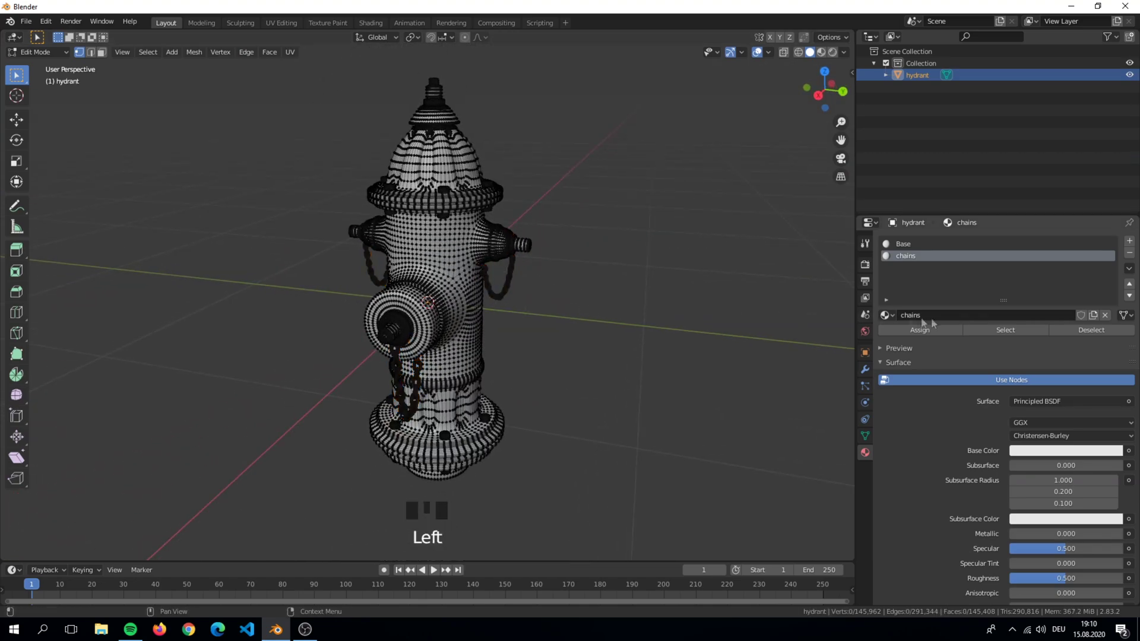
pyautogui.click(1013, 331)
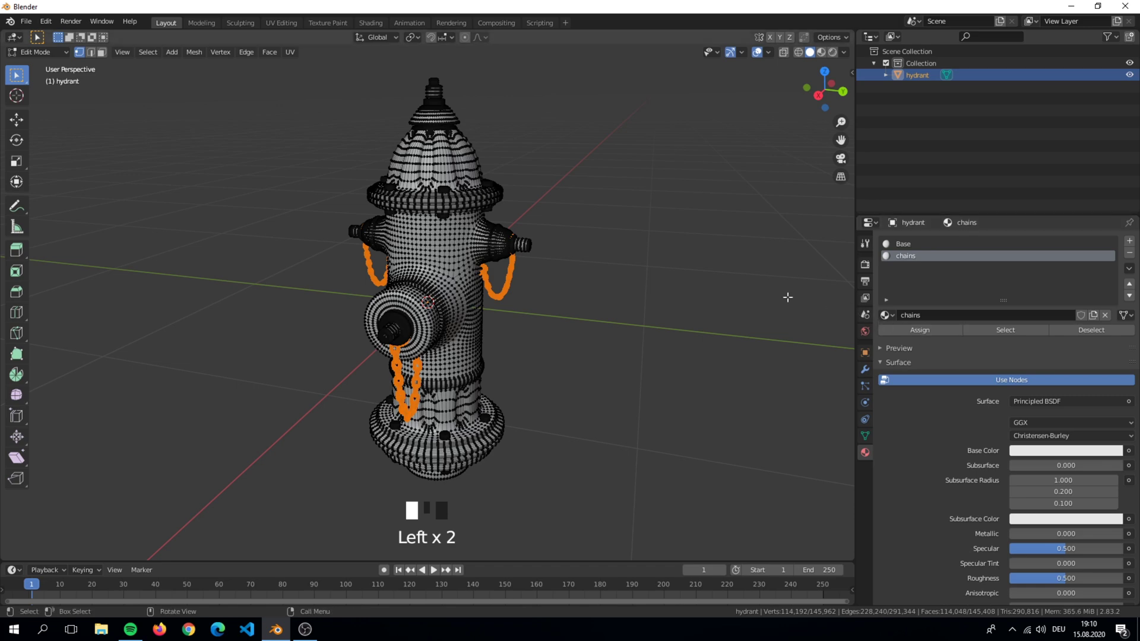
pyautogui.click(675, 249)
# Step: Reset the view framing, then Tab out of and back into Edit Mode
pyautogui.scroll(1, 618, 254)
pyautogui.scroll(-1, 619, 257)
pyautogui.middleClick(620, 257)
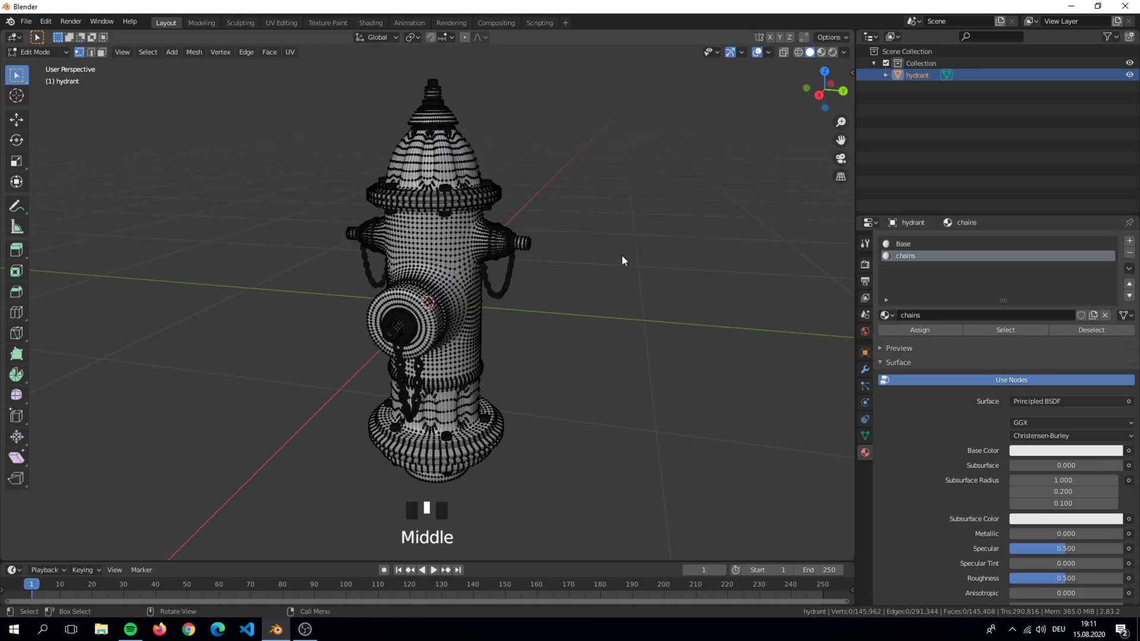
pyautogui.press('Tab')
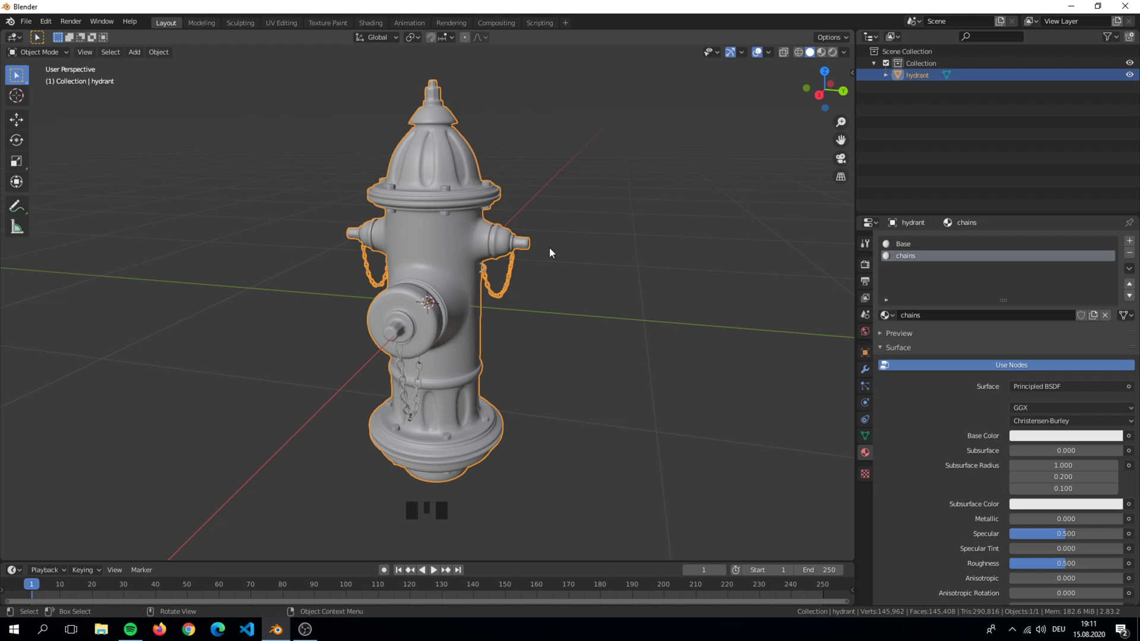
pyautogui.press('Tab')
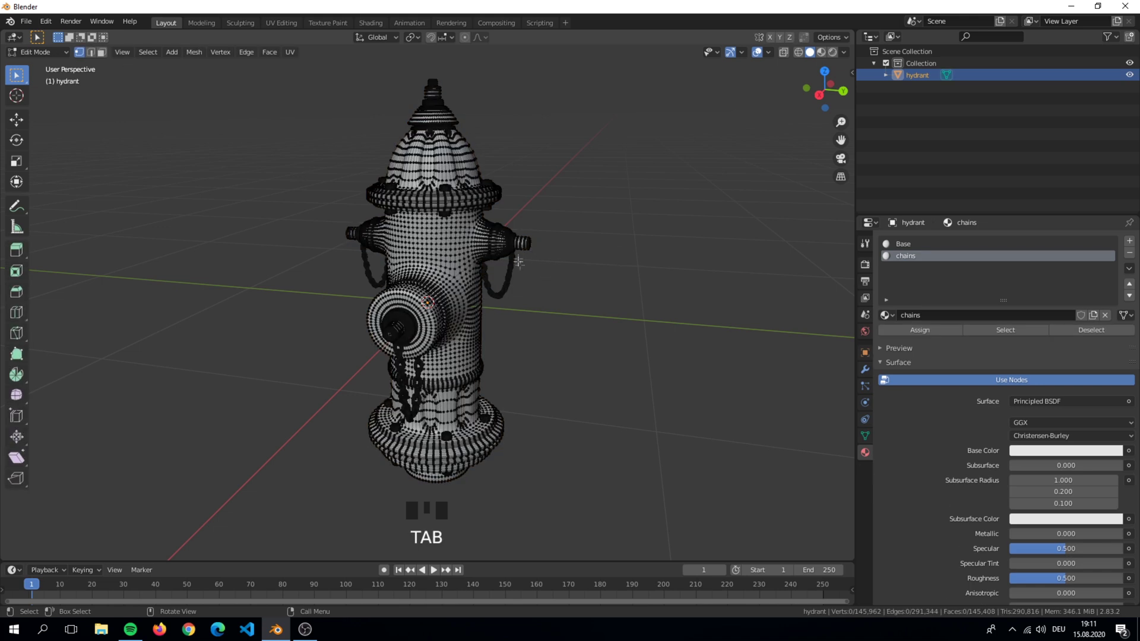
# Step: Select the whole mesh and apply Smart UV Project with a 66 angle limit and 0.06 island margin
pyautogui.click(579, 242)
pyautogui.press('a')
pyautogui.press('a')
pyautogui.click(628, 385)
pyautogui.press('a')
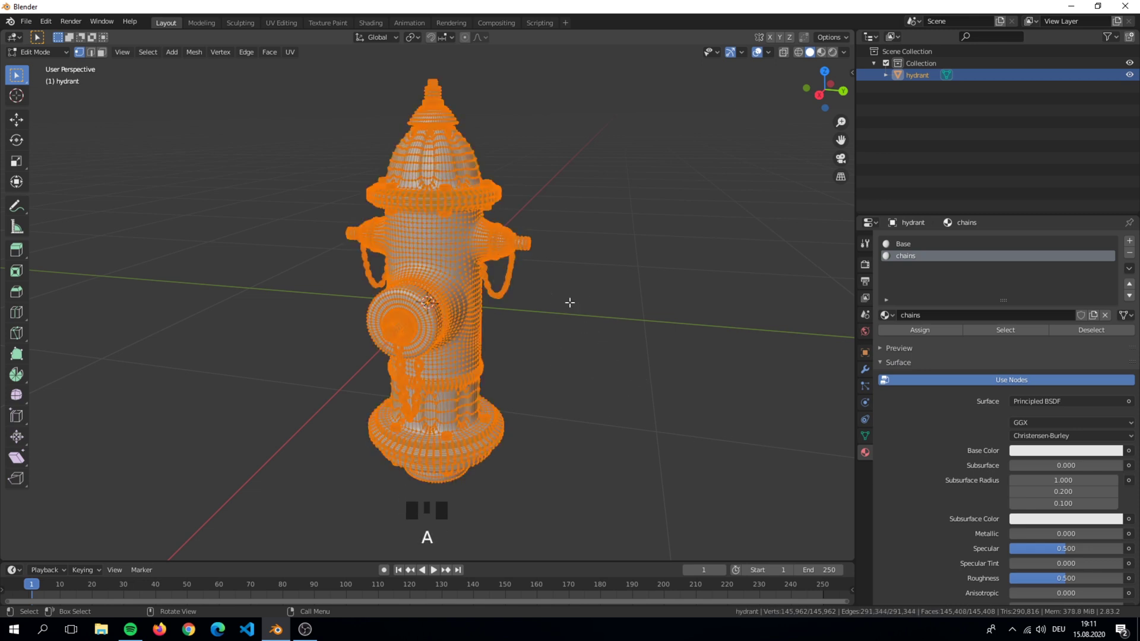
pyautogui.press('u')
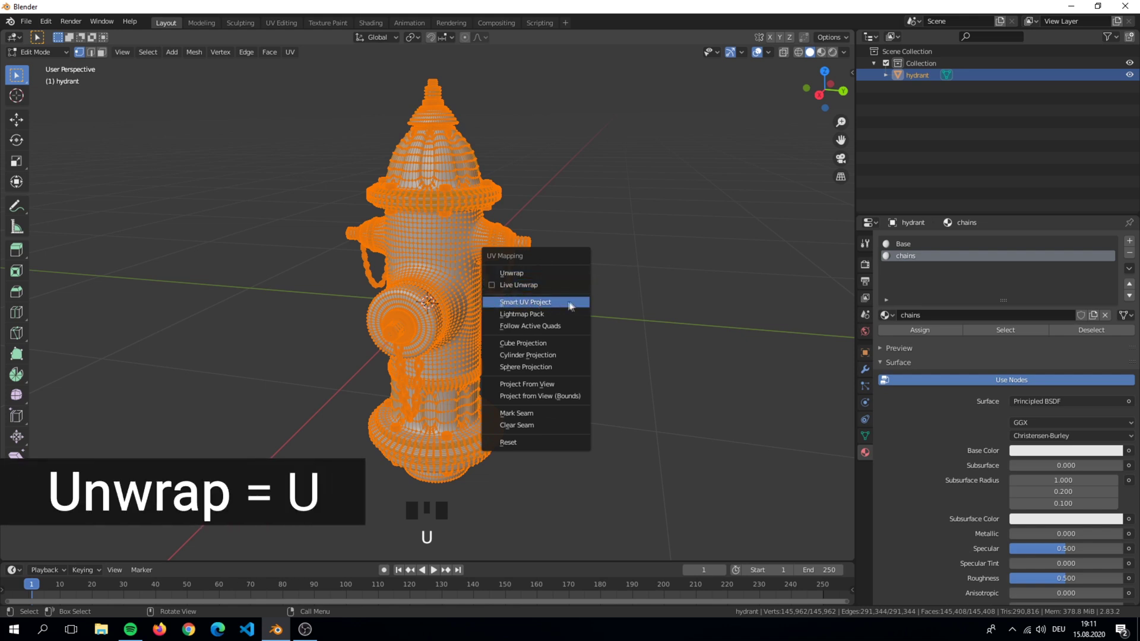
pyautogui.click(559, 304)
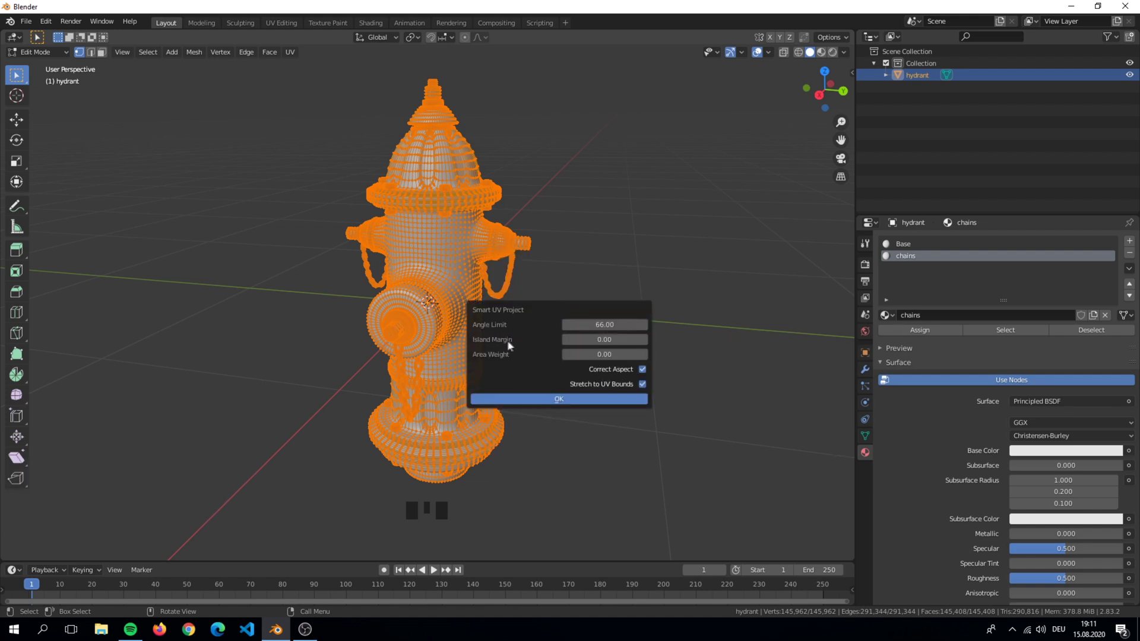
pyautogui.click(645, 339)
pyautogui.click(645, 340)
pyautogui.click(645, 340)
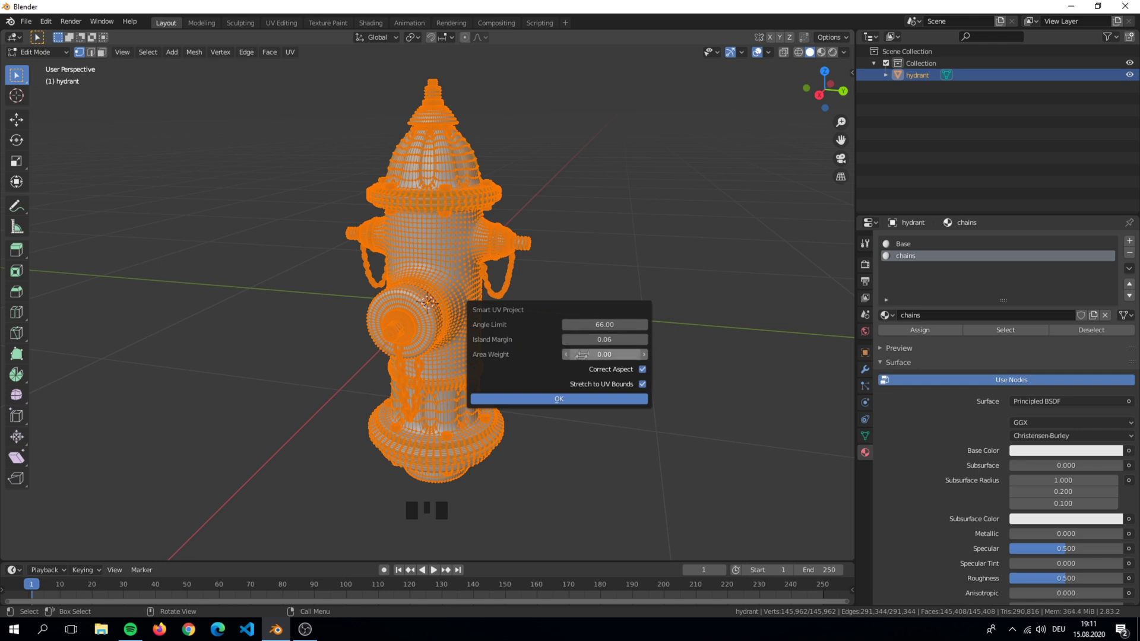
pyautogui.click(557, 400)
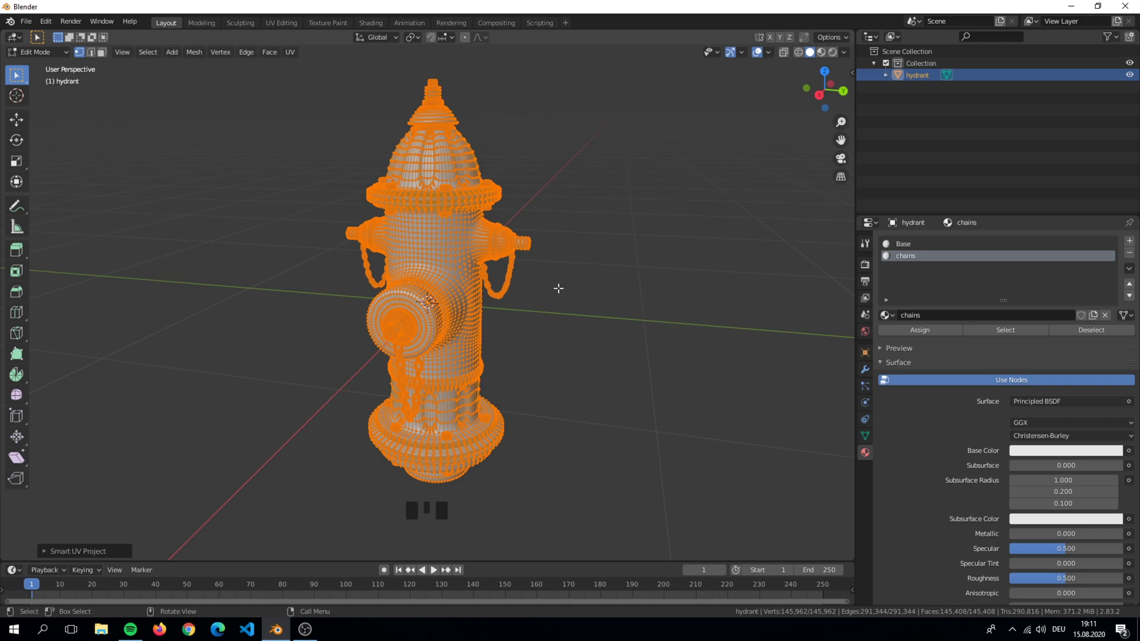
pyautogui.scroll(1, 557, 289)
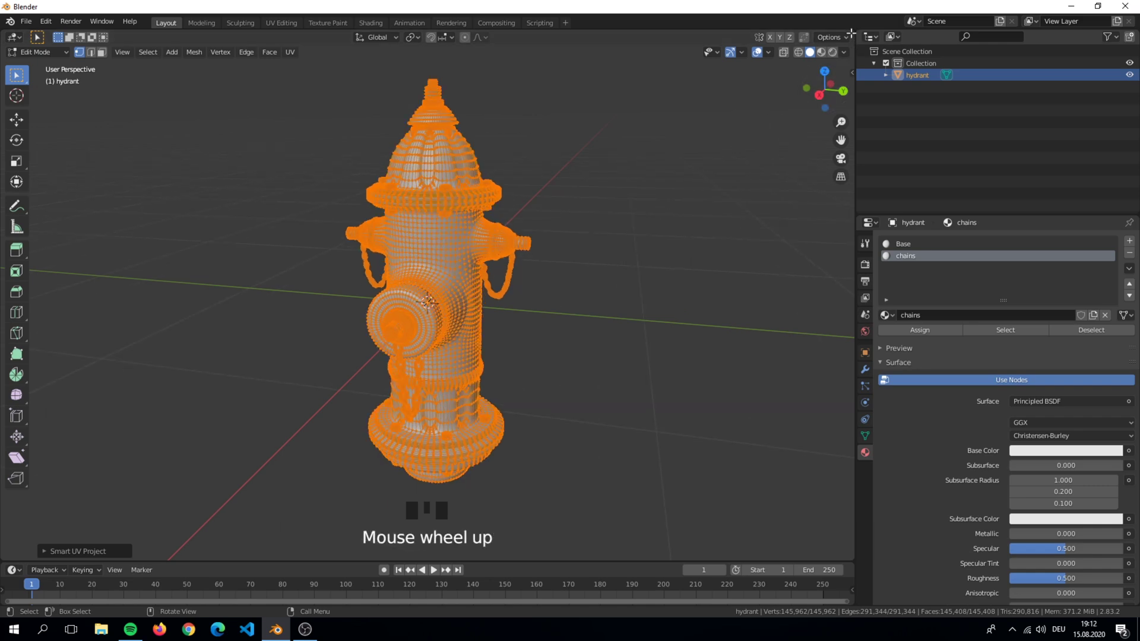
# Step: Split off a UV Editor area beside the viewport and show the UV layout in Edit Mode
pyautogui.moveTo(852, 40); pyautogui.dragTo(408, 51)
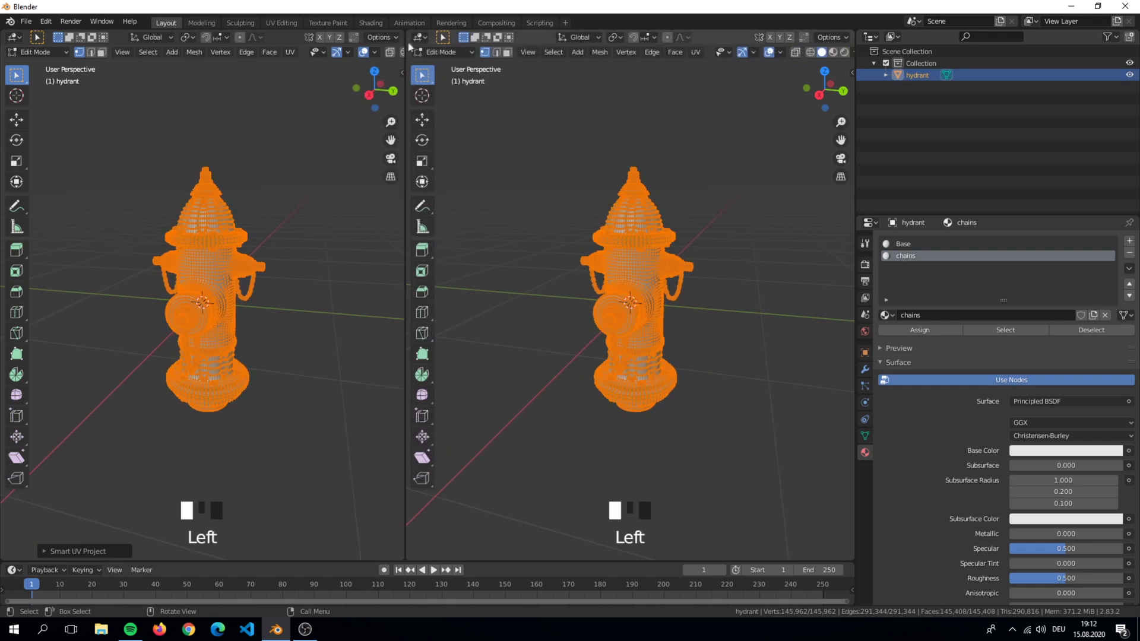
pyautogui.press('Tab')
pyautogui.click(420, 37)
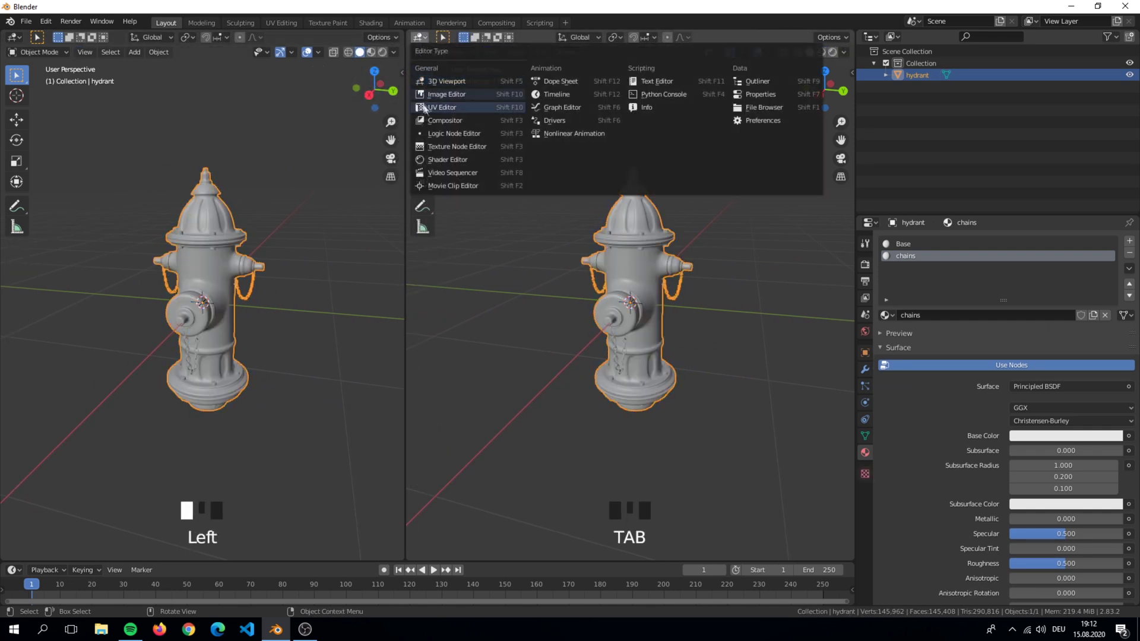
pyautogui.click(473, 109)
pyautogui.scroll(3, 564, 200)
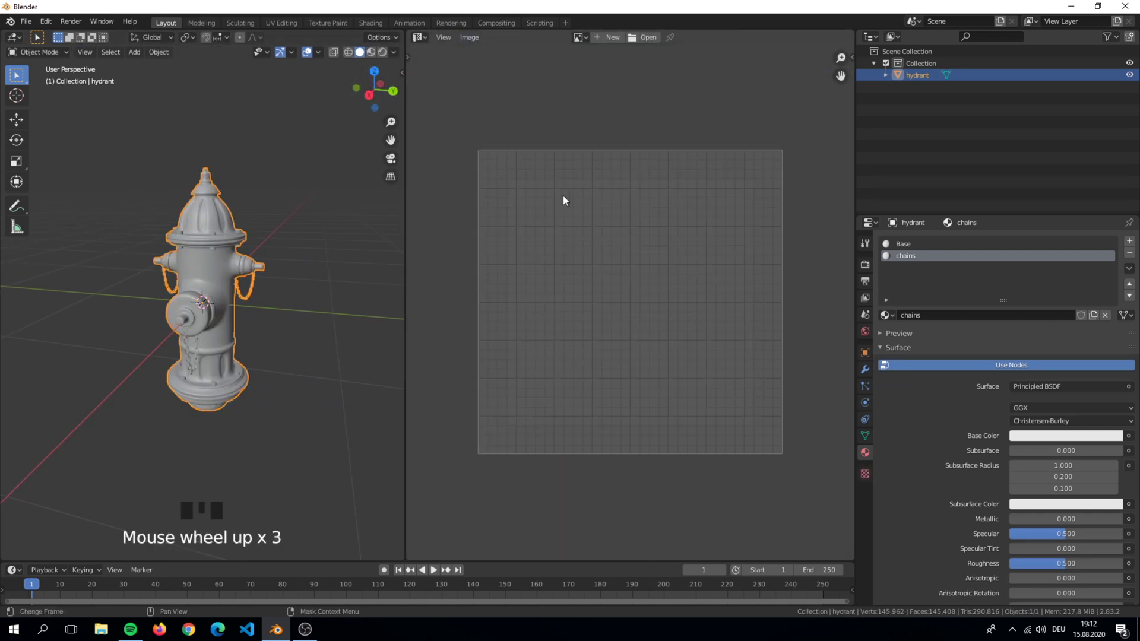
pyautogui.click(577, 37)
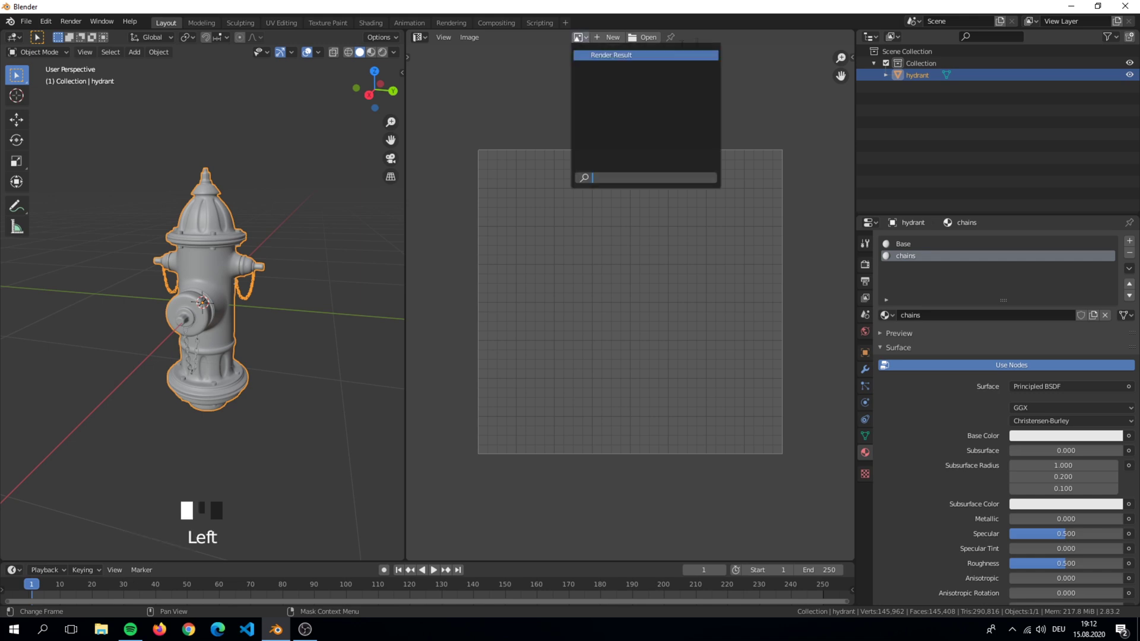
pyautogui.press('Tab')
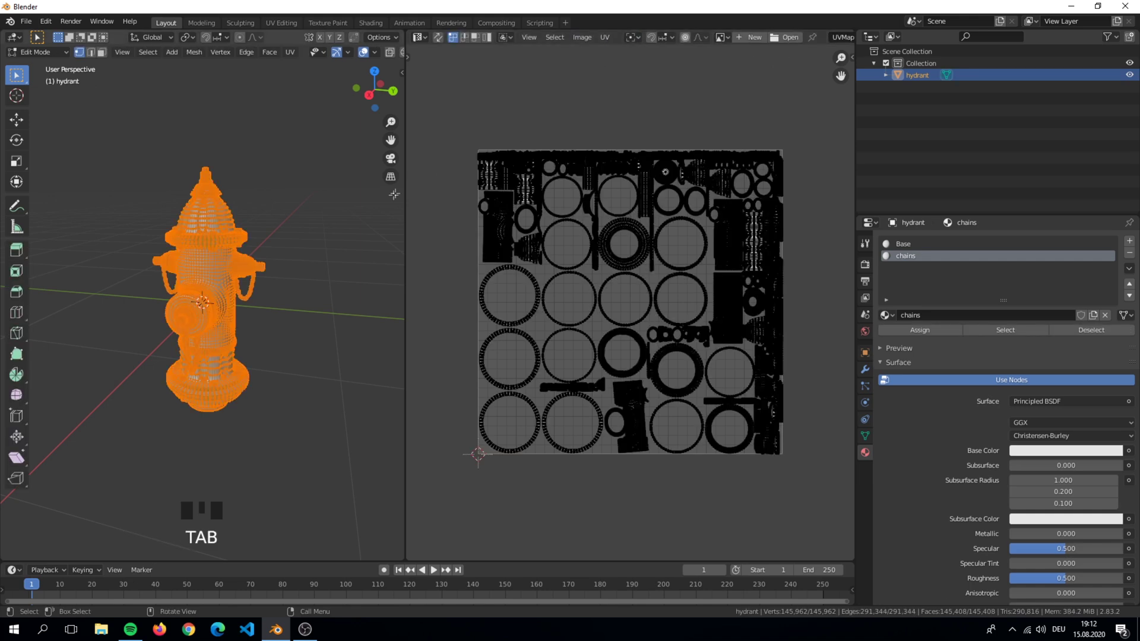
pyautogui.scroll(2, 512, 279)
pyautogui.scroll(-1, 552, 278)
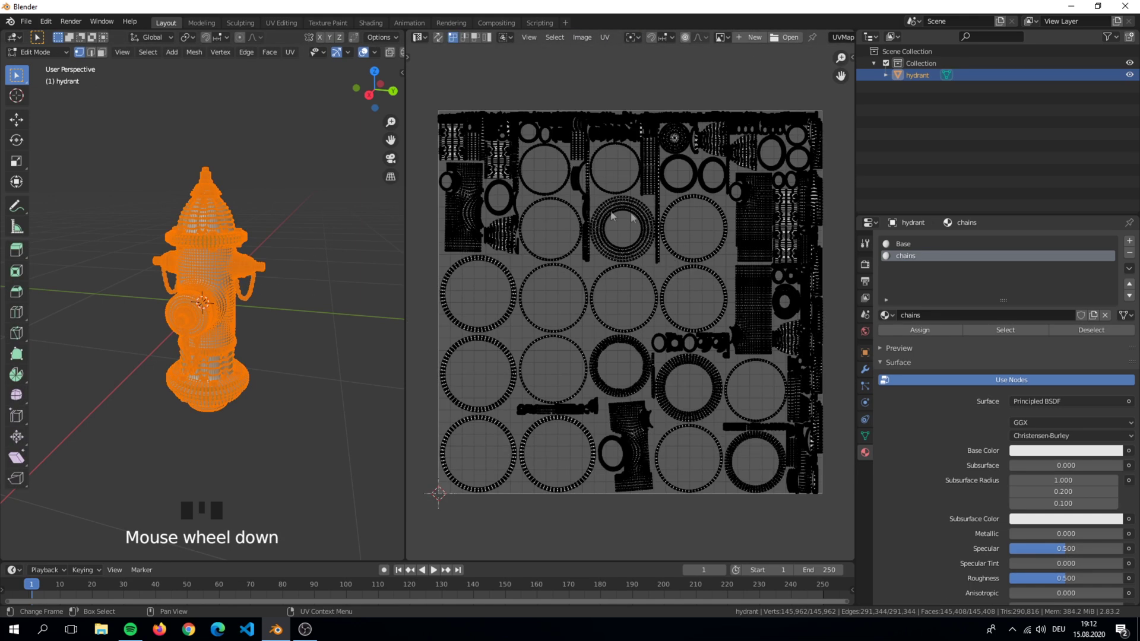
pyautogui.scroll(4, 594, 276)
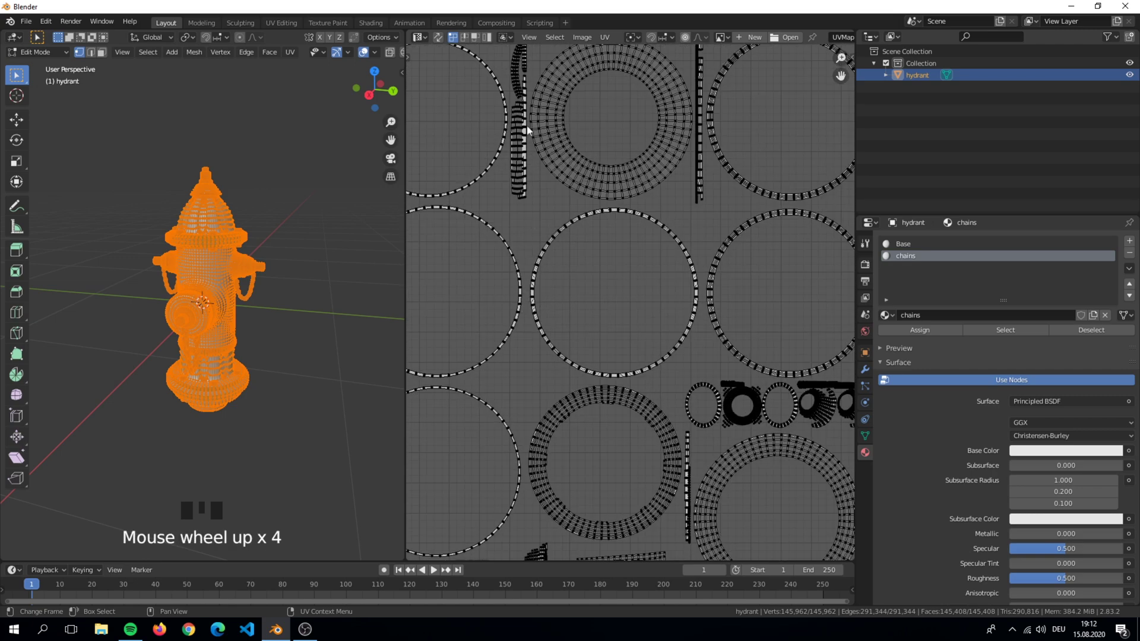
pyautogui.scroll(-7, 656, 264)
# Step: Select all UV islands, merge the UV area back into the viewport, and return to Object Mode
pyautogui.press('a')
pyautogui.scroll(2, 653, 269)
pyautogui.scroll(1, 629, 301)
pyautogui.press('a')
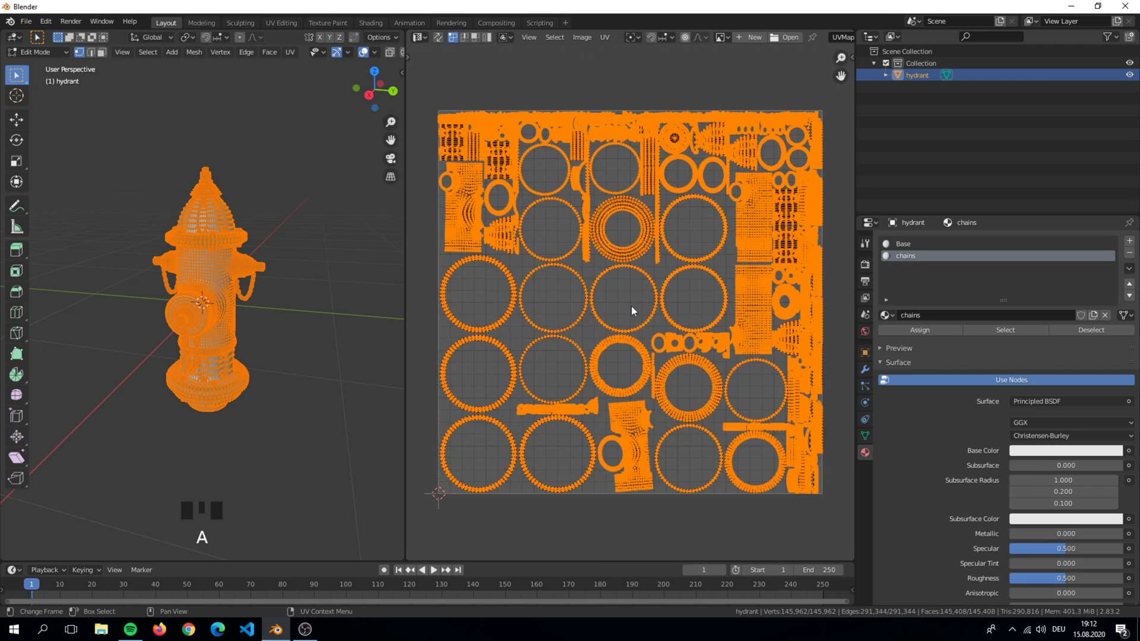
pyautogui.press('a')
pyautogui.moveTo(402, 29); pyautogui.dragTo(590, 285)
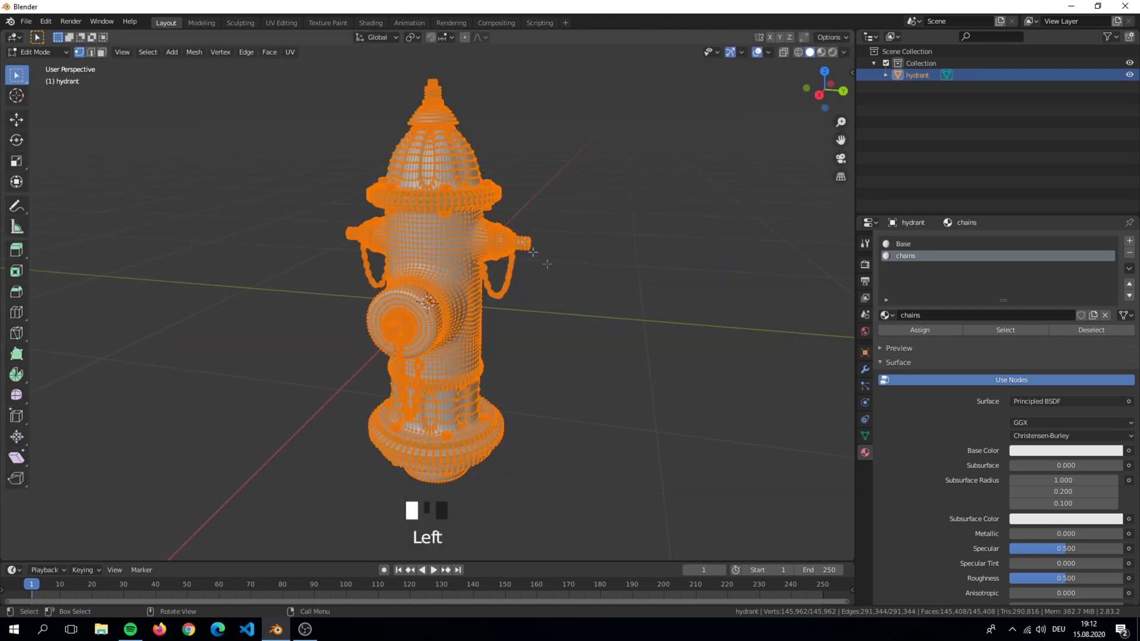
pyautogui.click(590, 285)
pyautogui.press('Tab')
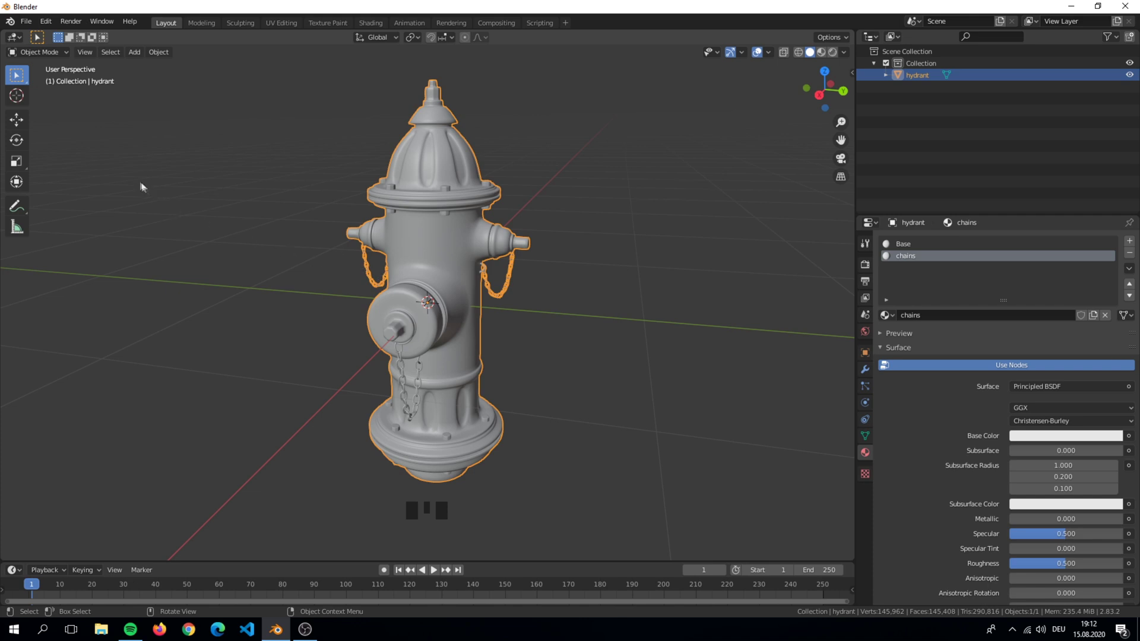
# Step: Use File > Export > Wavefront (.obj) to save Hydrant.obj in the armopaint serie folder
pyautogui.click(26, 22)
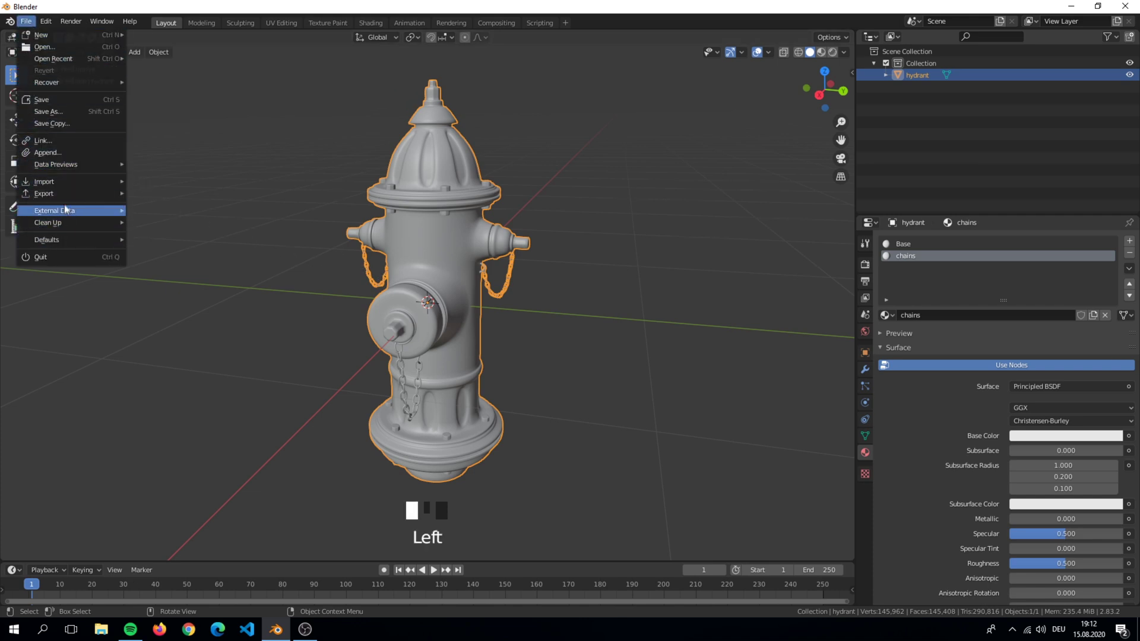
pyautogui.moveTo(56, 195)
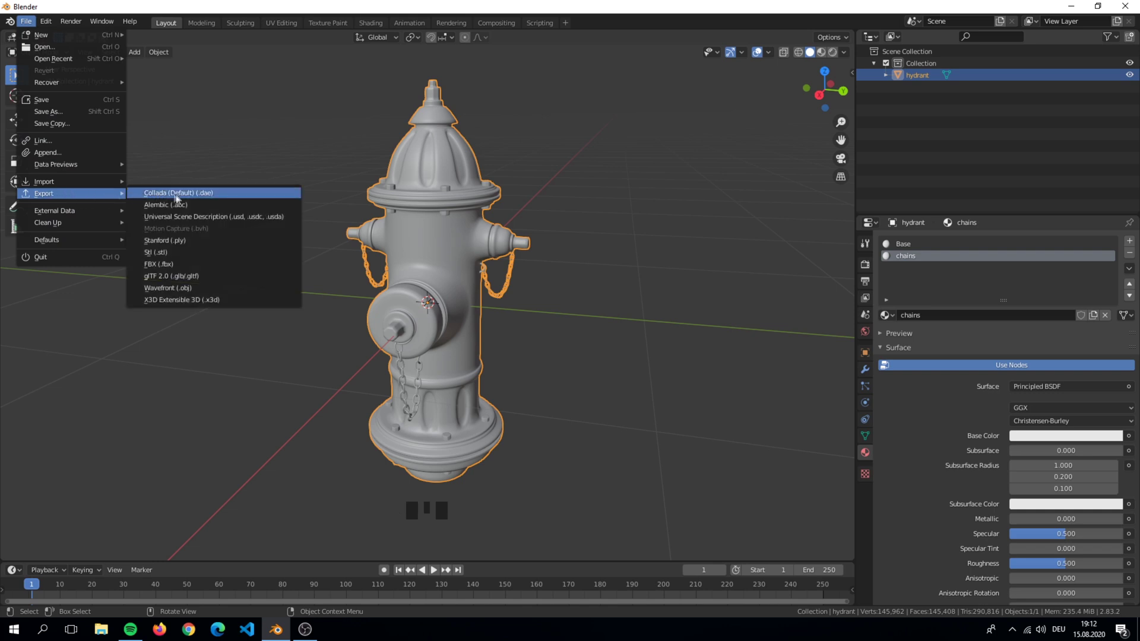
pyautogui.click(272, 288)
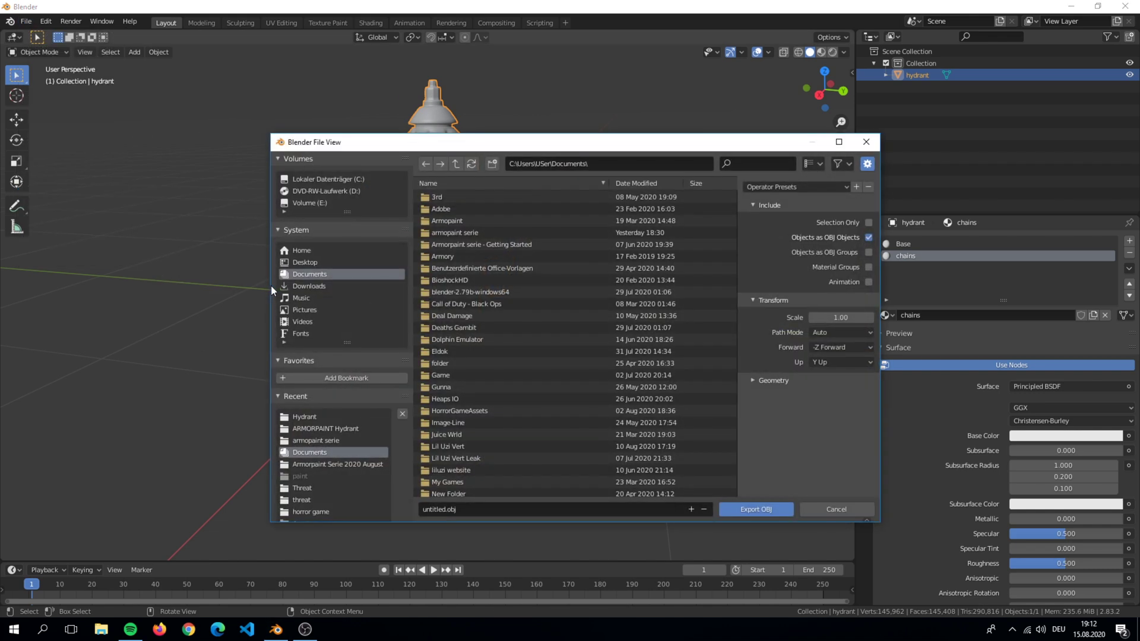
pyautogui.doubleClick(469, 233)
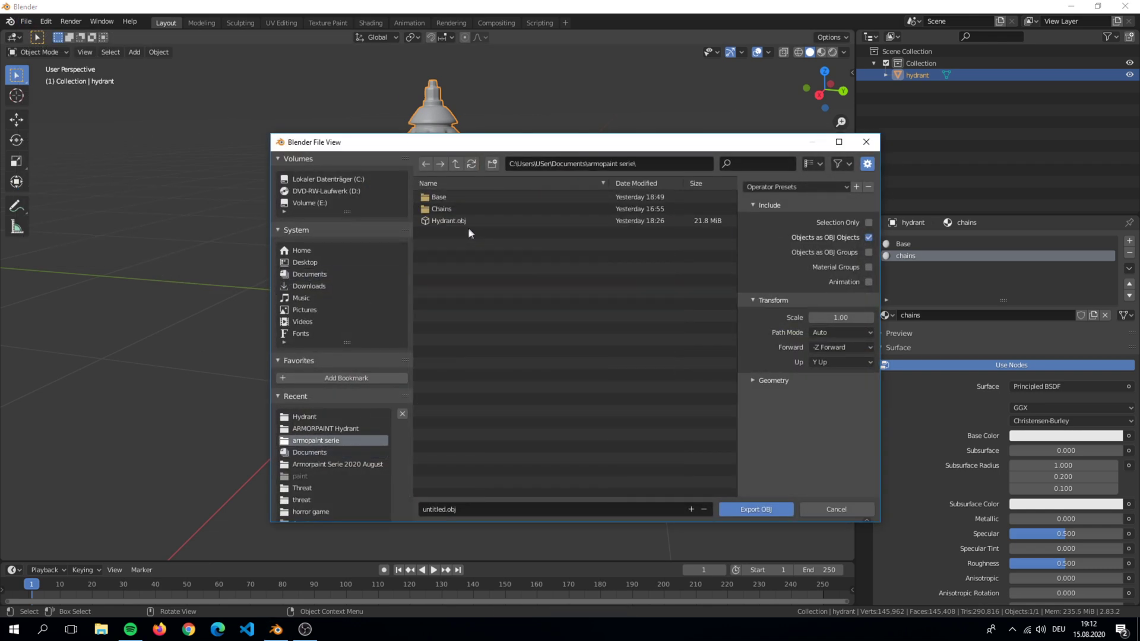
pyautogui.click(440, 509)
pyautogui.press('BackSpace')
pyautogui.write('Hyd')
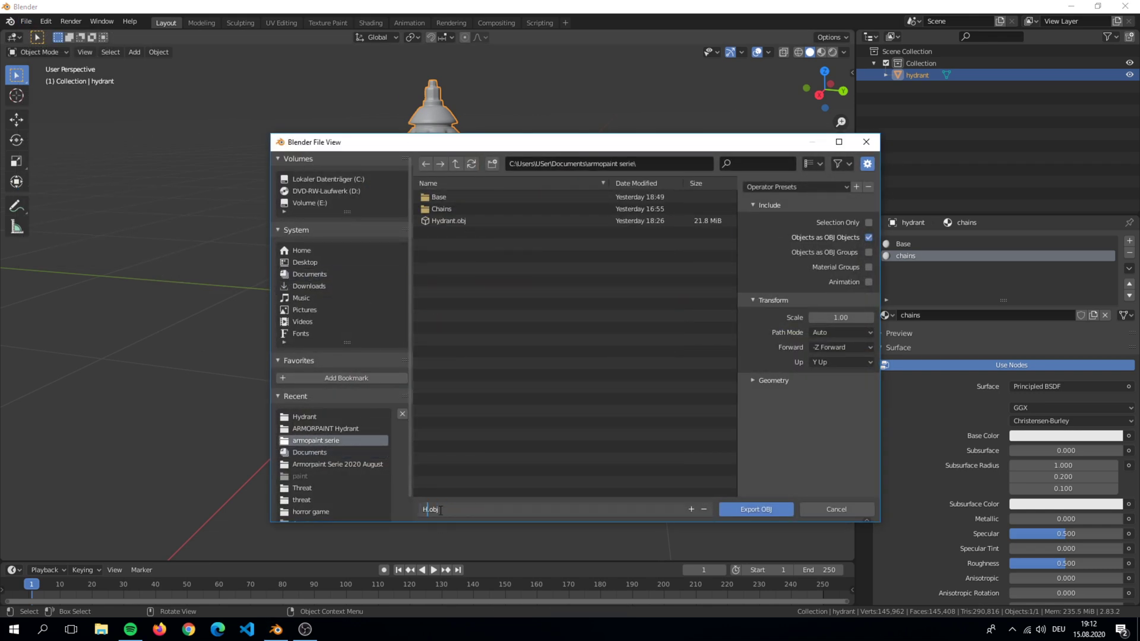
pyautogui.write('rant')
pyautogui.press('Return')
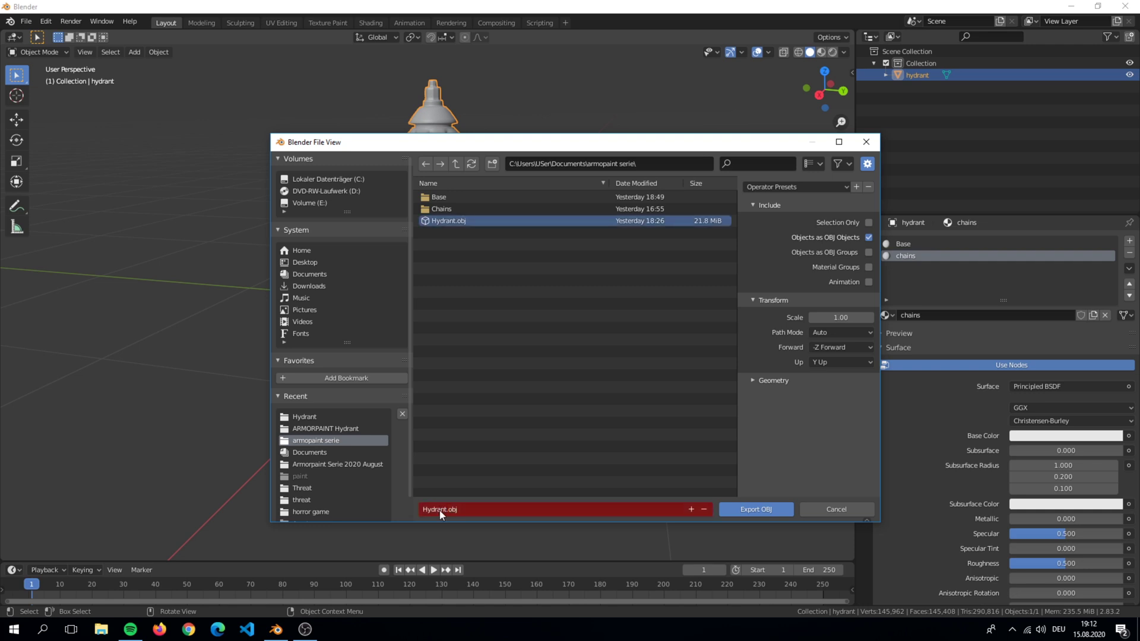
pyautogui.click(738, 508)
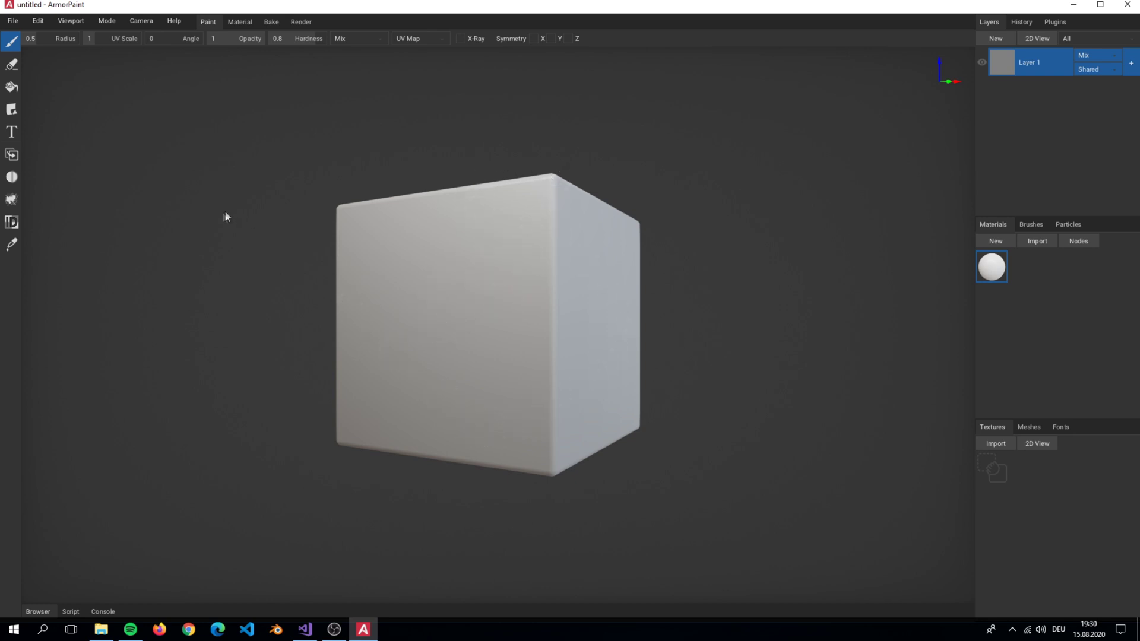
# Step: Open the armopaint serie folder in File Explorer and review the Base maps: metal_rough, metal_nor, metal_diff, dirt_map
pyautogui.click(104, 630)
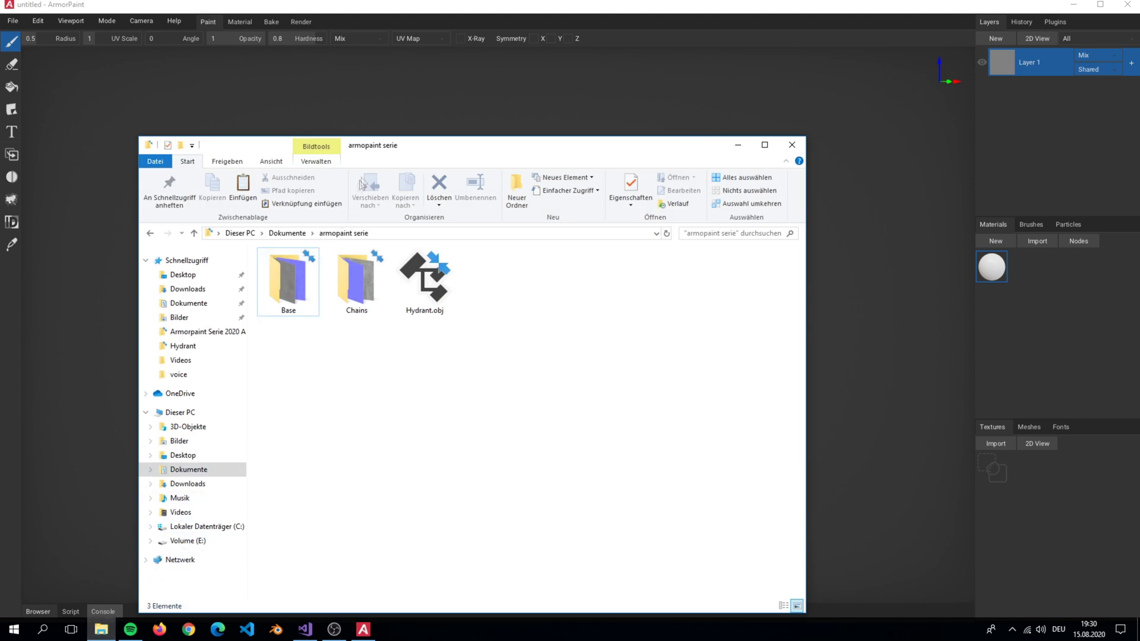
pyautogui.moveTo(404, 147); pyautogui.dragTo(476, 114)
pyautogui.click(425, 255)
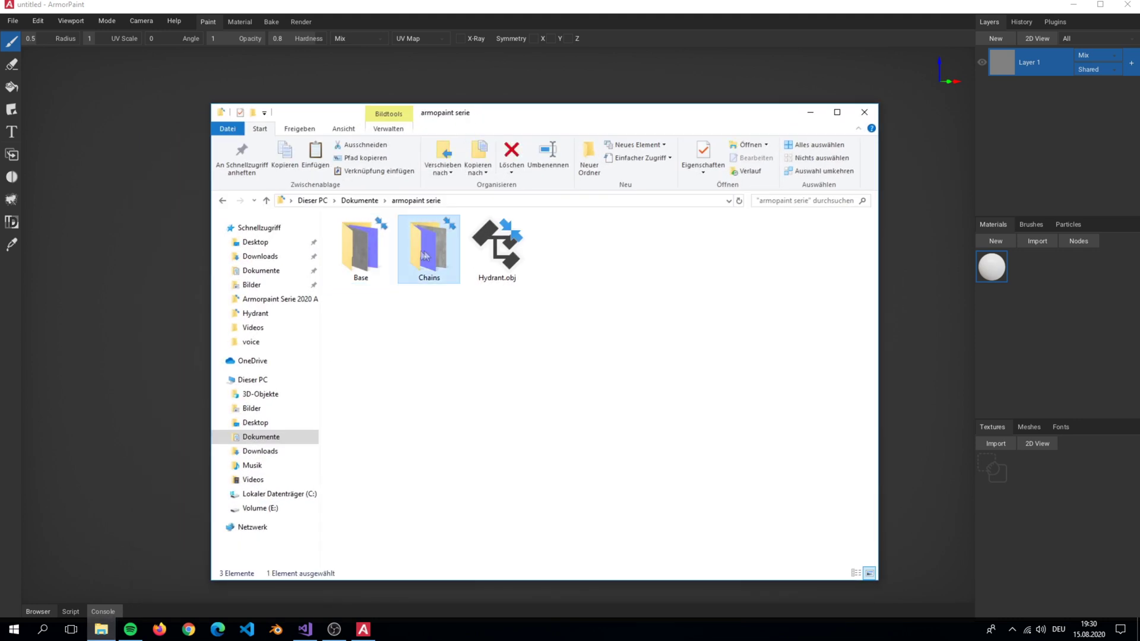
pyautogui.click(379, 251)
pyautogui.doubleClick(378, 251)
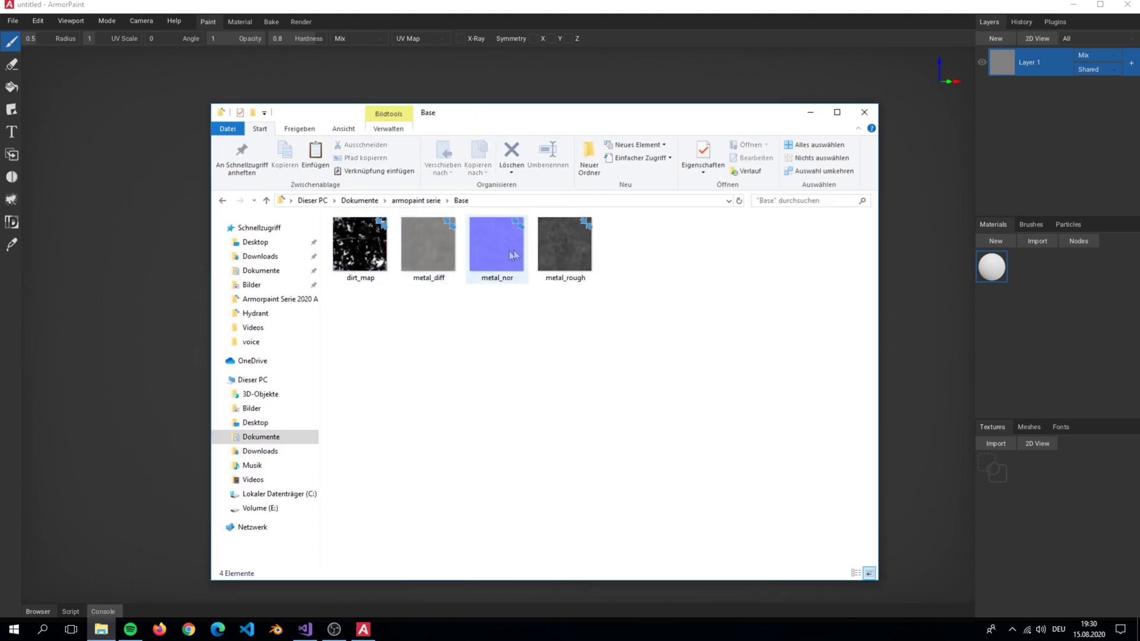
pyautogui.click(565, 246)
pyautogui.click(497, 247)
pyautogui.click(447, 257)
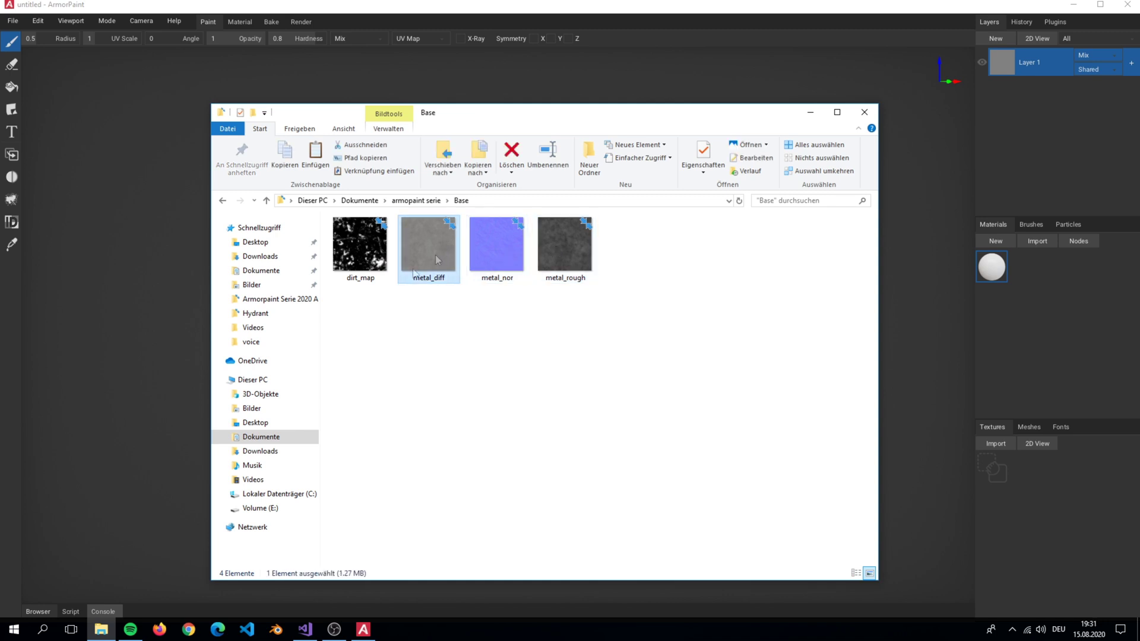
pyautogui.click(363, 255)
# Step: Go back and open the Chains folder, reviewing chains_nor, chains_rough and chains_met
pyautogui.hotkey('alt', 'Left')
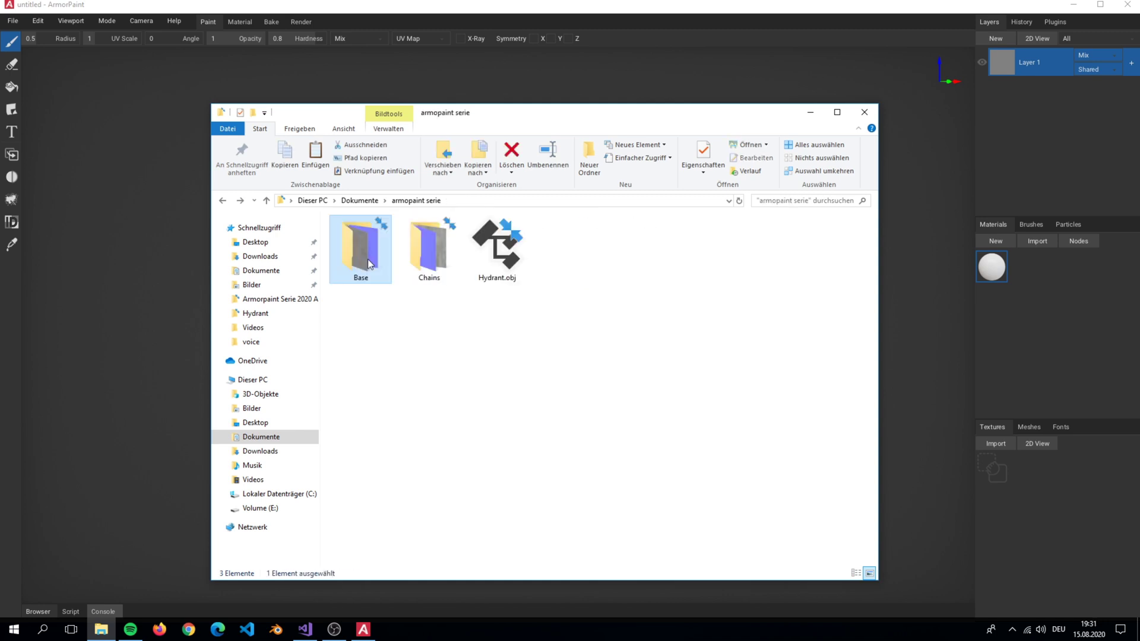
pyautogui.click(427, 250)
pyautogui.doubleClick(428, 249)
pyautogui.click(497, 247)
pyautogui.click(566, 246)
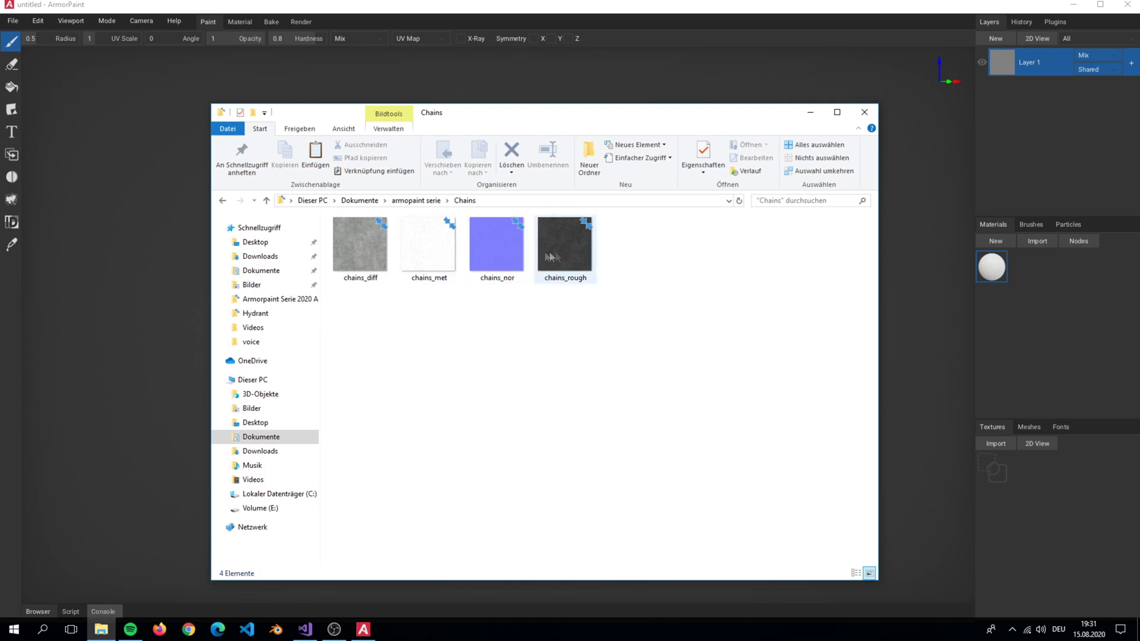
pyautogui.click(427, 247)
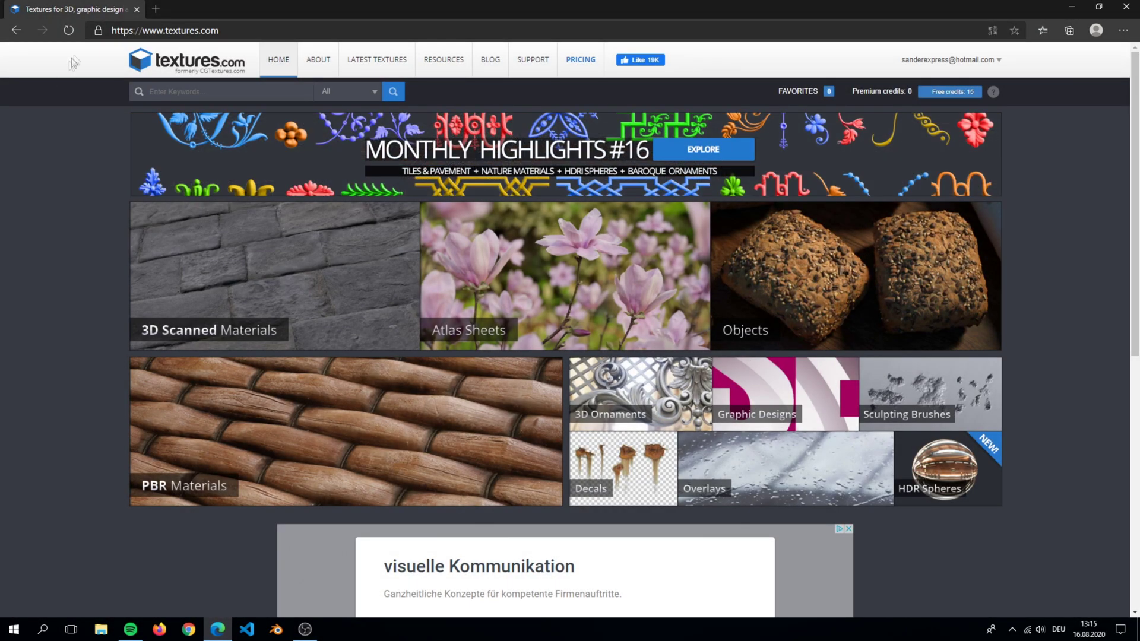
# Step: Run a textures.com search for substance materials
pyautogui.click(259, 30)
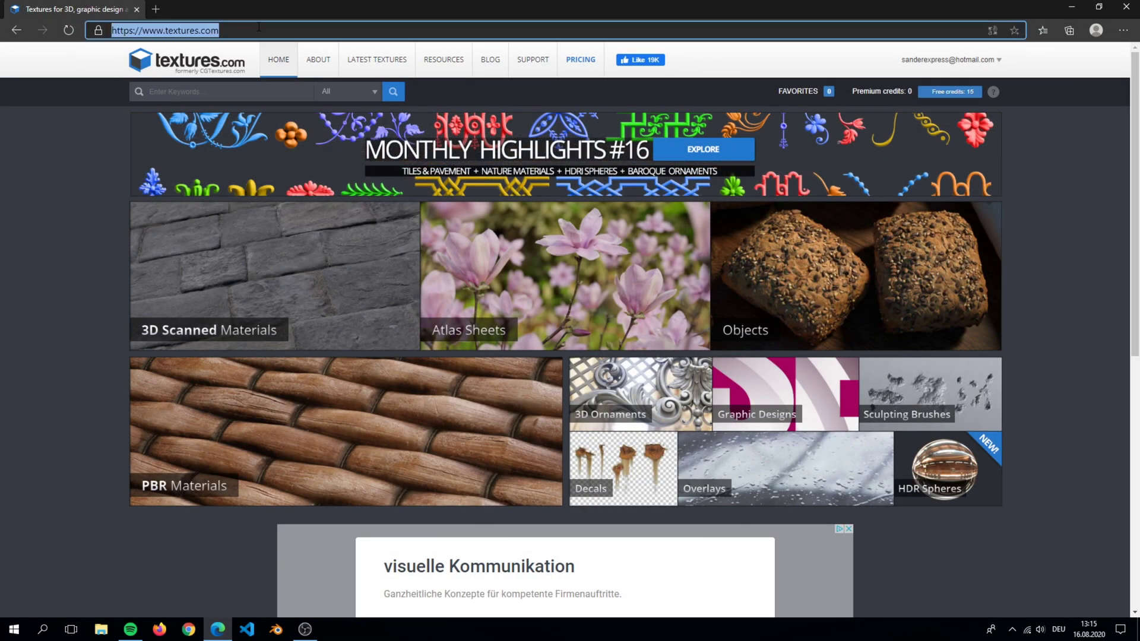
pyautogui.click(90, 95)
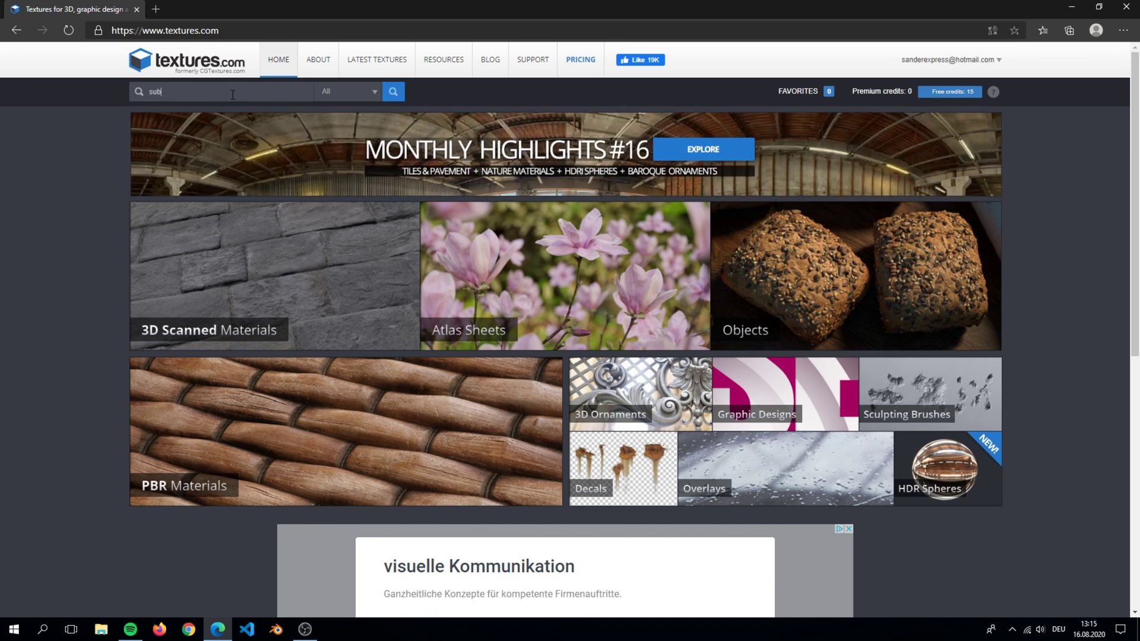
pyautogui.write('stance')
pyautogui.press('Return')
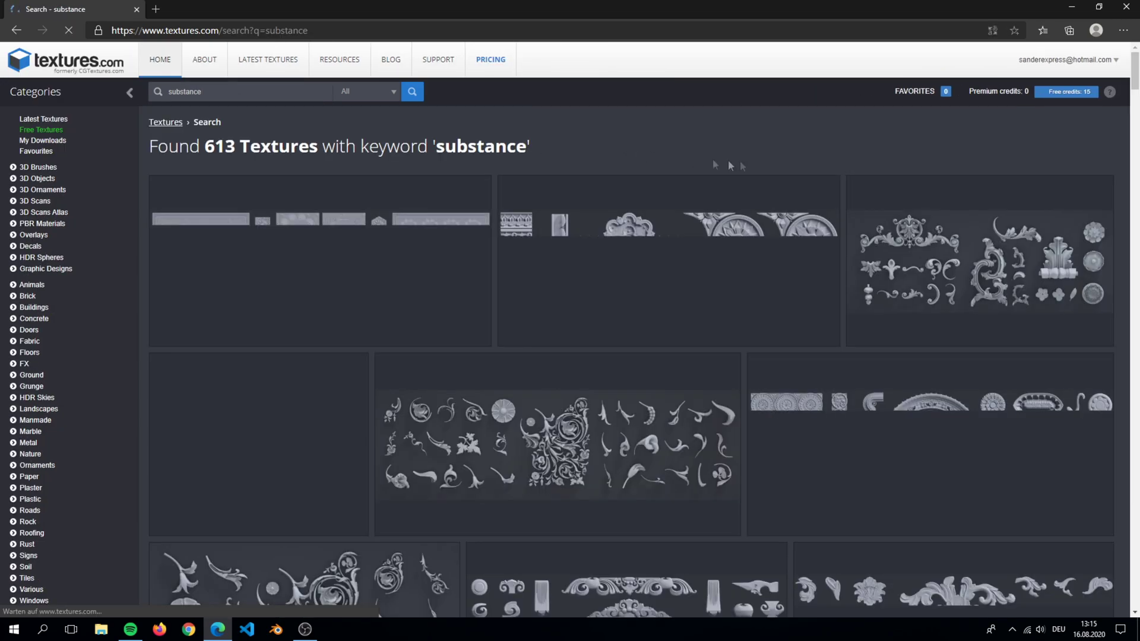
# Step: Scroll the 613 results and open the Battered Steel - PBR0129 material page
pyautogui.scroll(-8, 762, 162)
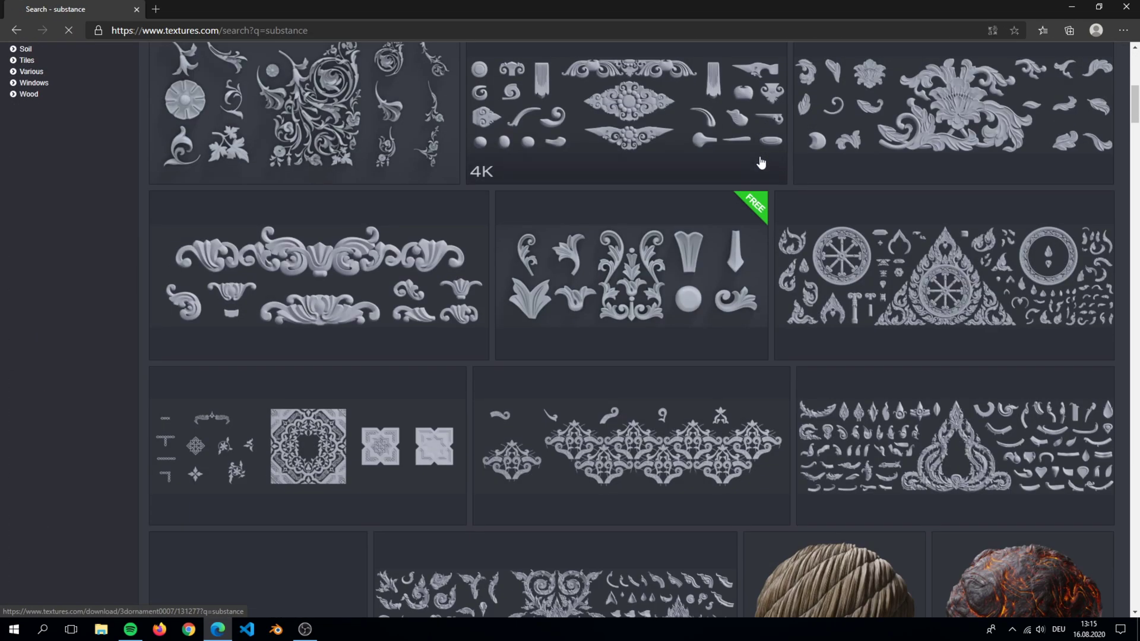
pyautogui.scroll(-10, 762, 162)
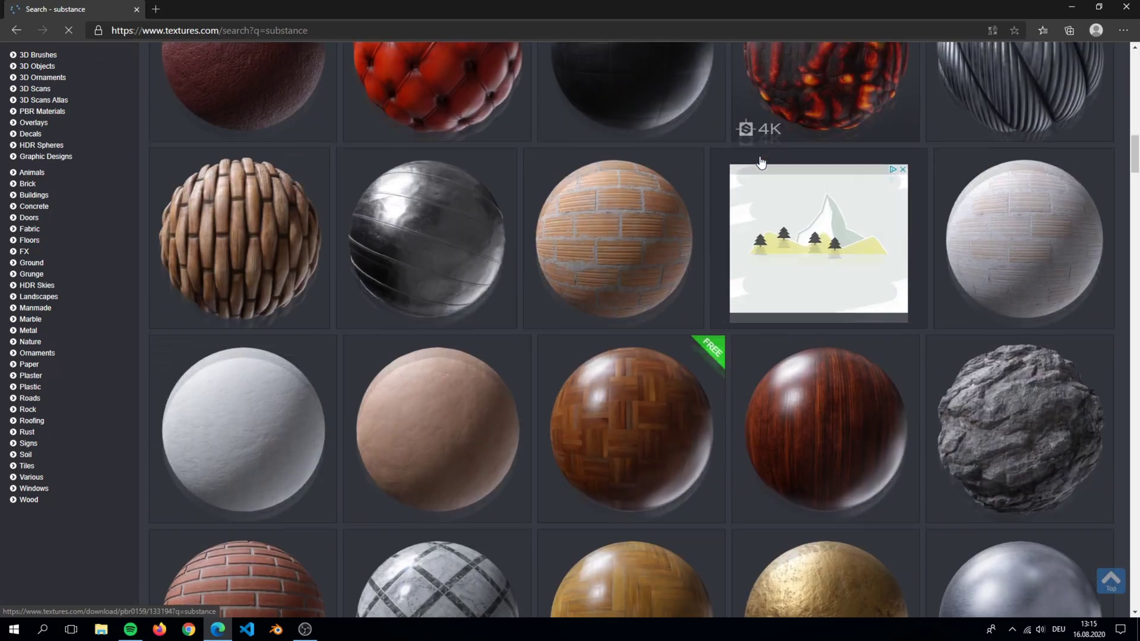
pyautogui.scroll(-8, 761, 162)
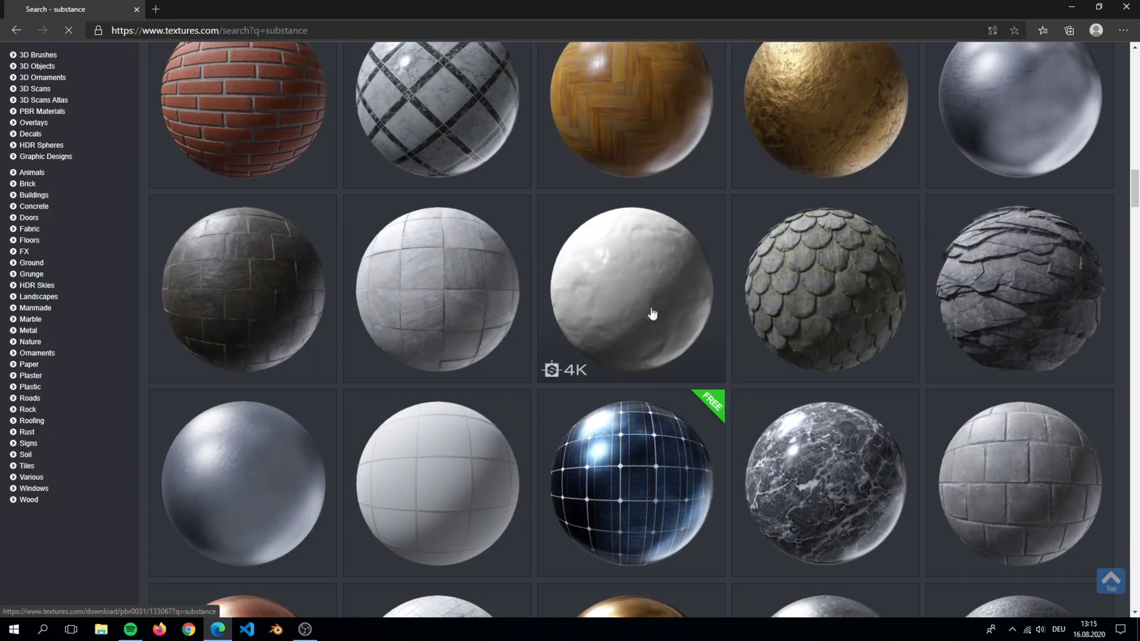
pyautogui.scroll(-6, 636, 301)
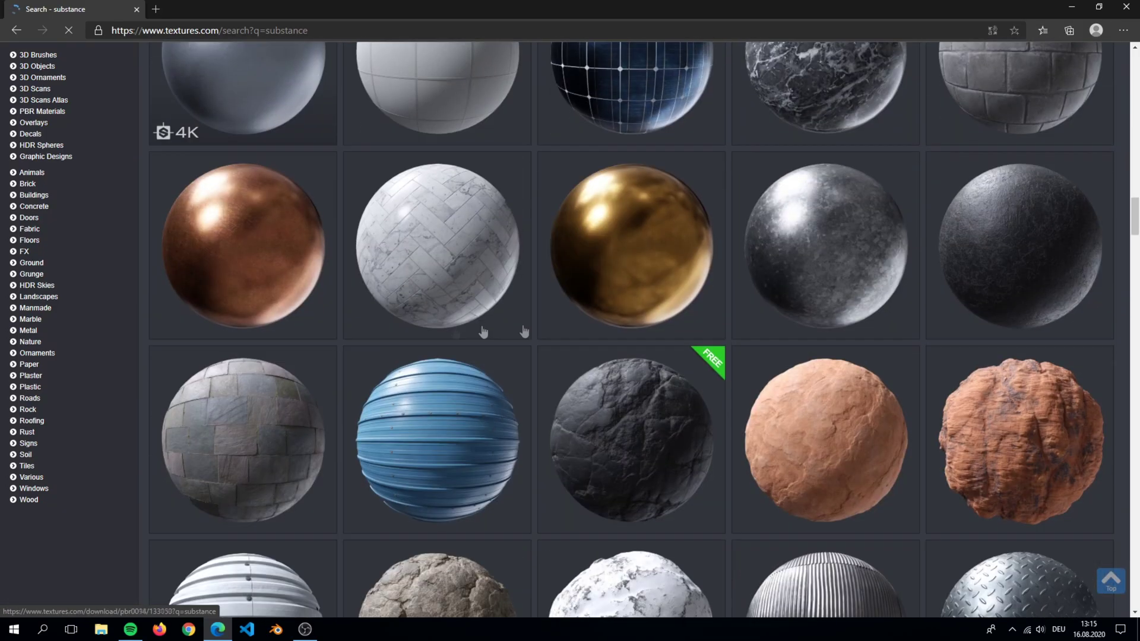
pyautogui.scroll(5, 657, 173)
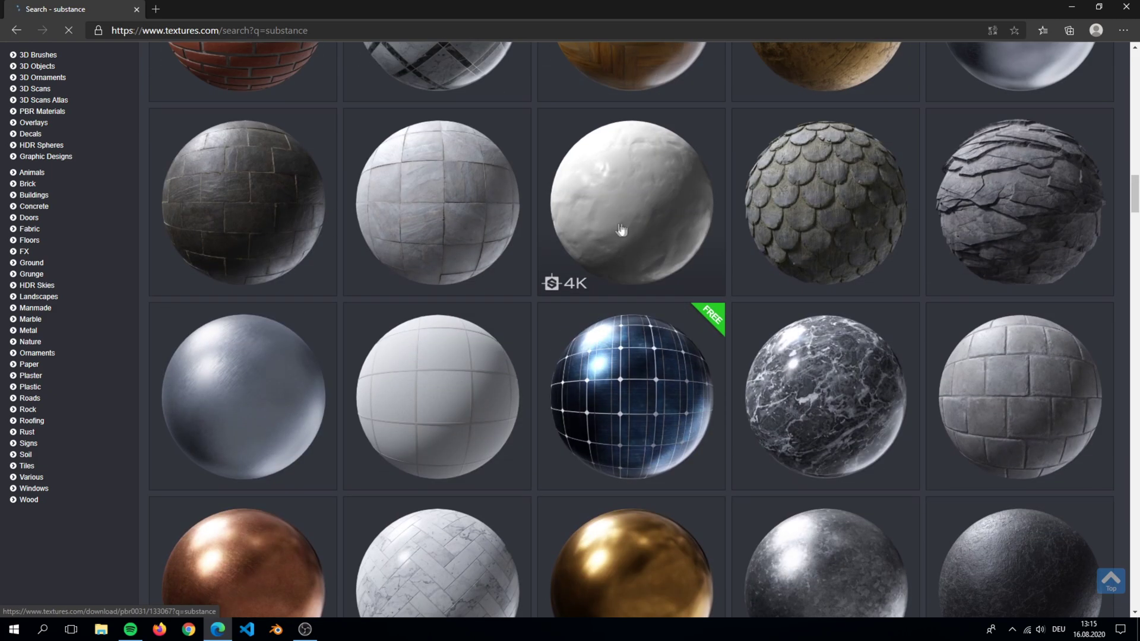
pyautogui.click(607, 185)
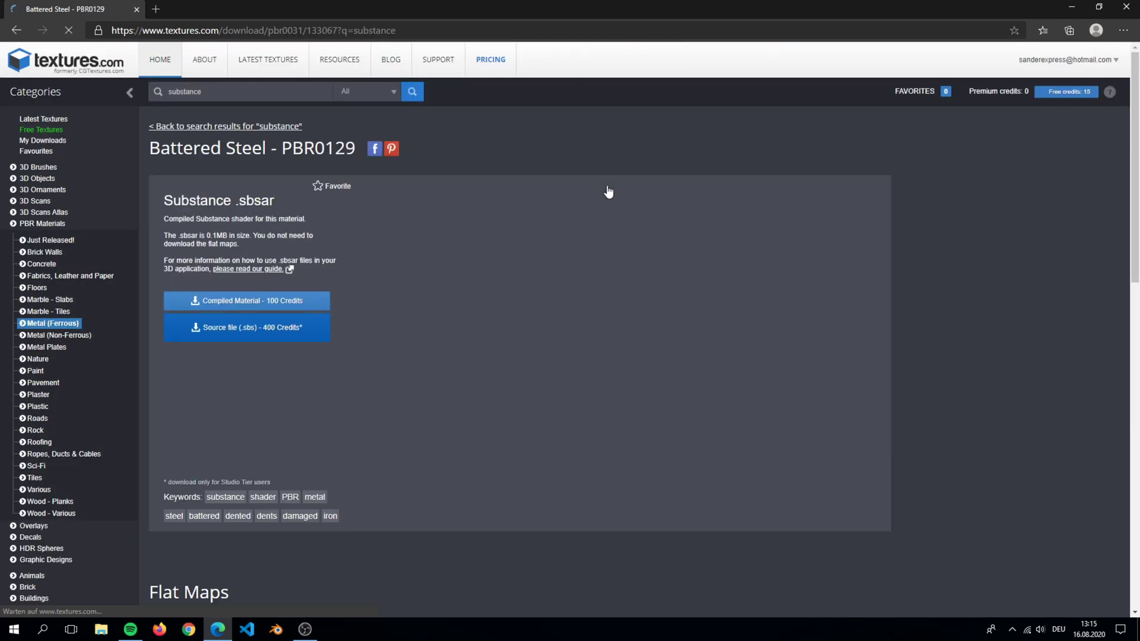
# Step: Scroll through the Battered Steel Flat Maps tables
pyautogui.scroll(-7, 606, 291)
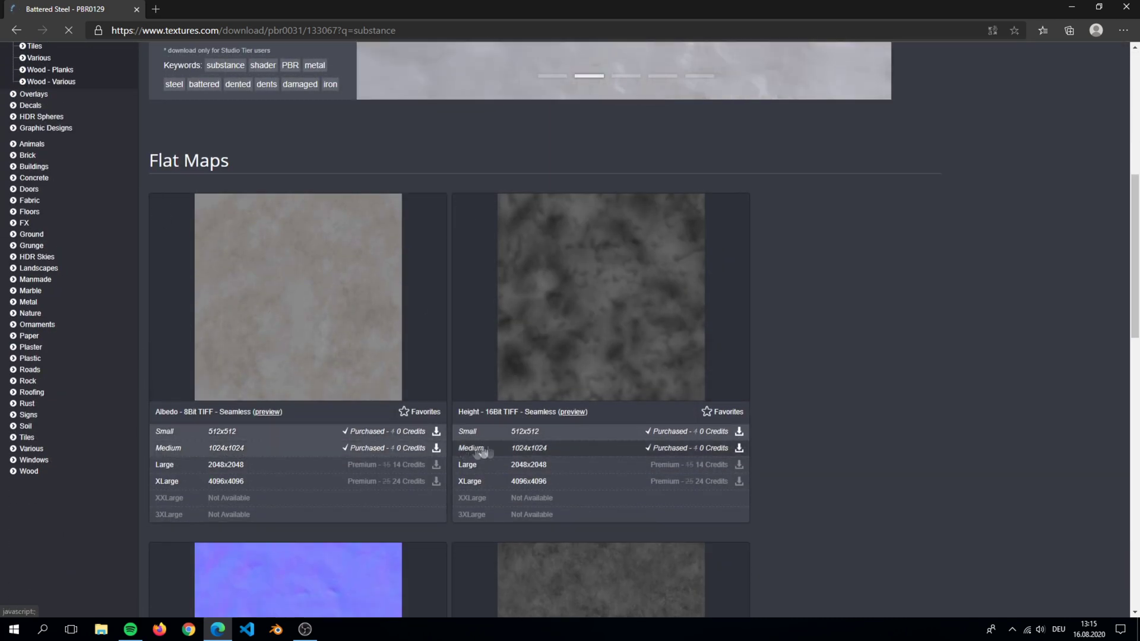
pyautogui.scroll(-7, 232, 452)
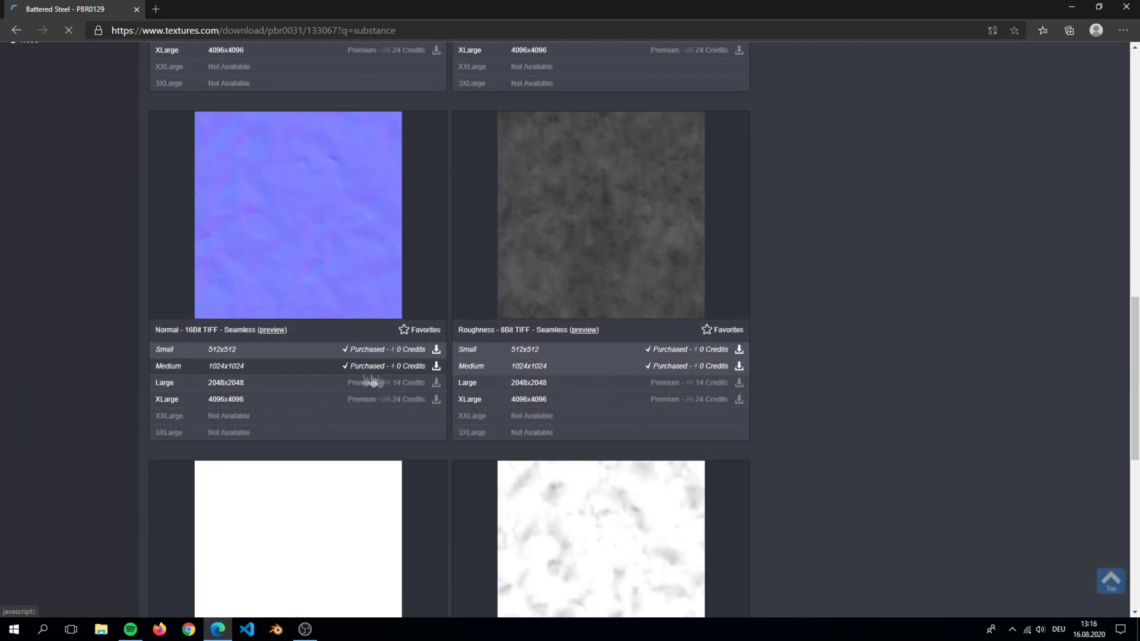
pyautogui.scroll(-4, 522, 381)
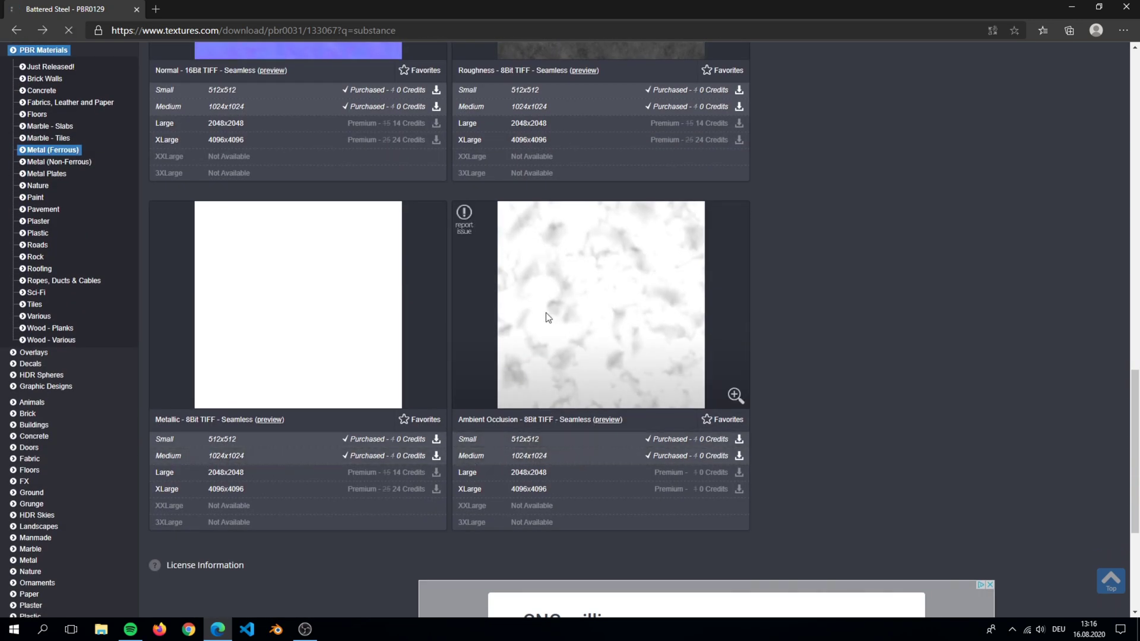
# Step: Return to the substance search results and scroll down through more materials
pyautogui.hotkey('alt', 'Left')
pyautogui.scroll(-10, 546, 313)
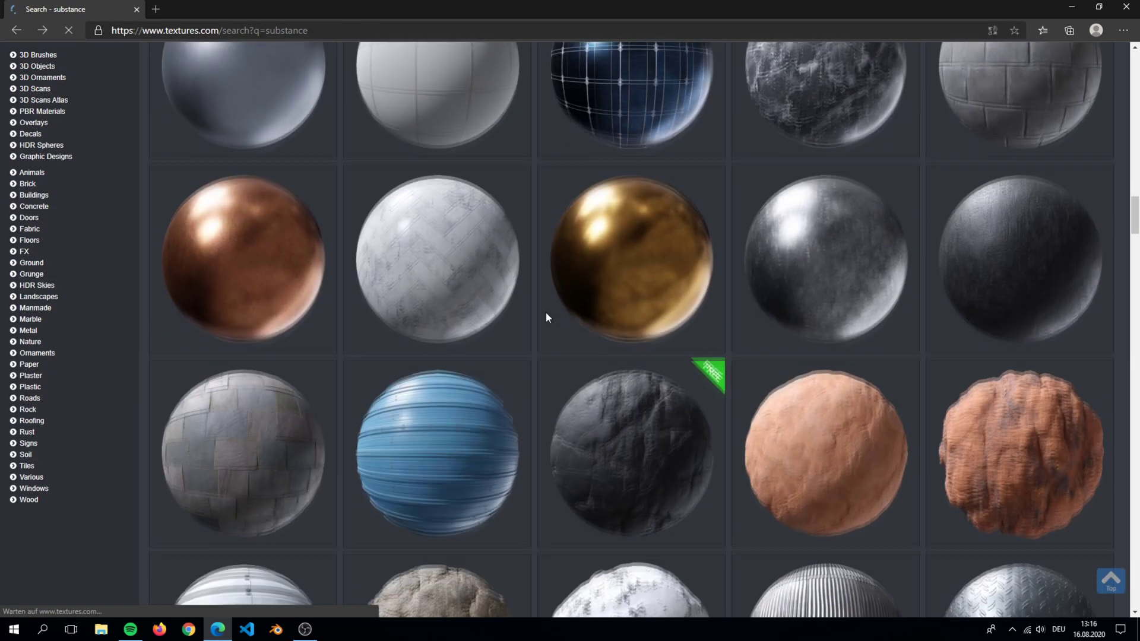
pyautogui.scroll(-10, 547, 317)
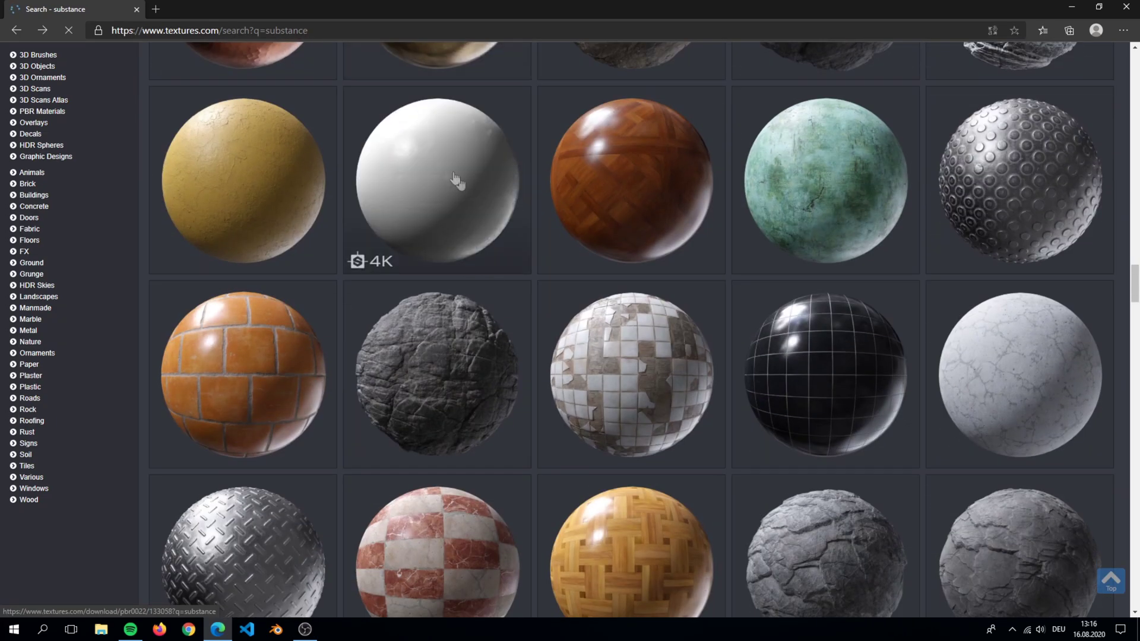
pyautogui.scroll(-15, 414, 209)
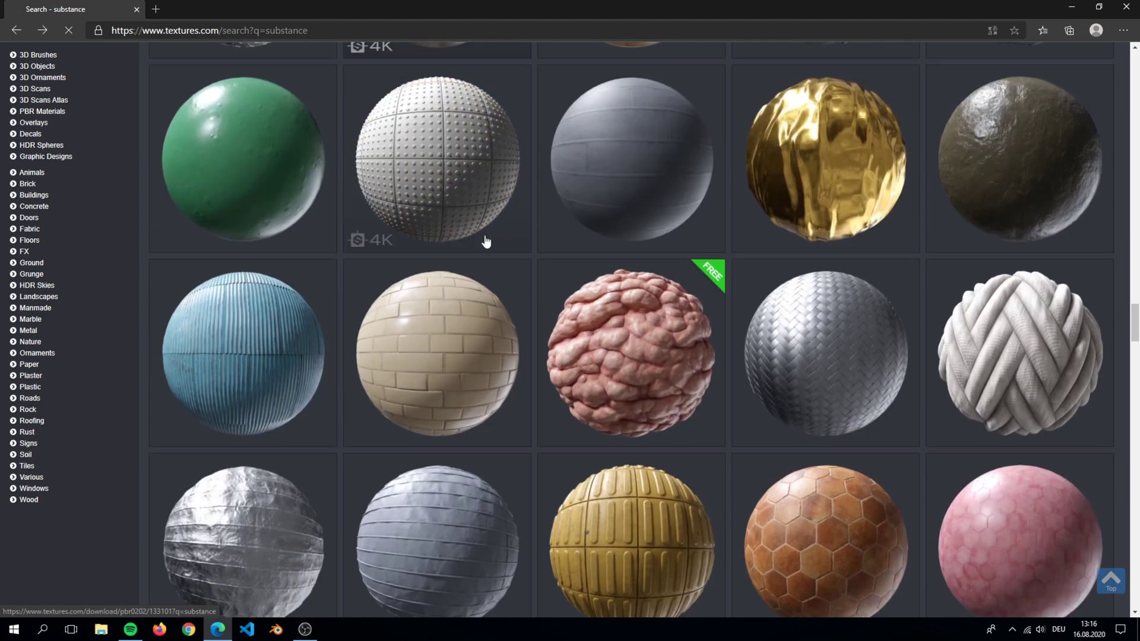
pyautogui.scroll(-6, 644, 389)
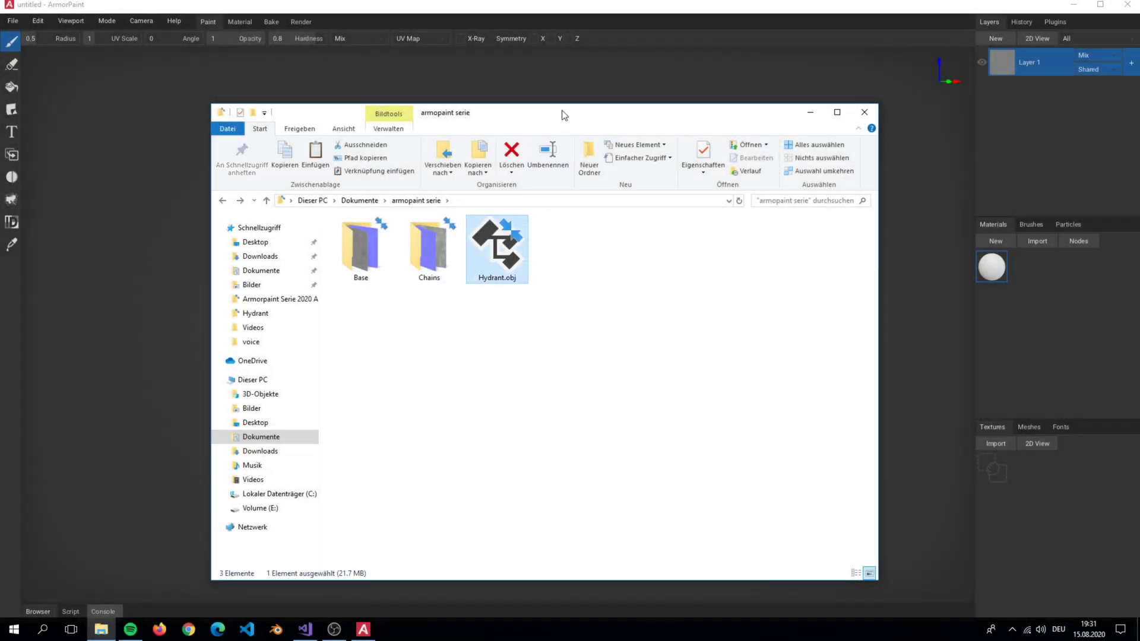
# Step: Drag Hydrant.obj from Explorer onto the viewport and import it with Split By set to Material
pyautogui.moveTo(562, 110); pyautogui.dragTo(250, 437)
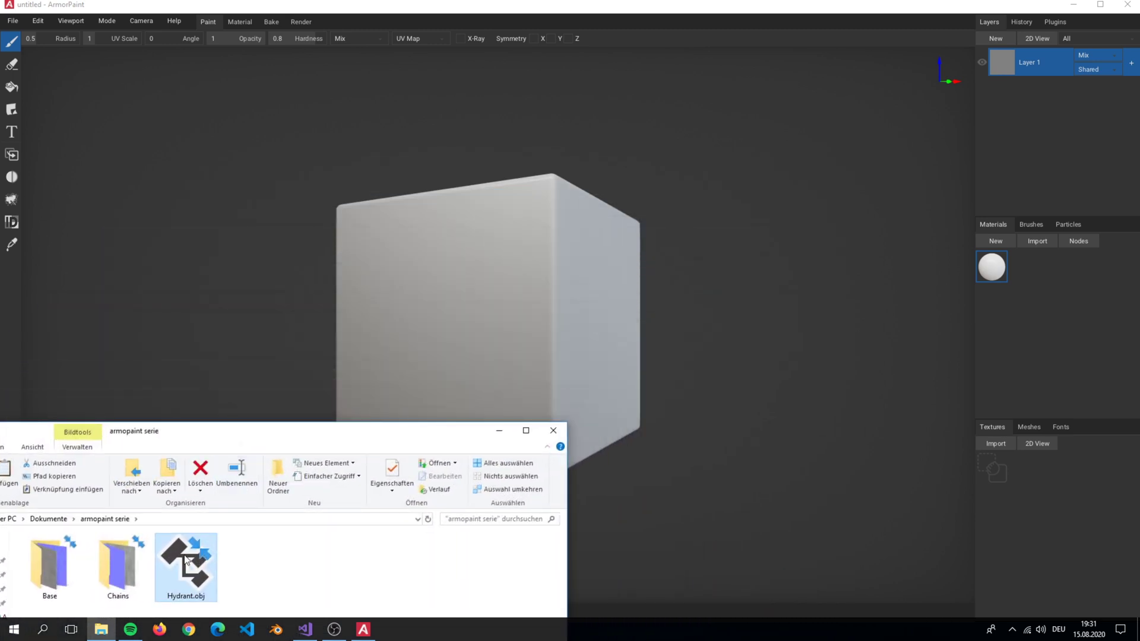
pyautogui.moveTo(187, 561); pyautogui.dragTo(420, 399)
pyautogui.moveTo(470, 296); pyautogui.dragTo(473, 293)
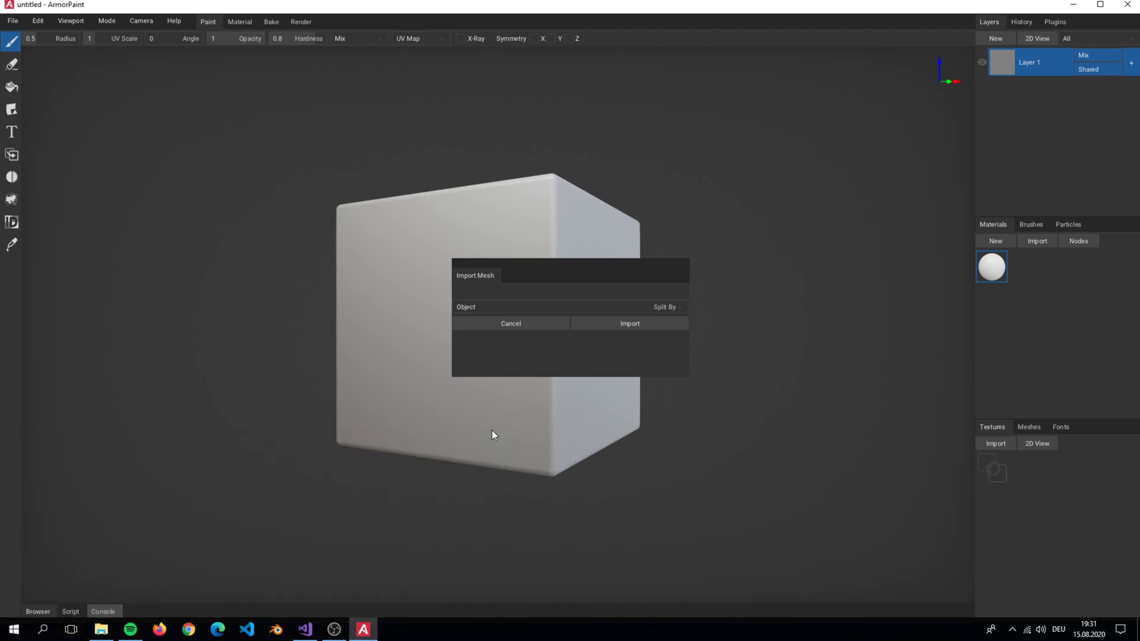
pyautogui.click(498, 430)
pyautogui.click(678, 307)
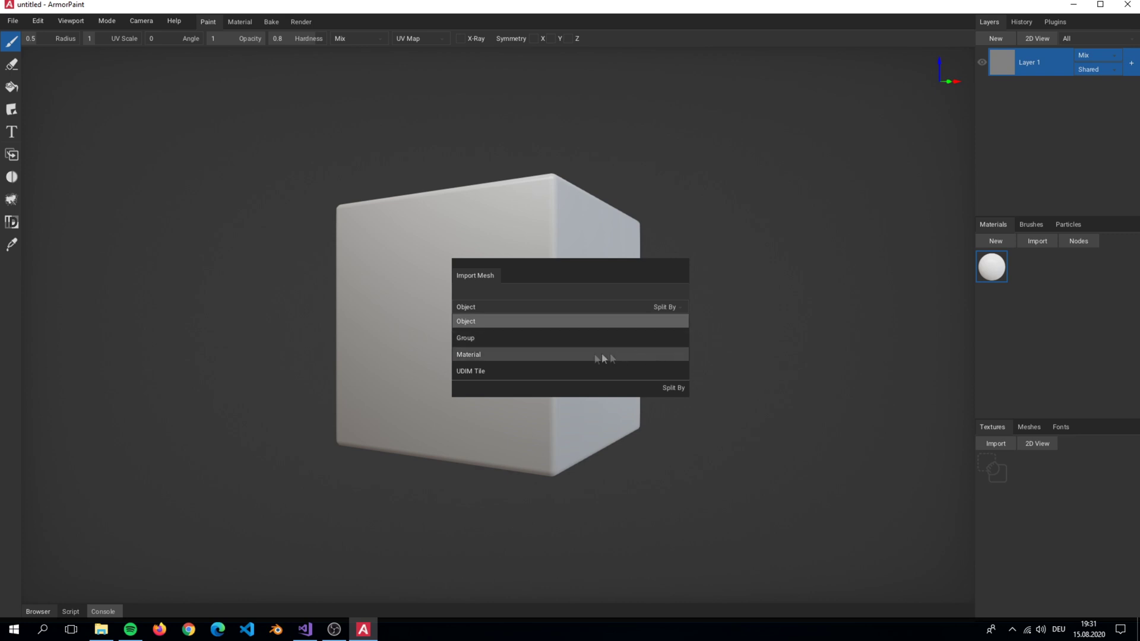
pyautogui.click(603, 354)
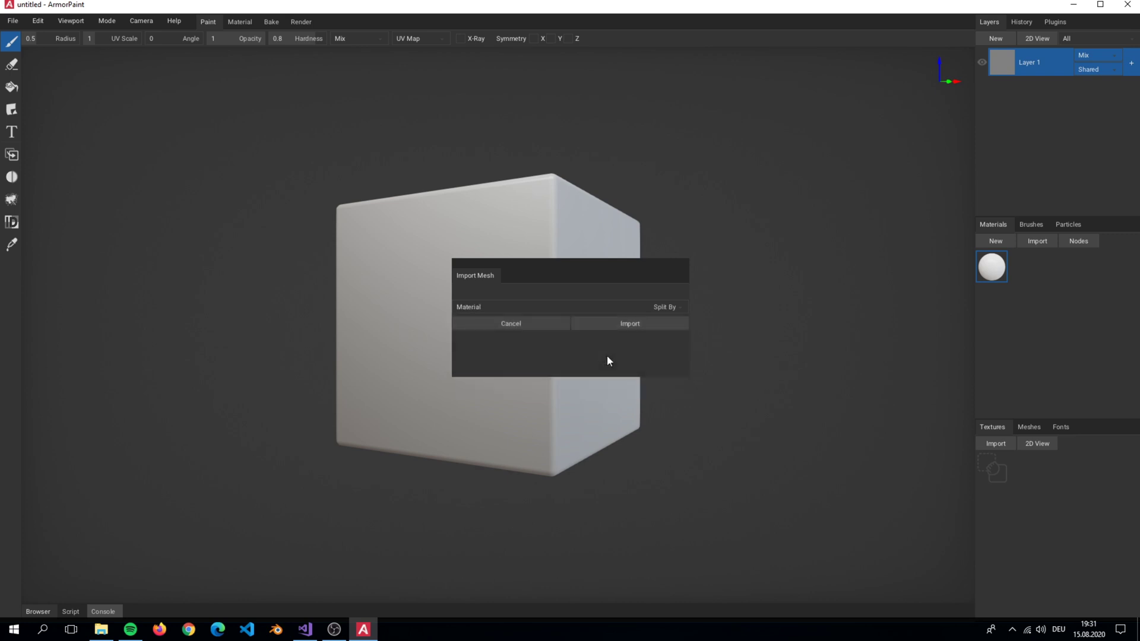
pyautogui.click(619, 322)
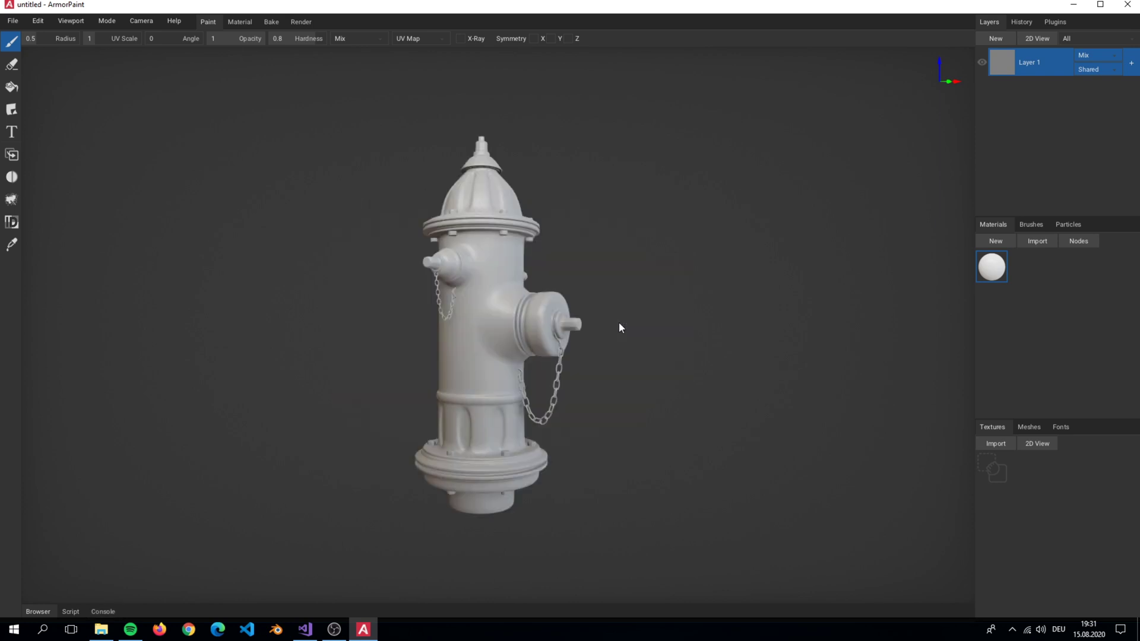
pyautogui.scroll(2, 626, 297)
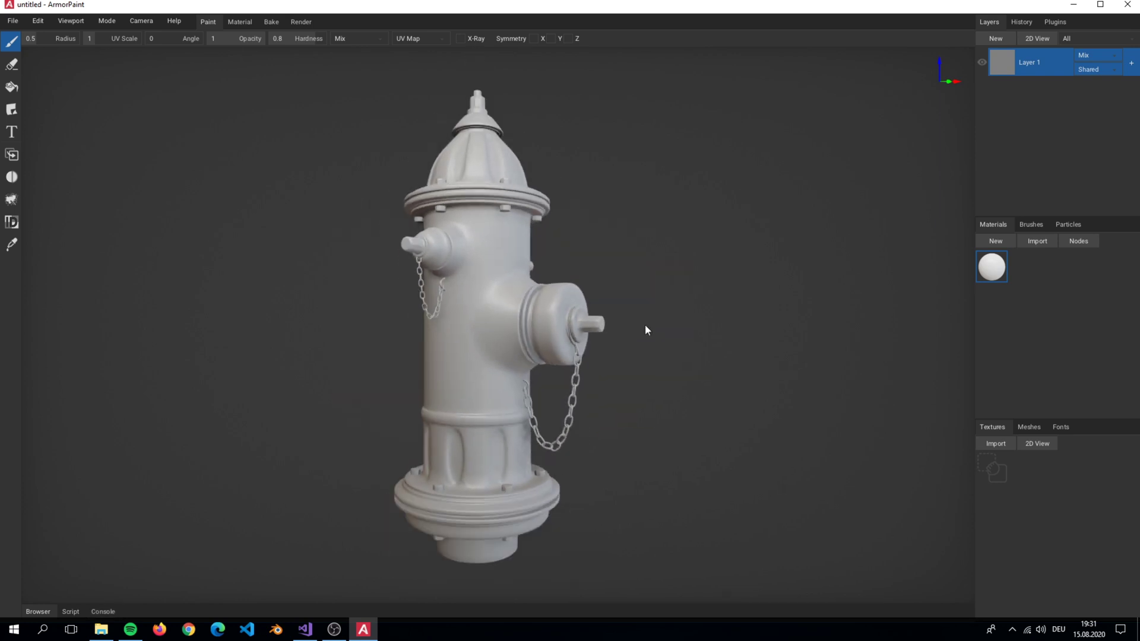
pyautogui.moveTo(647, 328)
pyautogui.mouseDown(button='right')
pyautogui.moveTo(549, 364)
pyautogui.moveTo(376, 344)
pyautogui.moveTo(333, 321)
pyautogui.moveTo(522, 330)
pyautogui.moveTo(592, 365)
pyautogui.moveTo(547, 356)
pyautogui.mouseUp(button='right')
pyautogui.moveTo(502, 294)
pyautogui.mouseDown()
pyautogui.moveTo(543, 264)
pyautogui.moveTo(499, 302)
pyautogui.mouseUp()
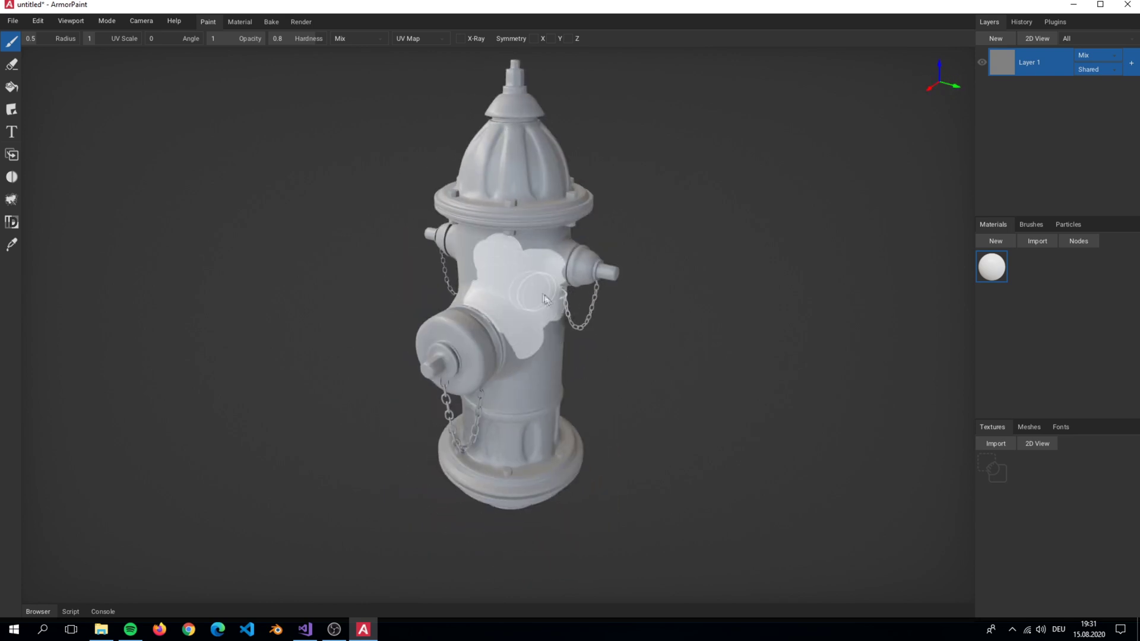
pyautogui.moveTo(543, 297)
pyautogui.mouseDown(button='right')
pyautogui.moveTo(640, 358)
pyautogui.moveTo(555, 289)
pyautogui.mouseUp(button='right')
pyautogui.scroll(4, 640, 359)
pyautogui.scroll(-3, 556, 289)
pyautogui.moveTo(556, 289)
pyautogui.mouseDown()
pyautogui.moveTo(570, 265)
pyautogui.moveTo(517, 347)
pyautogui.moveTo(534, 416)
pyautogui.mouseUp()
pyautogui.moveTo(535, 416)
pyautogui.mouseDown(button='right')
pyautogui.moveTo(682, 437)
pyautogui.moveTo(641, 462)
pyautogui.mouseUp(button='right')
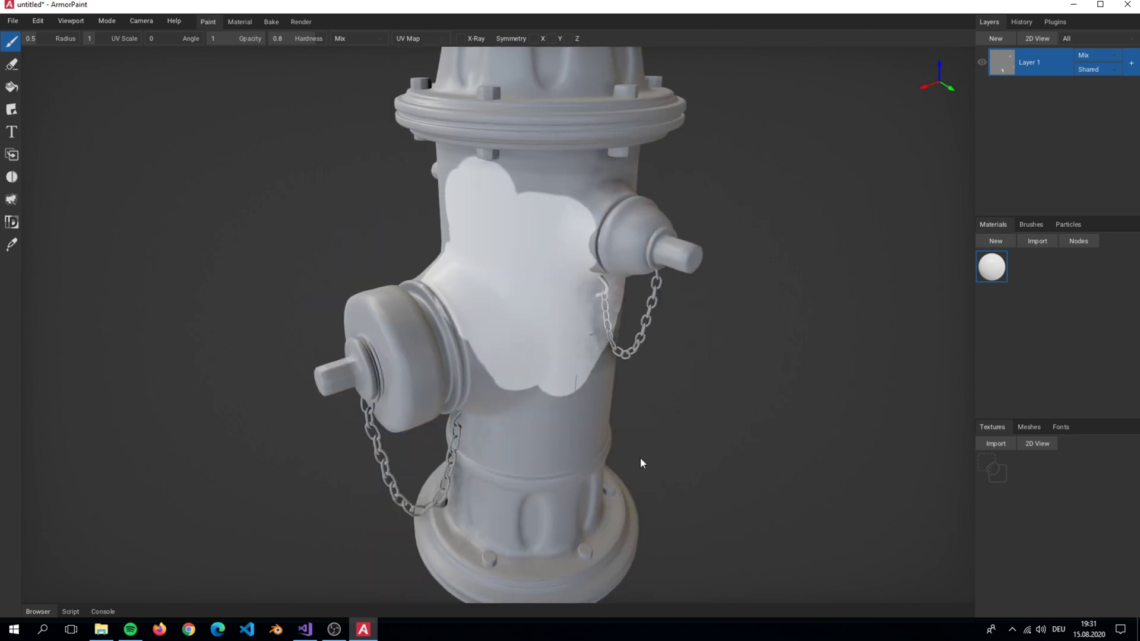
pyautogui.hotkey('ctrl', 'z')
pyautogui.scroll(-2, 611, 319)
pyautogui.scroll(-1, 611, 318)
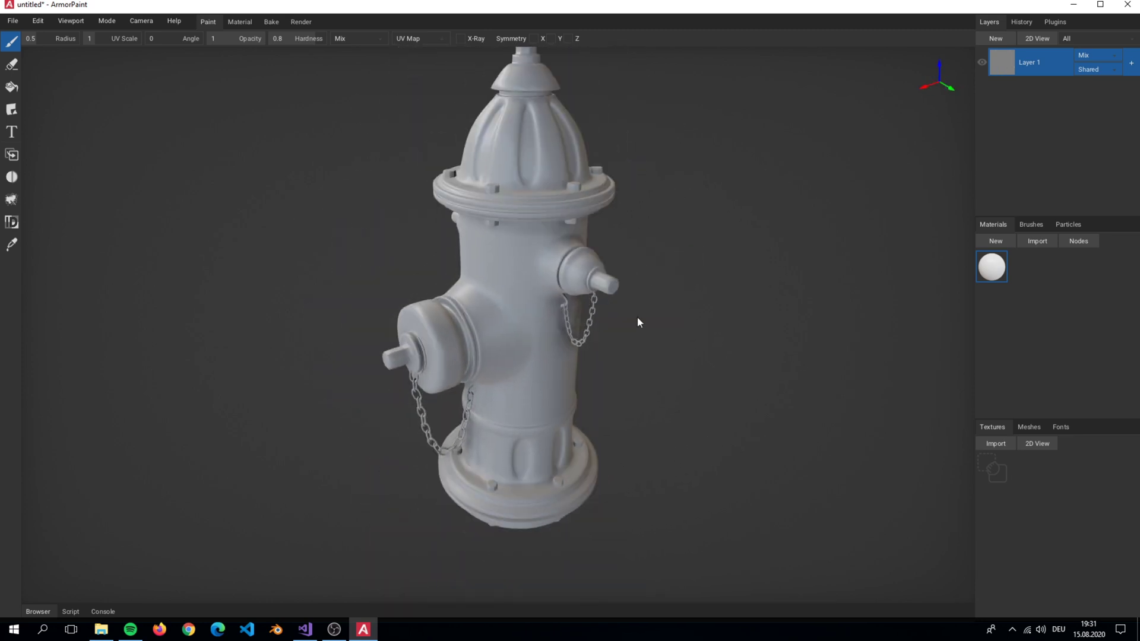
pyautogui.moveTo(638, 319); pyautogui.dragTo(695, 305, button='right')
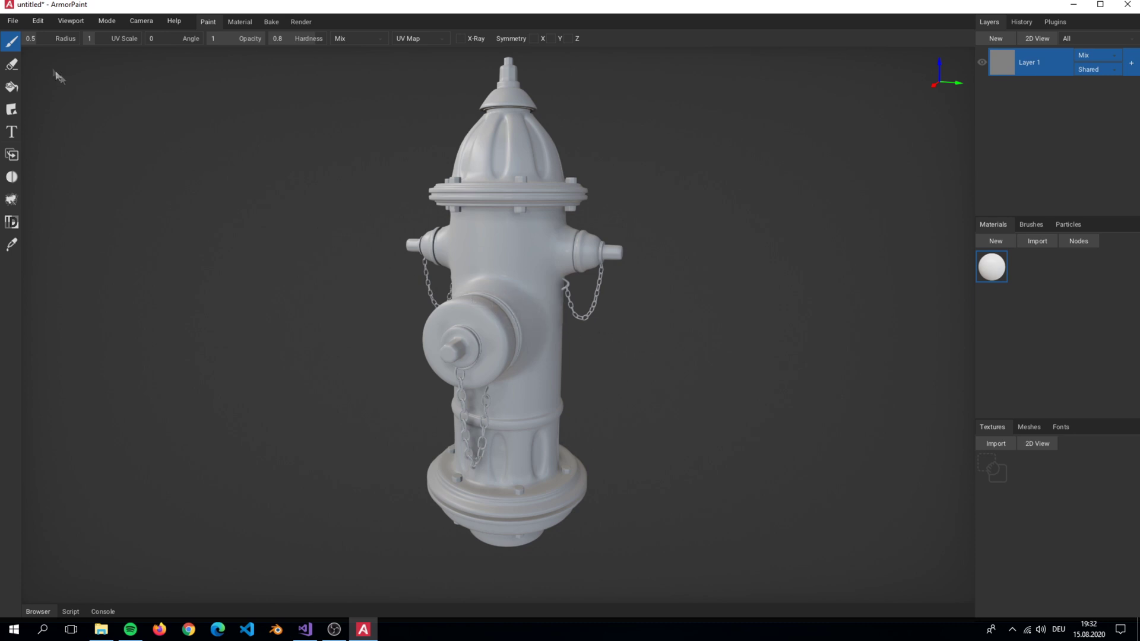
# Step: Save the project as MyFile.arm in the Dokumente\armopaint serie folder
pyautogui.click(13, 21)
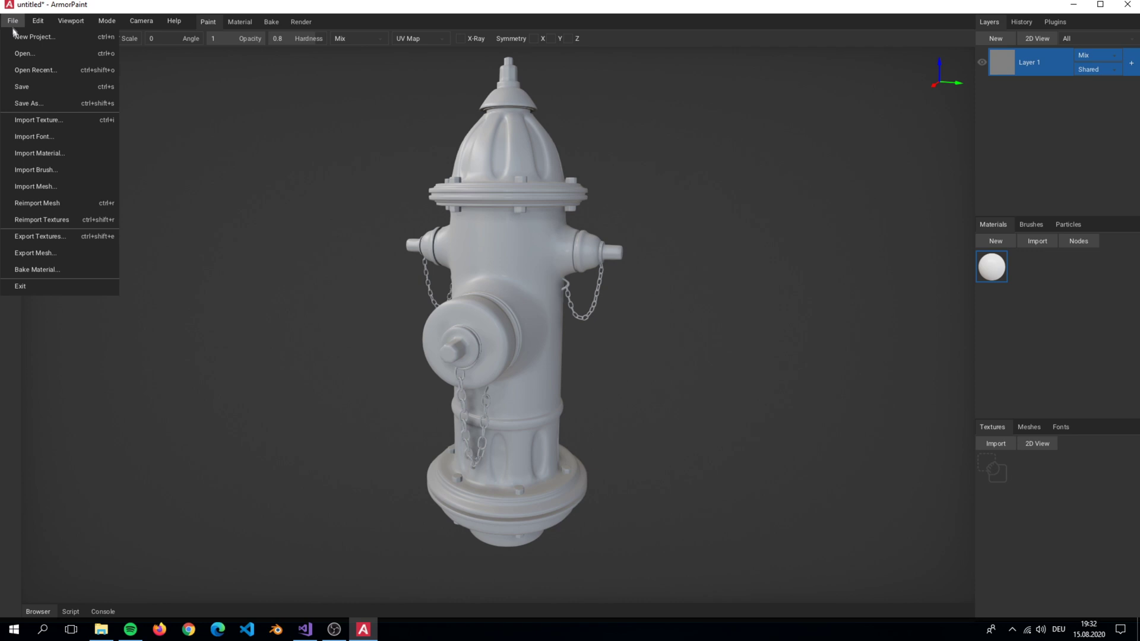
pyautogui.click(31, 103)
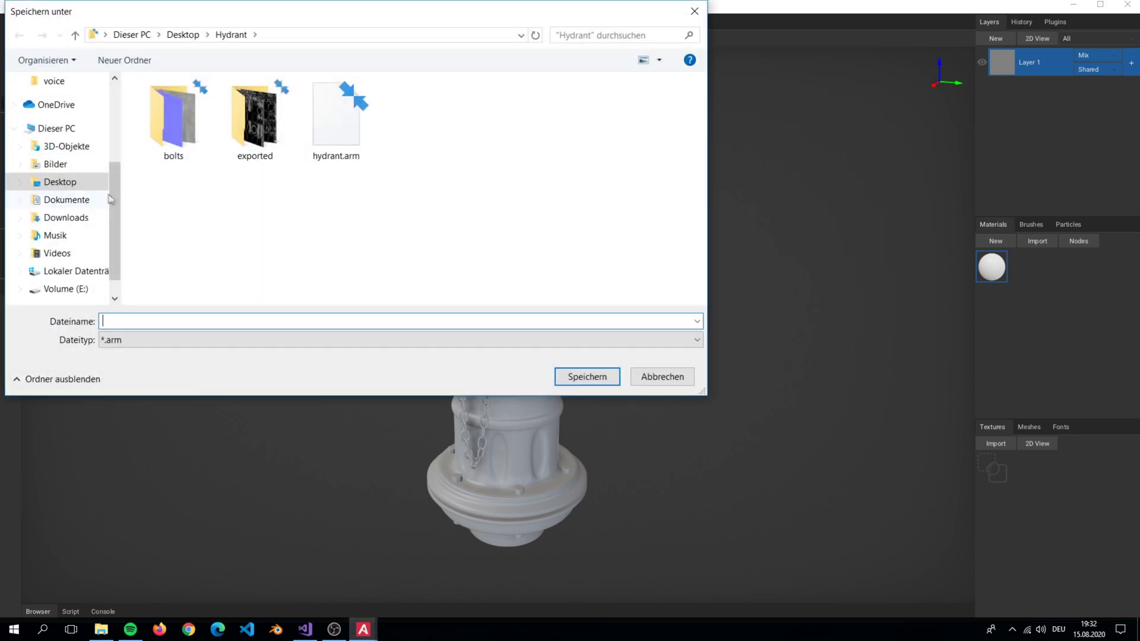
pyautogui.click(84, 200)
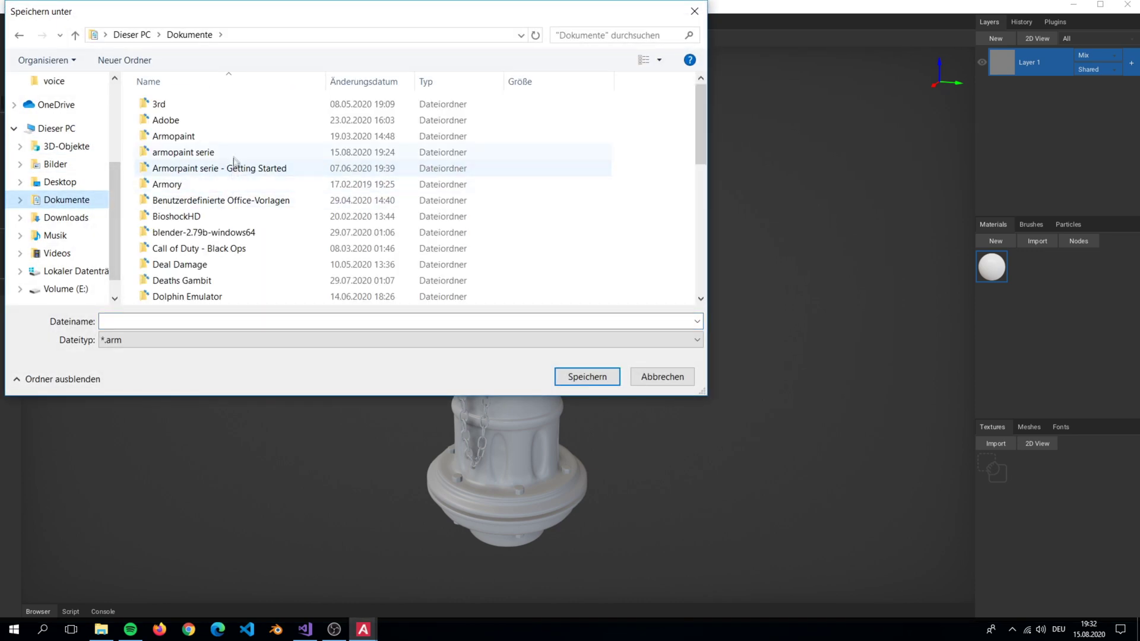
pyautogui.doubleClick(234, 156)
pyautogui.click(303, 321)
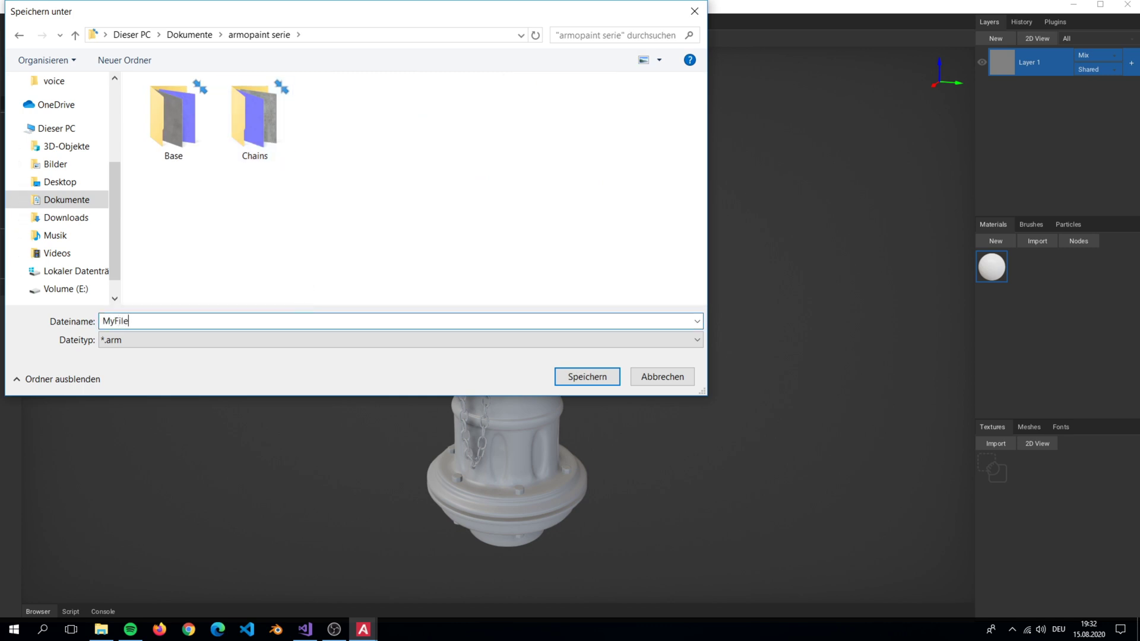
pyautogui.press('Return')
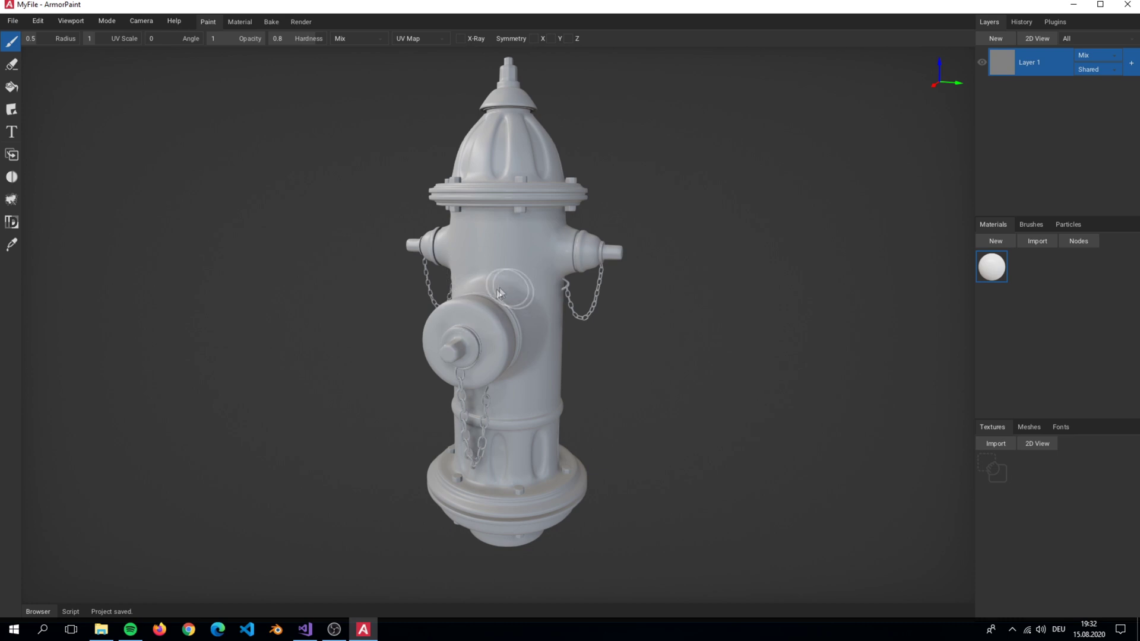
# Step: Check in File Explorer that MyFile.arm was saved, then hide the folder window
pyautogui.click(101, 629)
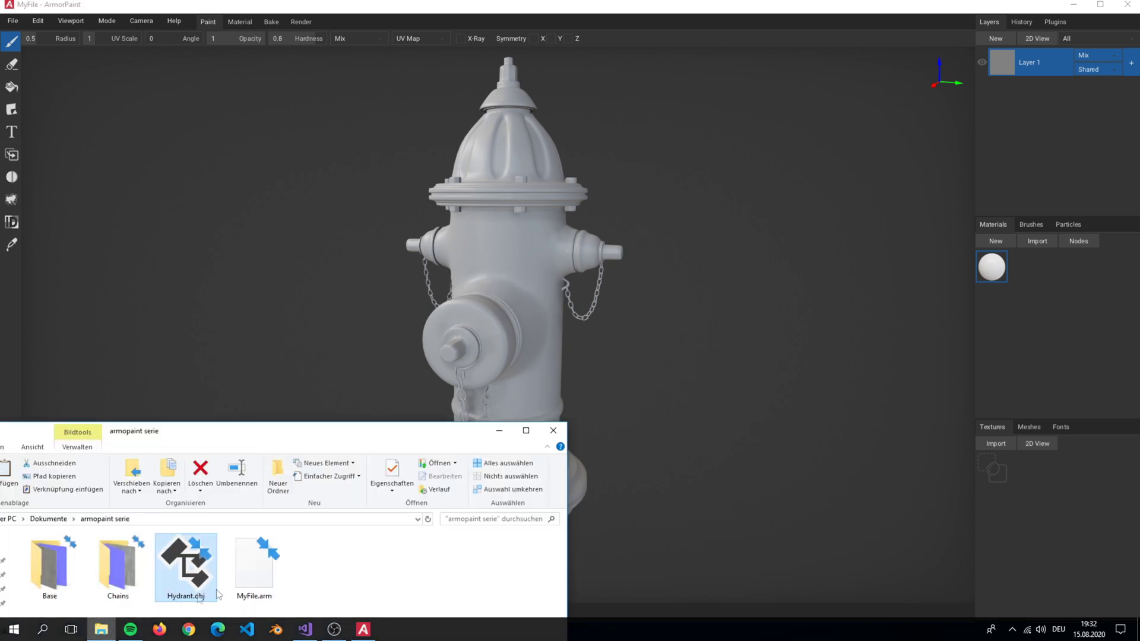
pyautogui.click(255, 569)
pyautogui.moveTo(295, 440); pyautogui.dragTo(470, 212)
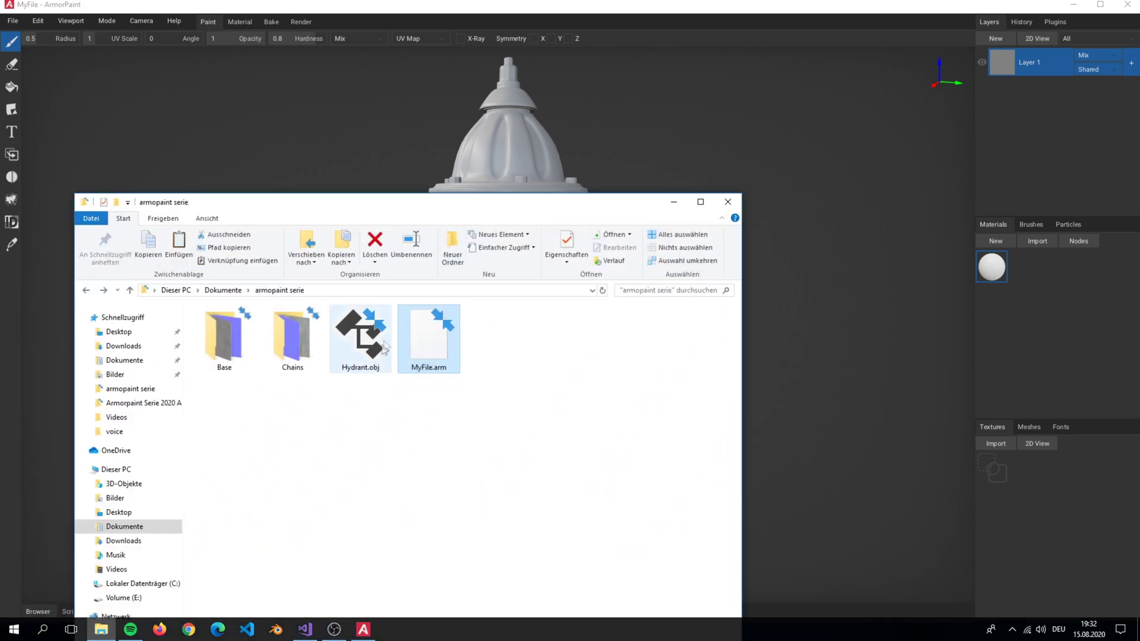
pyautogui.click(673, 202)
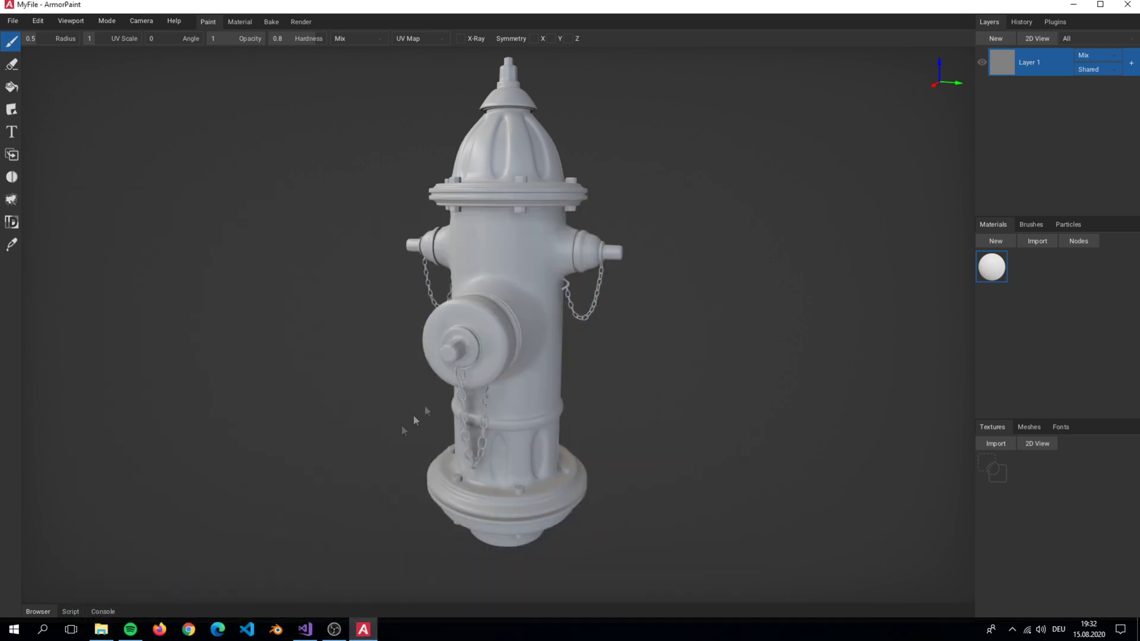
# Step: Add a new empty Layer 2 above Layer 1 and bring up Layer 1's options
pyautogui.scroll(2, 564, 282)
pyautogui.click(1010, 37)
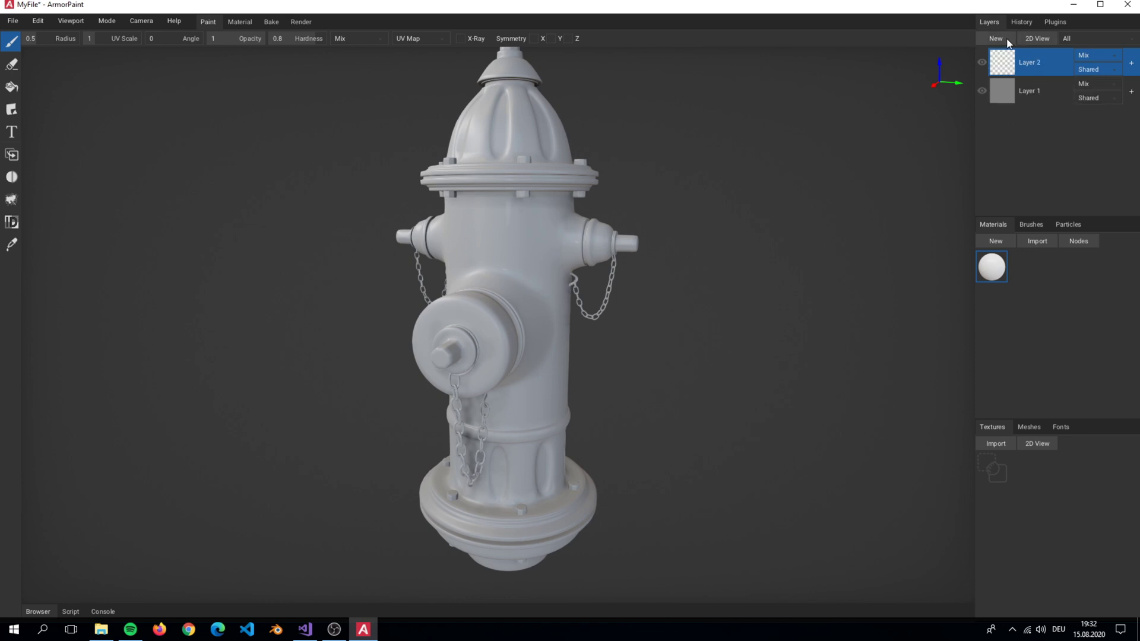
pyautogui.click(1033, 90)
pyautogui.rightClick(1032, 90)
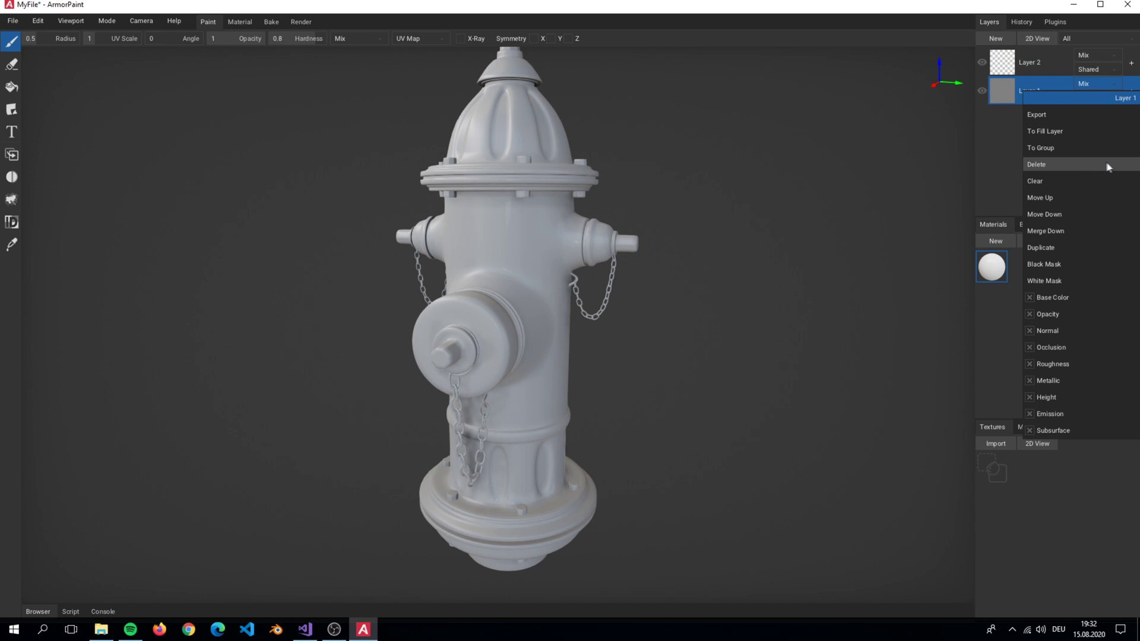
# Step: Delete the original Layer 1 and paint a white test patch on the hydrant body
pyautogui.click(1082, 163)
pyautogui.scroll(3, 665, 295)
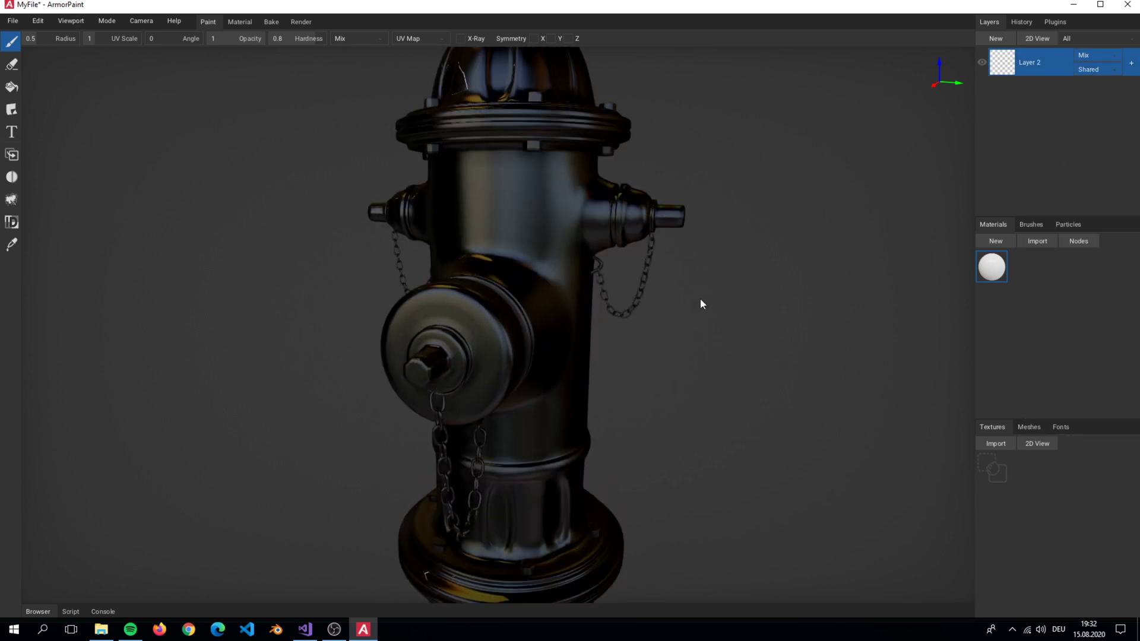
pyautogui.moveTo(700, 298); pyautogui.dragTo(600, 300, button='right')
pyautogui.moveTo(540, 267)
pyautogui.mouseDown()
pyautogui.moveTo(509, 318)
pyautogui.moveTo(504, 263)
pyautogui.moveTo(523, 368)
pyautogui.moveTo(559, 345)
pyautogui.mouseUp()
# Step: Fill the entire hydrant with plain white using the Fill tool
pyautogui.scroll(-3, 661, 294)
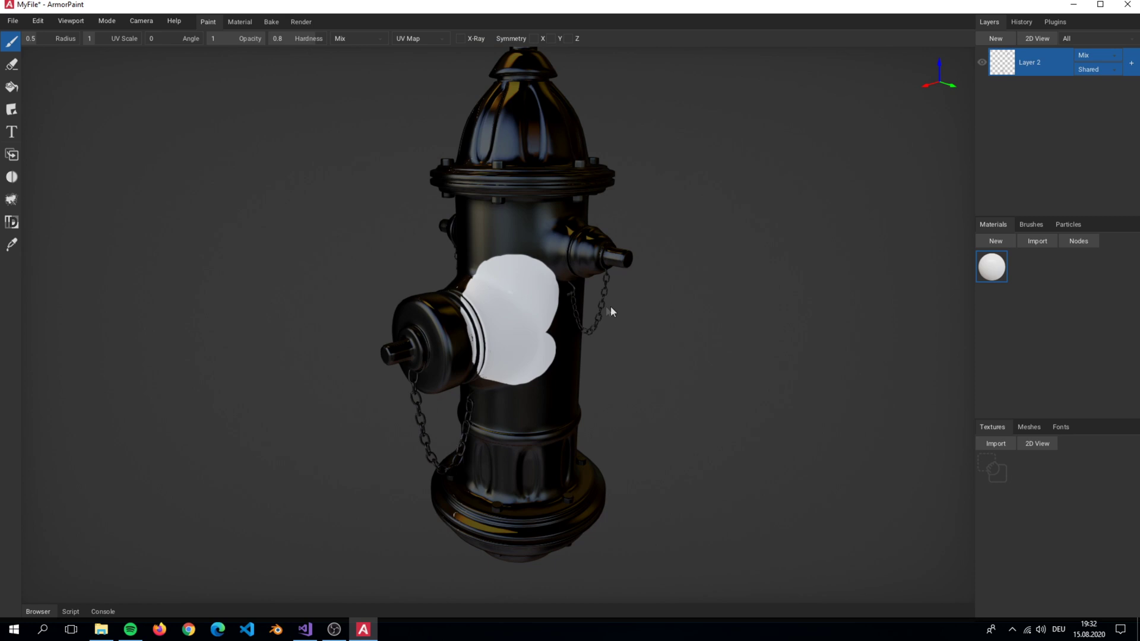
pyautogui.click(11, 88)
pyautogui.click(521, 206)
pyautogui.moveTo(525, 216); pyautogui.dragTo(600, 225, button='right')
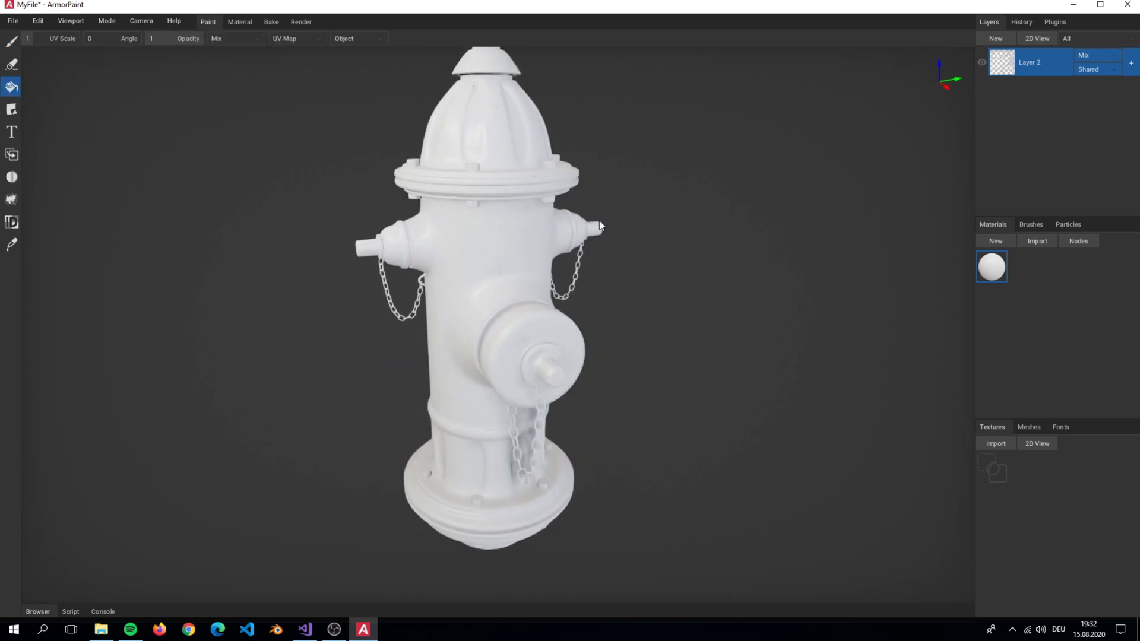
# Step: Show Layer 2's UV layout, toggle the wireframe overlay on and off, then close it
pyautogui.click(1027, 39)
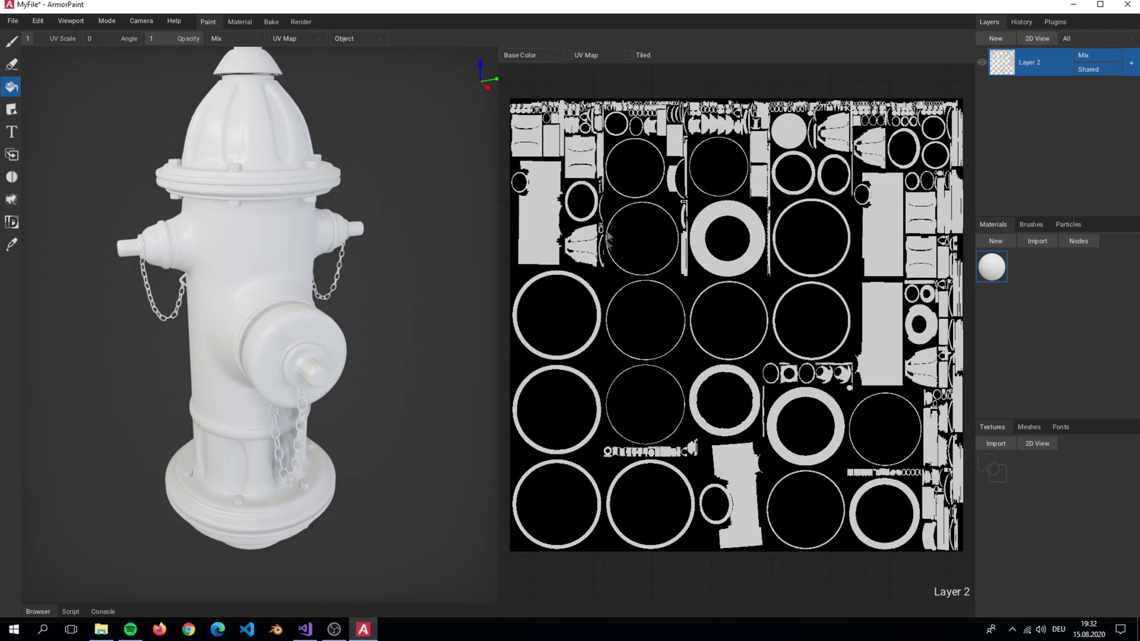
pyautogui.click(567, 53)
pyautogui.click(567, 53)
pyautogui.click(1037, 39)
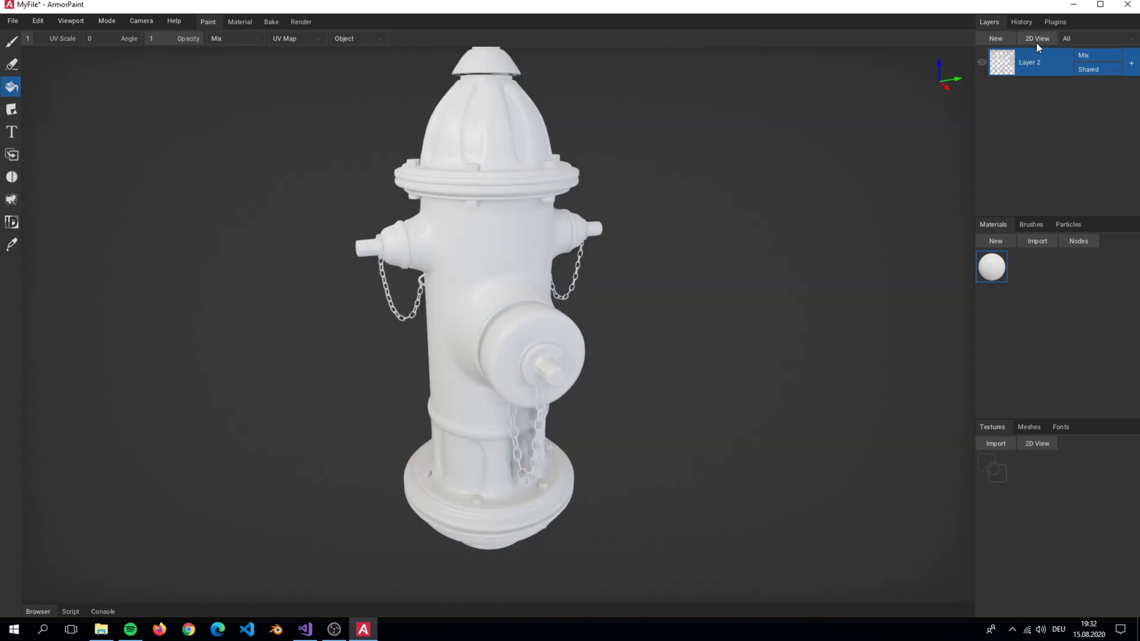
pyautogui.moveTo(674, 198); pyautogui.dragTo(616, 209, button='right')
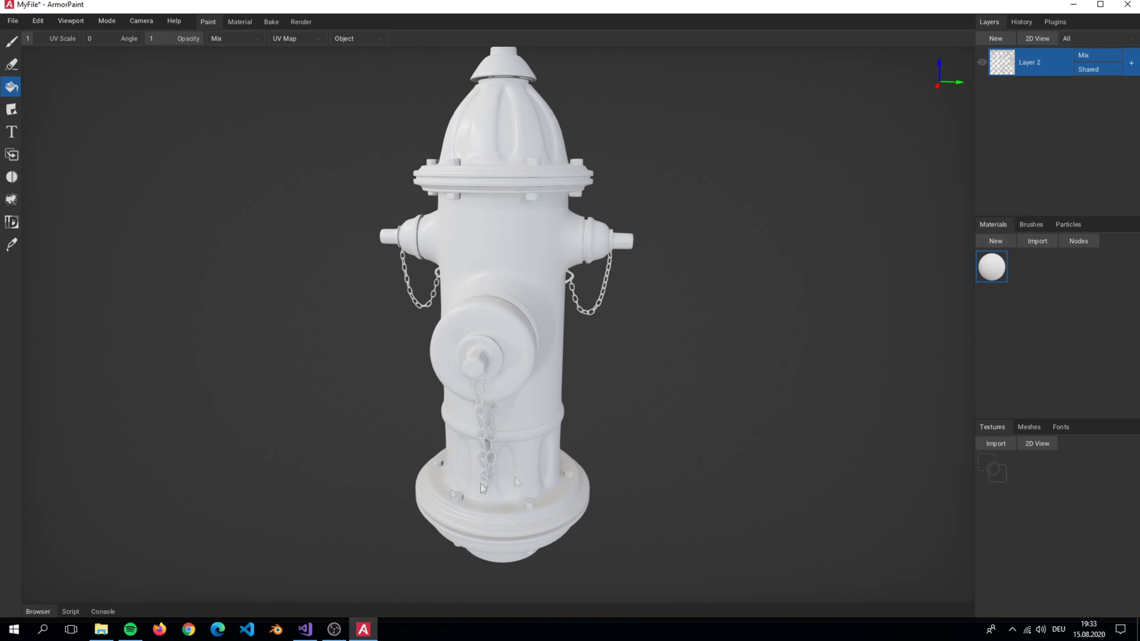
# Step: Drag the Base and Chains texture folders from the armopaint serie folder into ArmorPaint as materials
pyautogui.click(107, 588)
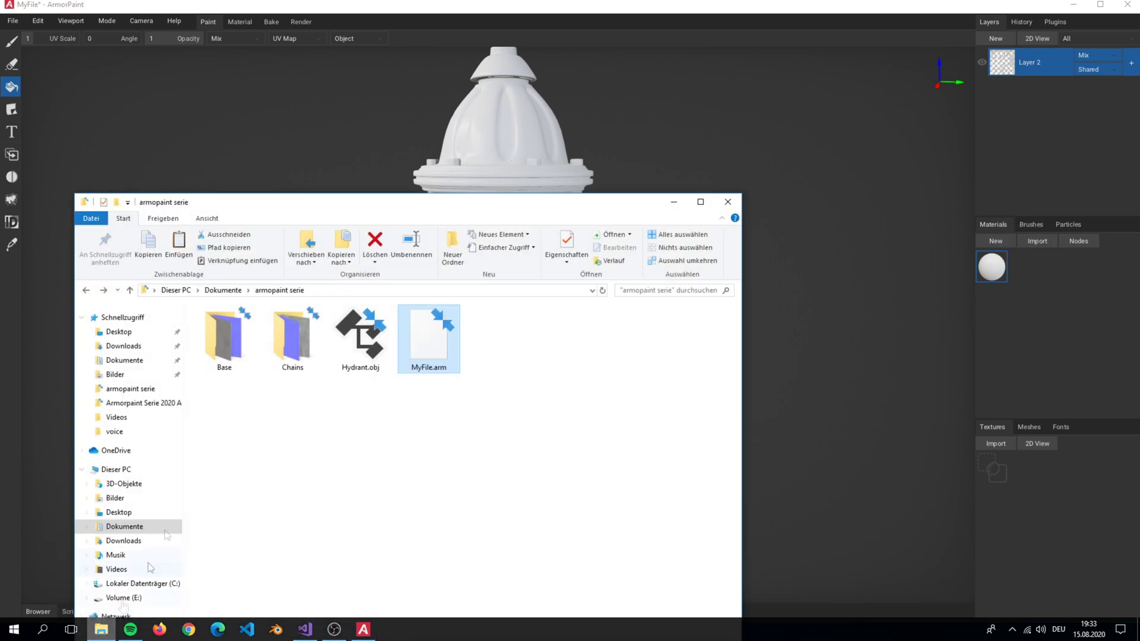
pyautogui.moveTo(353, 216); pyautogui.dragTo(437, 141)
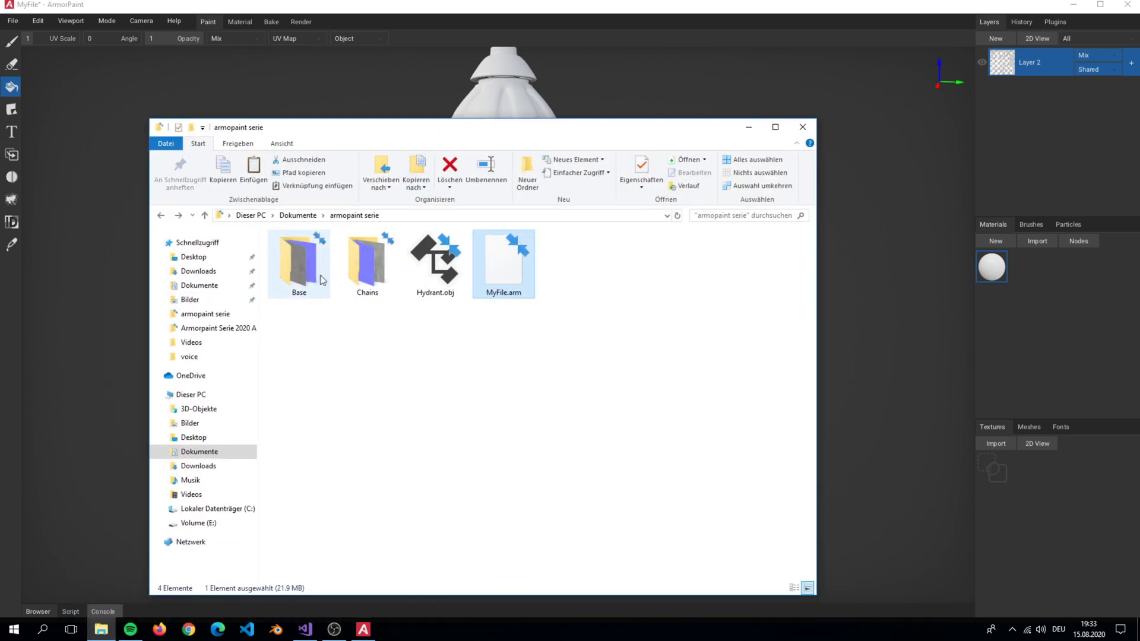
pyautogui.click(301, 264)
pyautogui.doubleClick(301, 264)
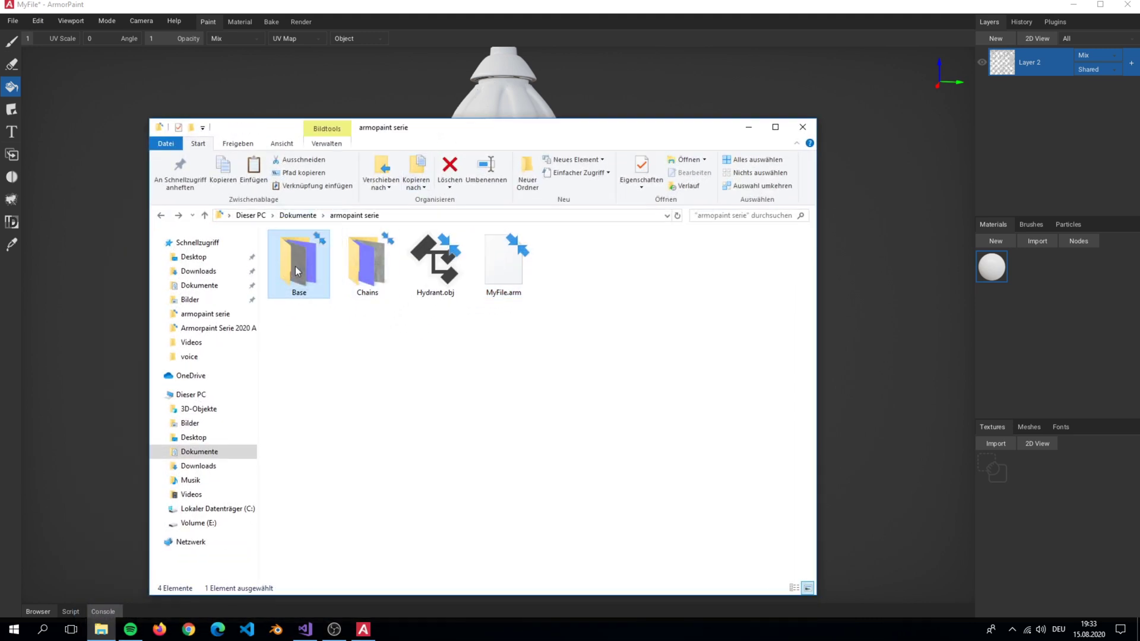
pyautogui.hotkey('alt', 'Left')
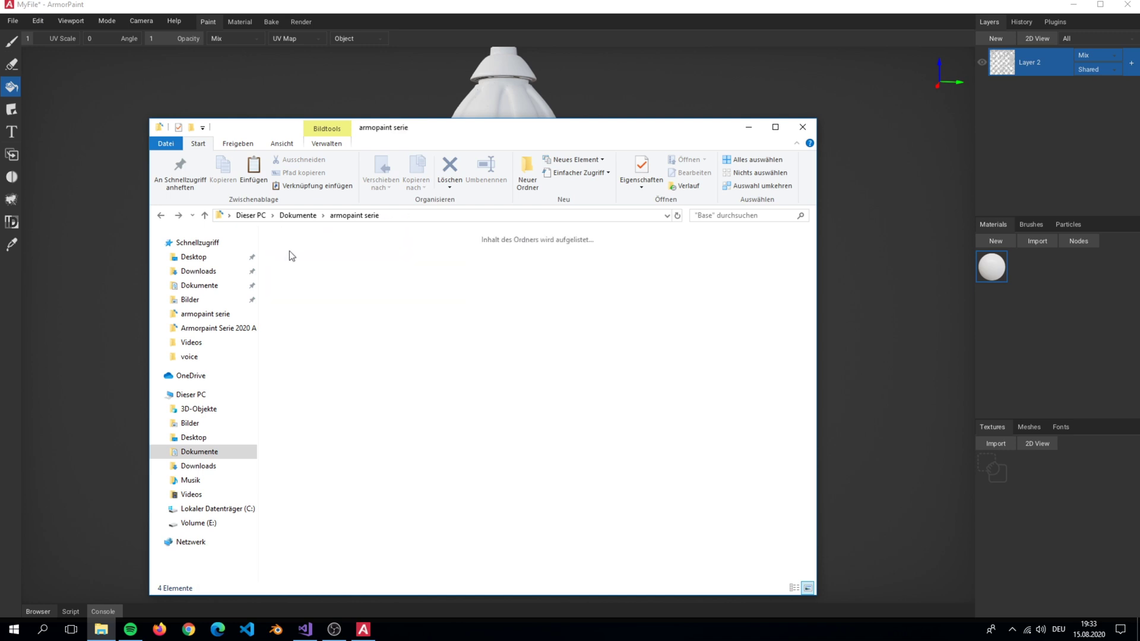
pyautogui.moveTo(290, 250); pyautogui.dragTo(998, 498)
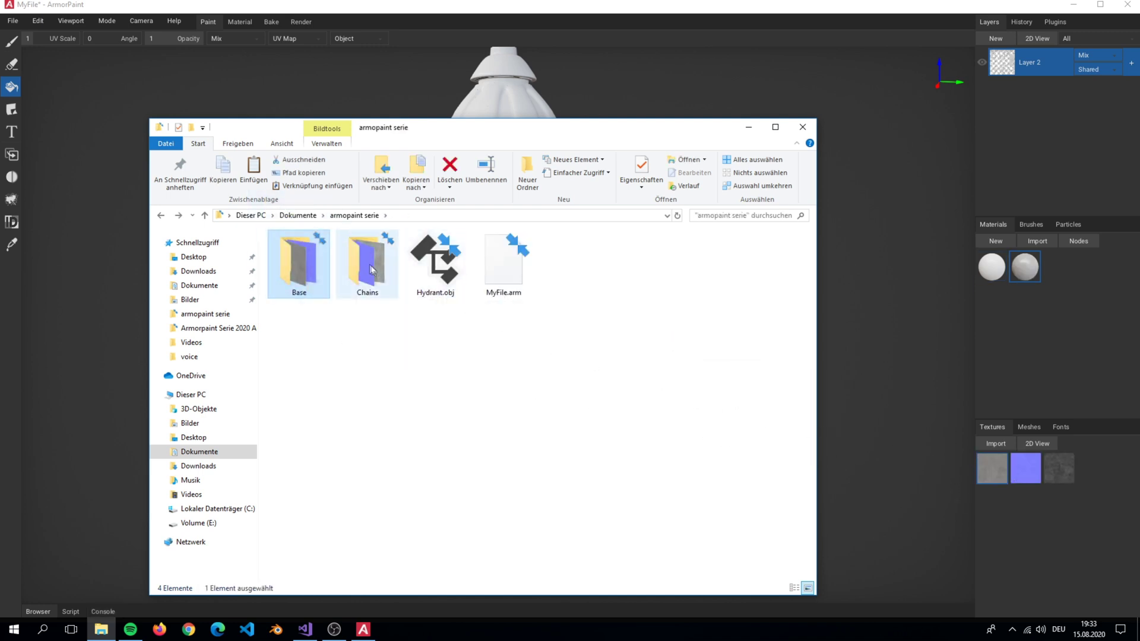
pyautogui.moveTo(367, 264); pyautogui.dragTo(861, 486)
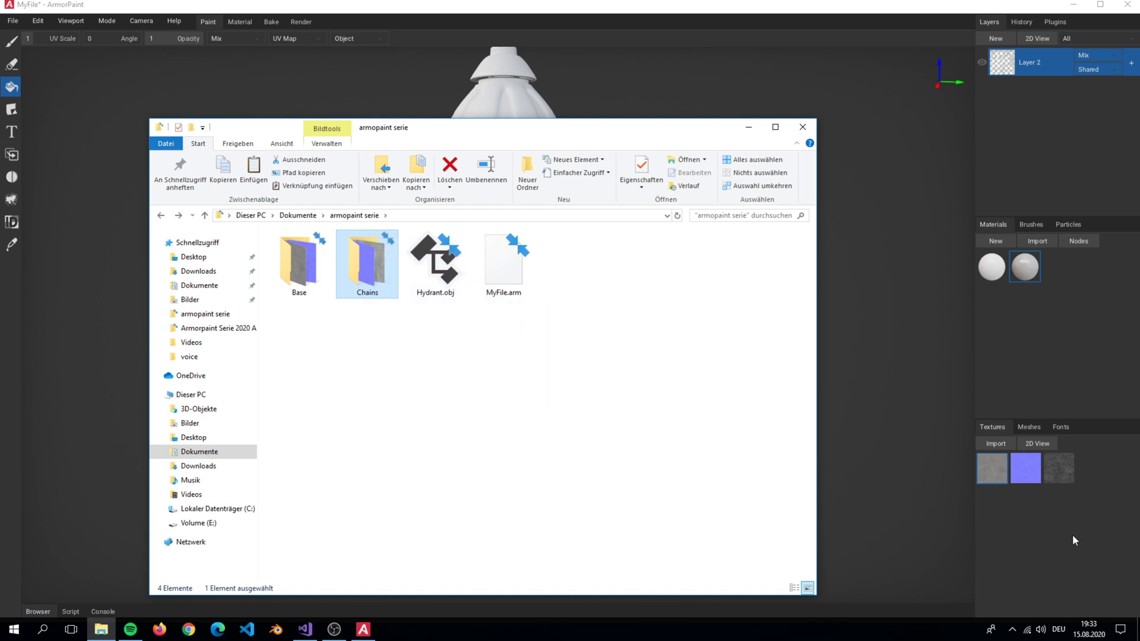
pyautogui.click(749, 127)
# Step: Test-paint the Base material on the hydrant with the brush, undoing both strokes
pyautogui.scroll(2, 595, 286)
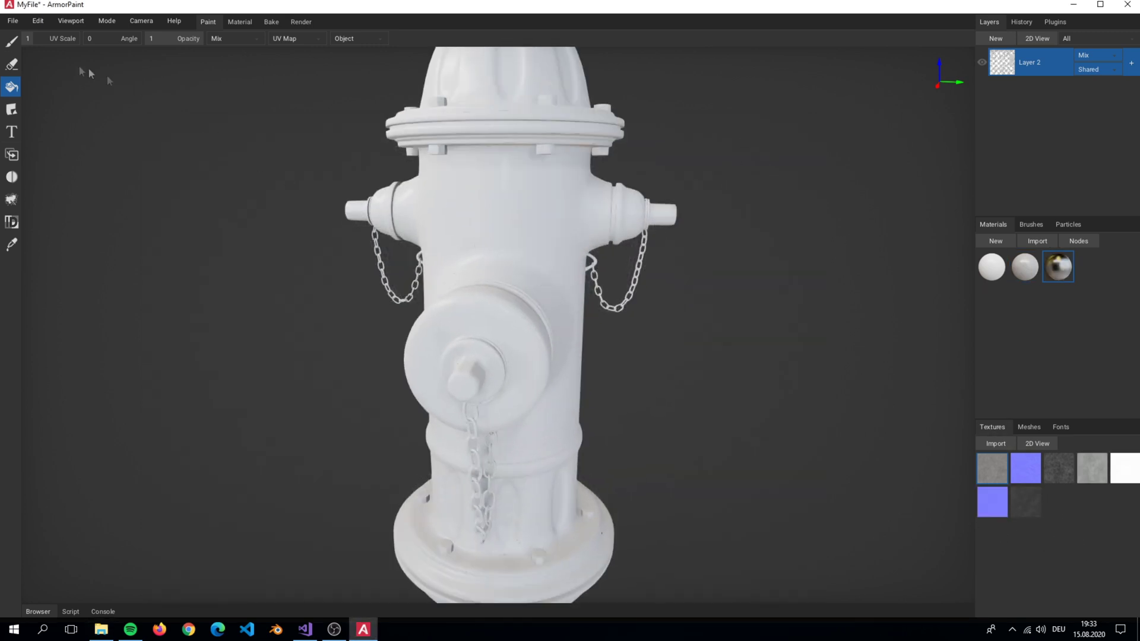
pyautogui.click(13, 41)
pyautogui.moveTo(463, 205)
pyautogui.mouseDown()
pyautogui.moveTo(526, 249)
pyautogui.moveTo(528, 344)
pyautogui.moveTo(552, 355)
pyautogui.moveTo(523, 348)
pyautogui.mouseUp()
pyautogui.moveTo(522, 347)
pyautogui.mouseDown(button='right')
pyautogui.moveTo(499, 344)
pyautogui.moveTo(612, 337)
pyautogui.mouseUp(button='right')
pyautogui.hotkey('ctrl', 'z')
pyautogui.hotkey('ctrl', 'z')
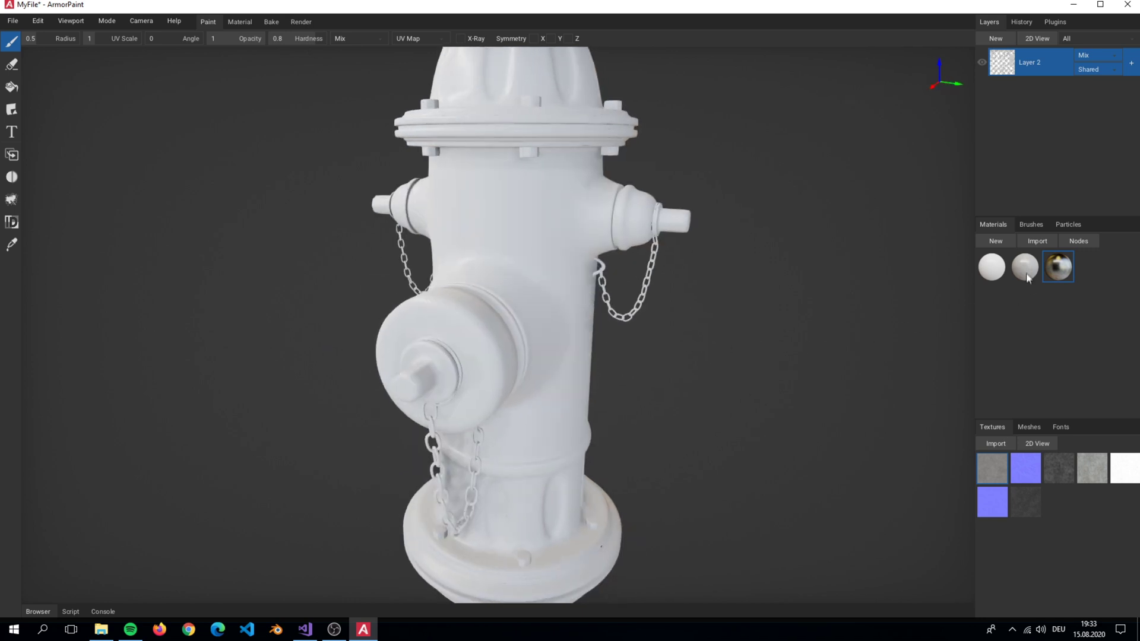
pyautogui.moveTo(553, 291)
pyautogui.mouseDown()
pyautogui.moveTo(487, 318)
pyautogui.moveTo(494, 229)
pyautogui.moveTo(497, 275)
pyautogui.mouseUp()
pyautogui.moveTo(497, 275)
pyautogui.mouseDown(button='right')
pyautogui.moveTo(540, 357)
pyautogui.moveTo(508, 331)
pyautogui.moveTo(565, 318)
pyautogui.moveTo(538, 340)
pyautogui.mouseUp(button='right')
pyautogui.hotkey('ctrl', 'z')
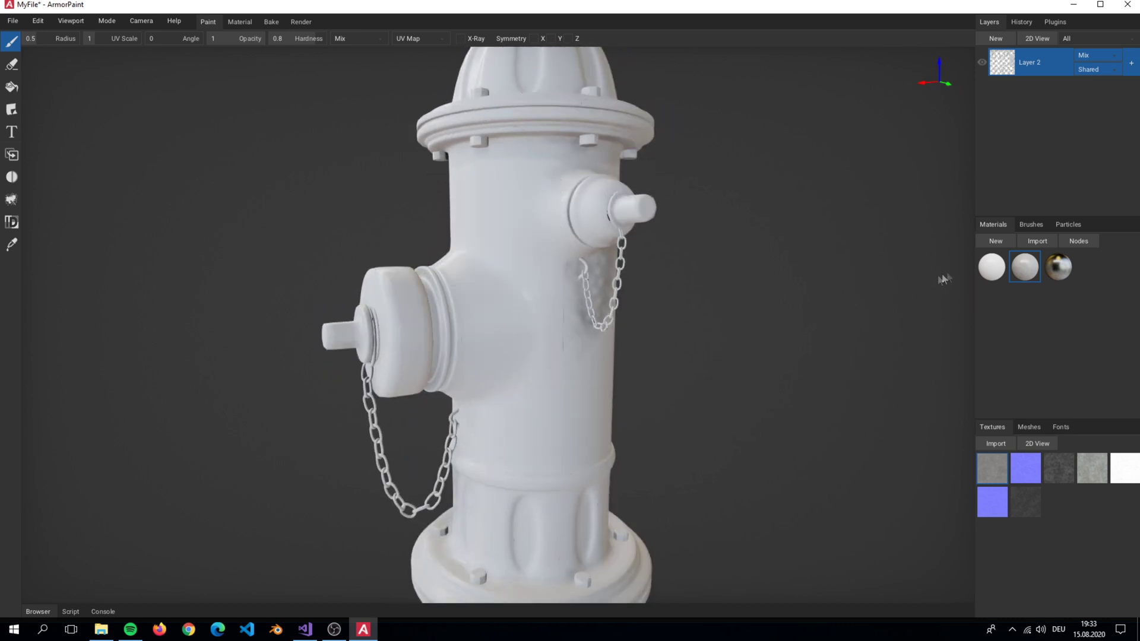
# Step: Open the Base material's node graph and delete the metal_diff.png texture node
pyautogui.click(1076, 241)
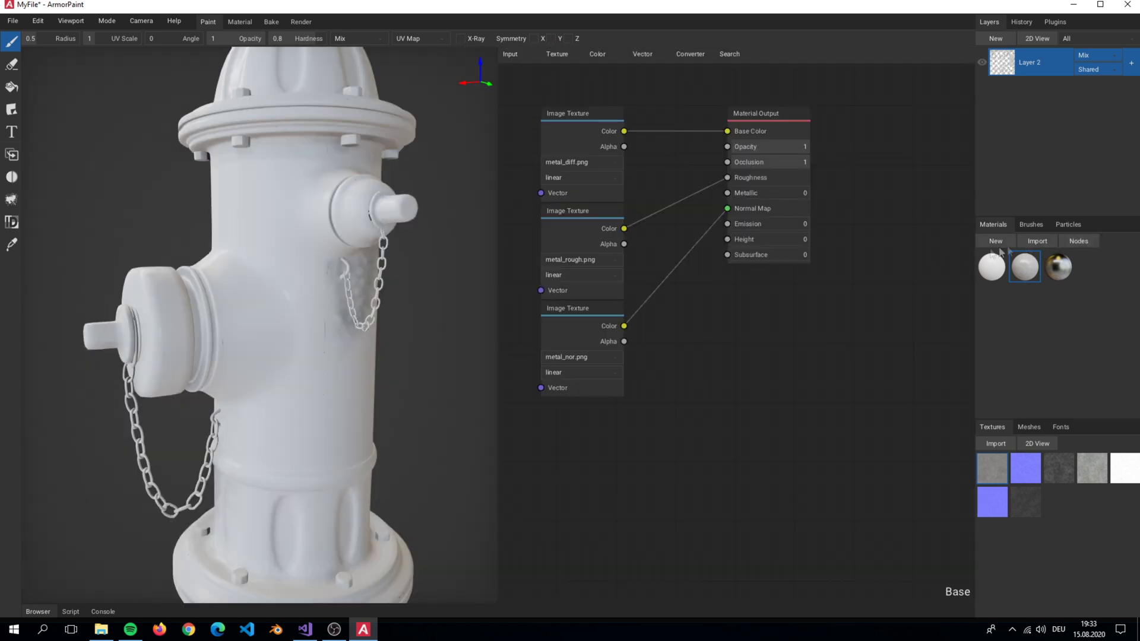
pyautogui.moveTo(696, 295); pyautogui.dragTo(820, 387, button='right')
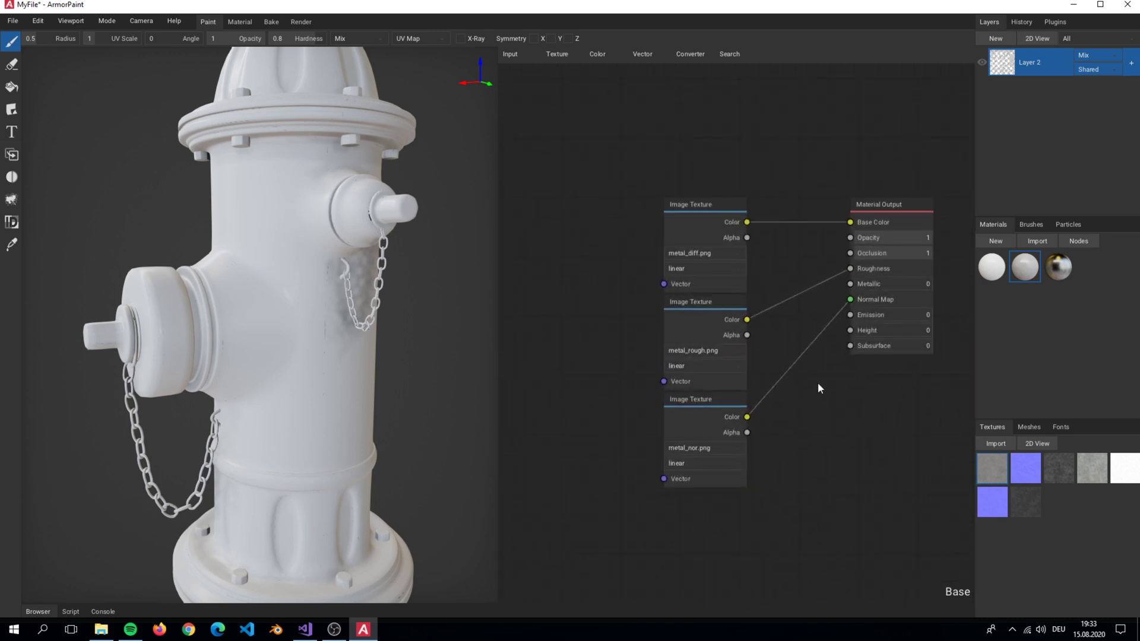
pyautogui.moveTo(229, 355); pyautogui.dragTo(271, 364, button='right')
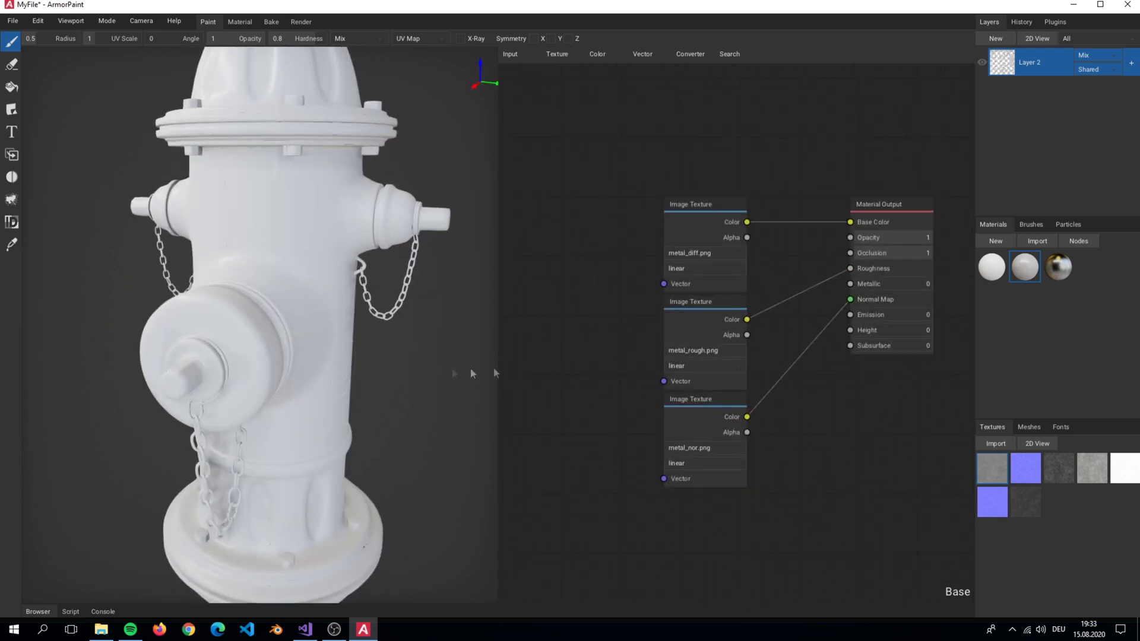
pyautogui.moveTo(774, 286); pyautogui.dragTo(764, 282, button='right')
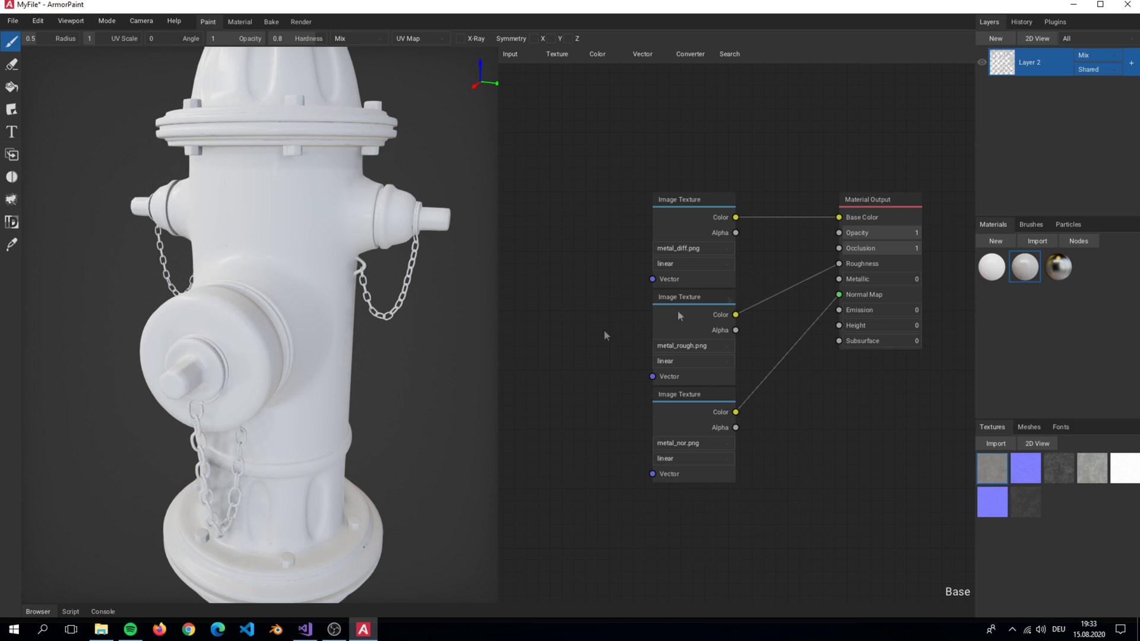
pyautogui.moveTo(318, 373); pyautogui.dragTo(294, 376, button='right')
pyautogui.moveTo(851, 221)
pyautogui.mouseDown()
pyautogui.moveTo(889, 181)
pyautogui.moveTo(857, 226)
pyautogui.mouseUp()
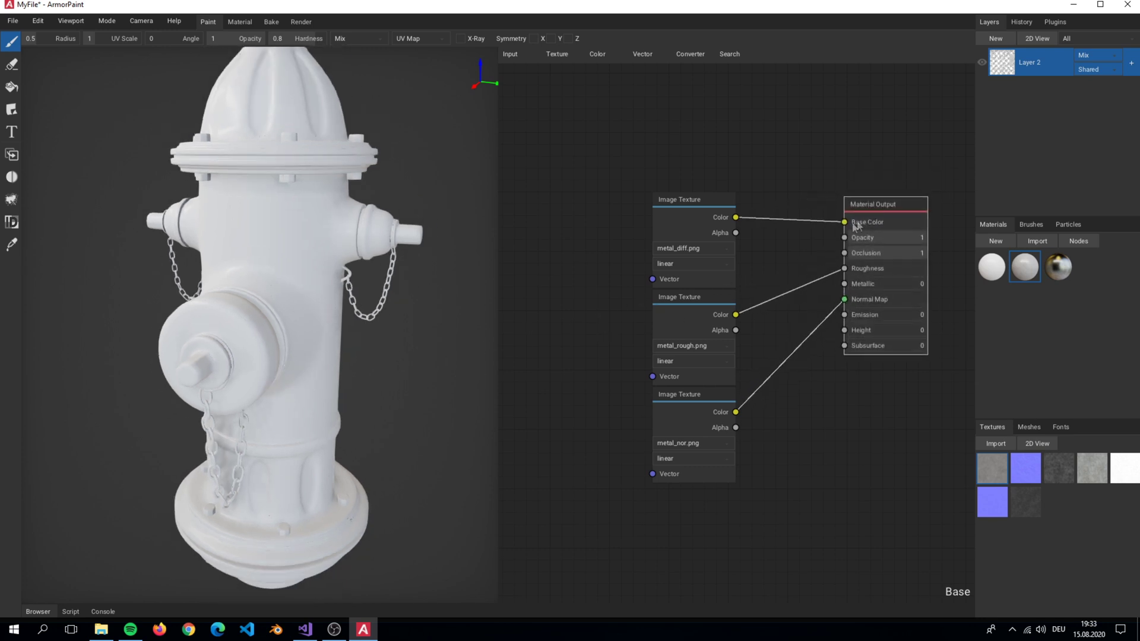
pyautogui.click(694, 202)
pyautogui.press('Delete')
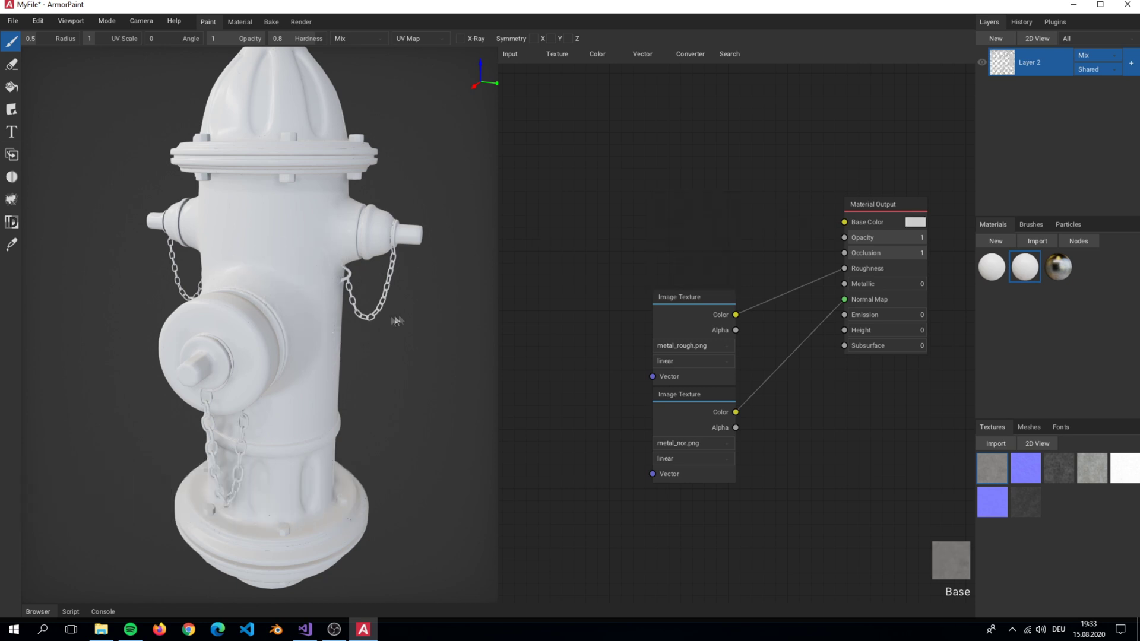
# Step: Add an RGB input node and link its Color to Base Color
pyautogui.click(522, 56)
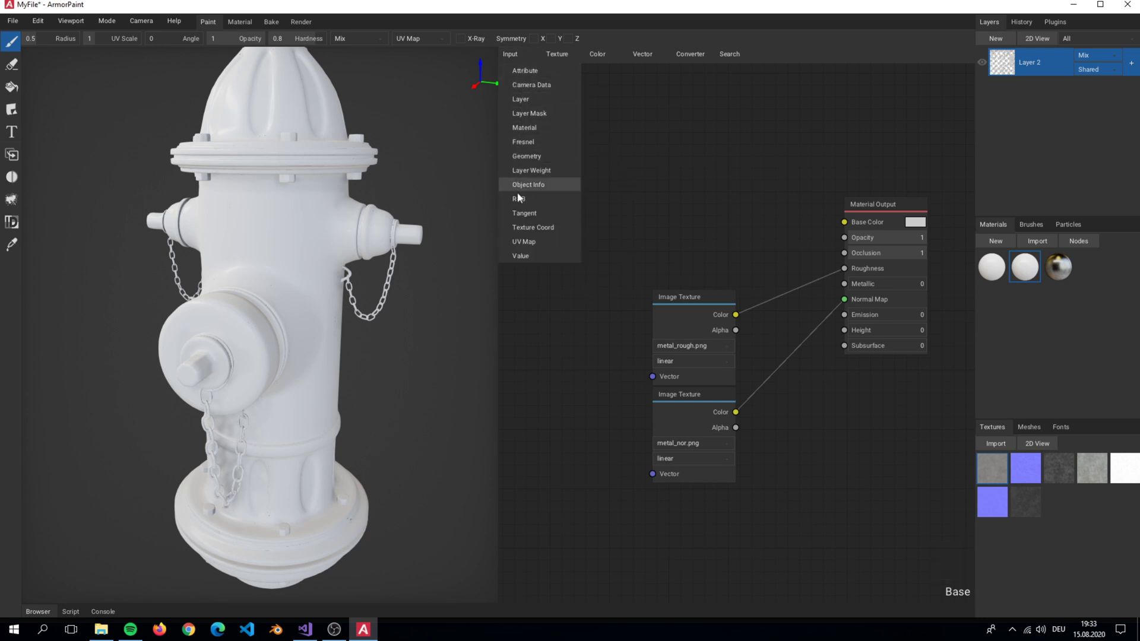
pyautogui.click(553, 198)
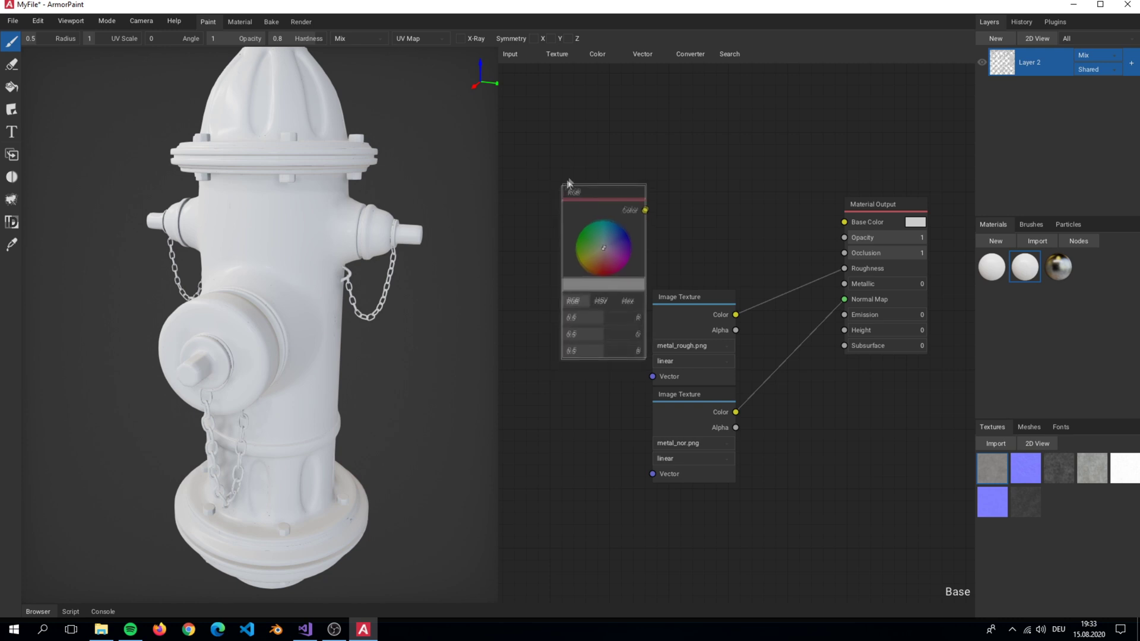
pyautogui.moveTo(569, 183); pyautogui.dragTo(651, 106)
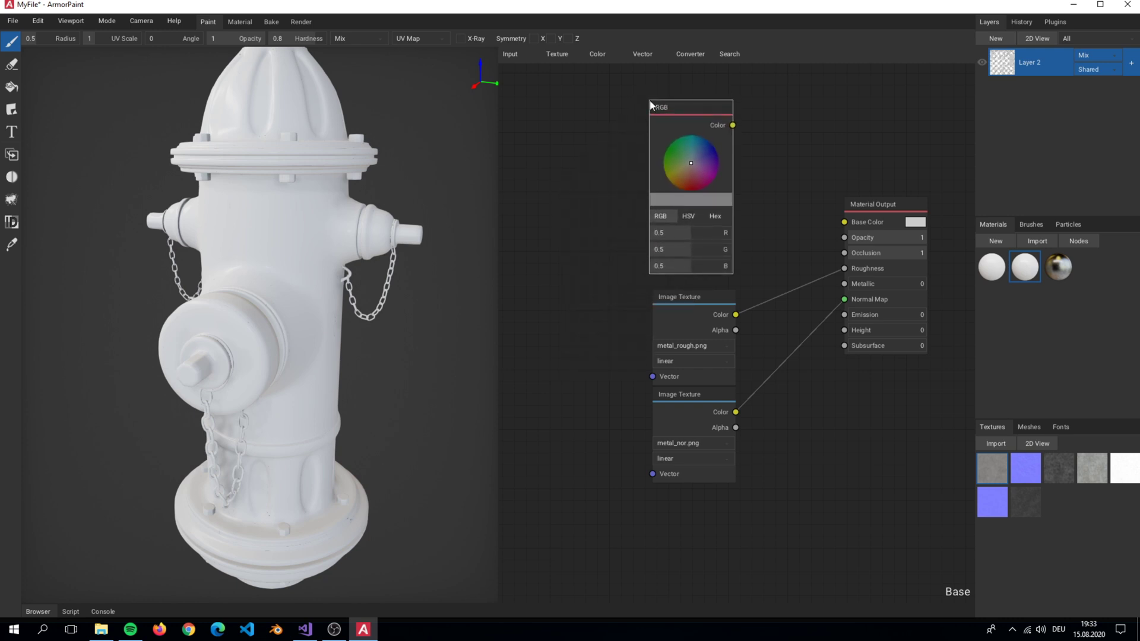
pyautogui.moveTo(734, 126); pyautogui.dragTo(842, 224)
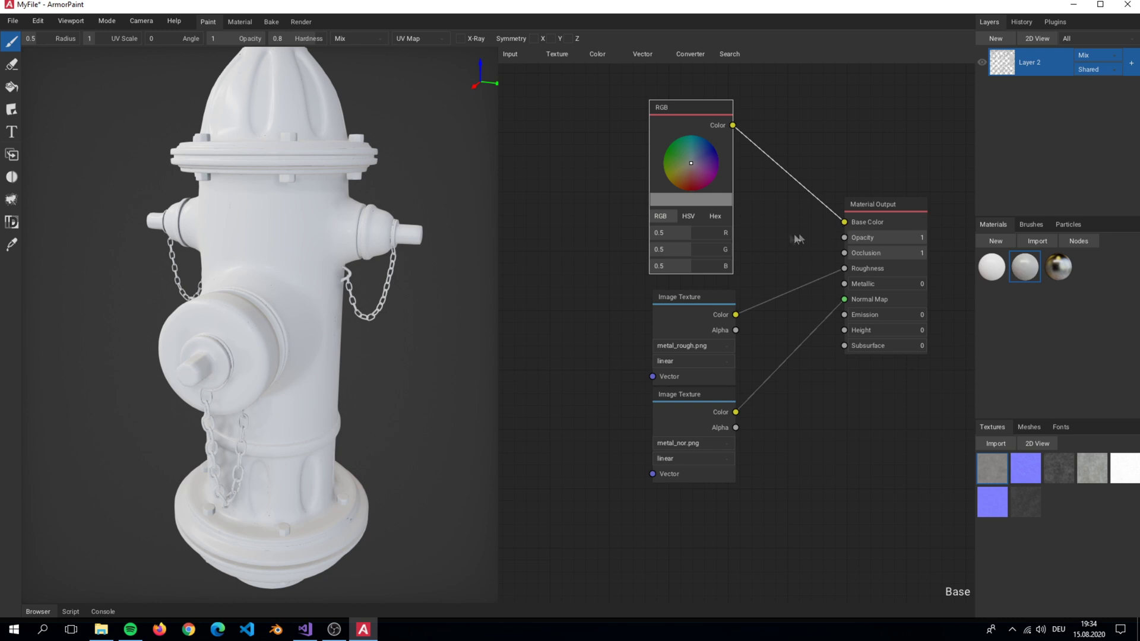
# Step: Set the RGB node to a bright red in HSV and paint a red patch on the hydrant
pyautogui.click(691, 216)
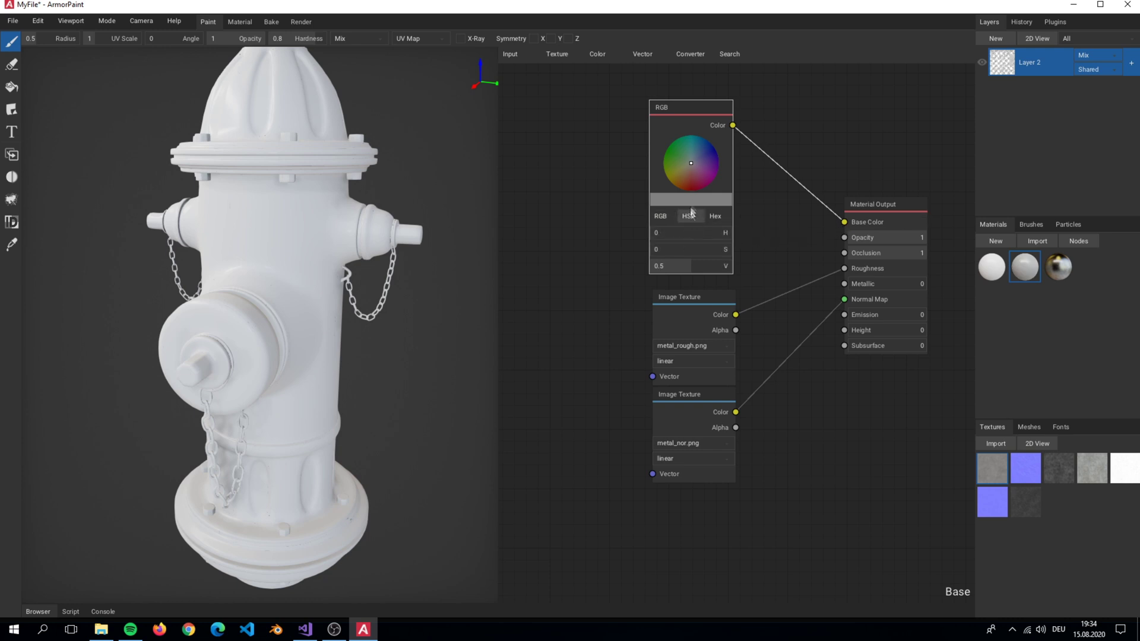
pyautogui.moveTo(692, 174); pyautogui.dragTo(693, 187)
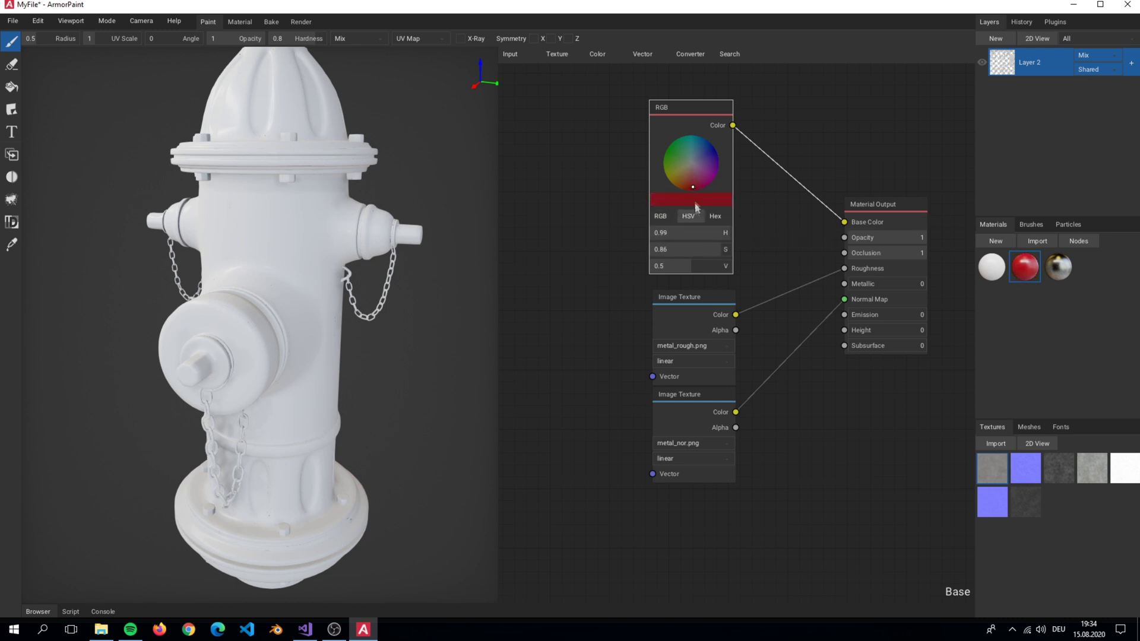
pyautogui.moveTo(692, 266); pyautogui.dragTo(714, 252)
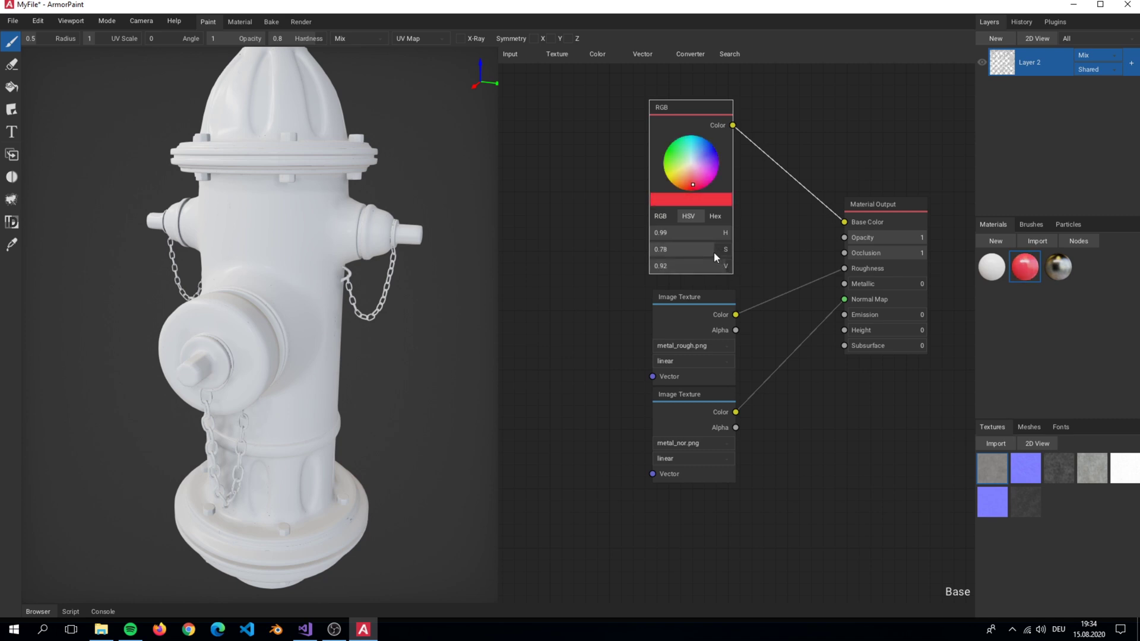
pyautogui.click(692, 187)
pyautogui.click(693, 187)
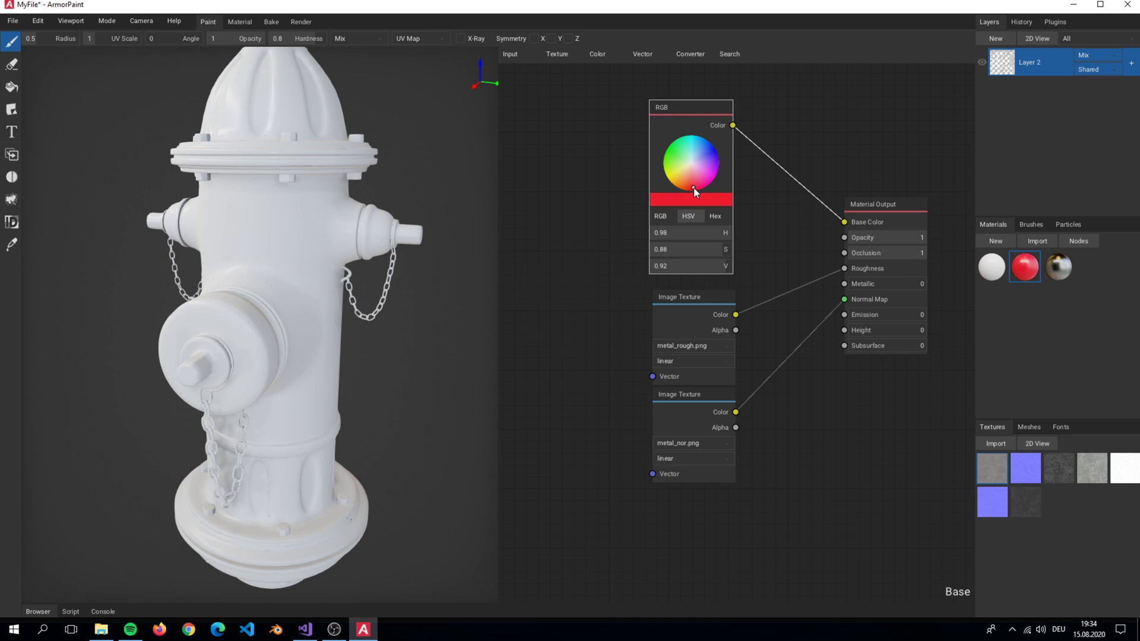
pyautogui.moveTo(231, 234)
pyautogui.mouseDown()
pyautogui.moveTo(301, 251)
pyautogui.moveTo(294, 332)
pyautogui.moveTo(300, 262)
pyautogui.moveTo(257, 299)
pyautogui.moveTo(243, 279)
pyautogui.mouseUp()
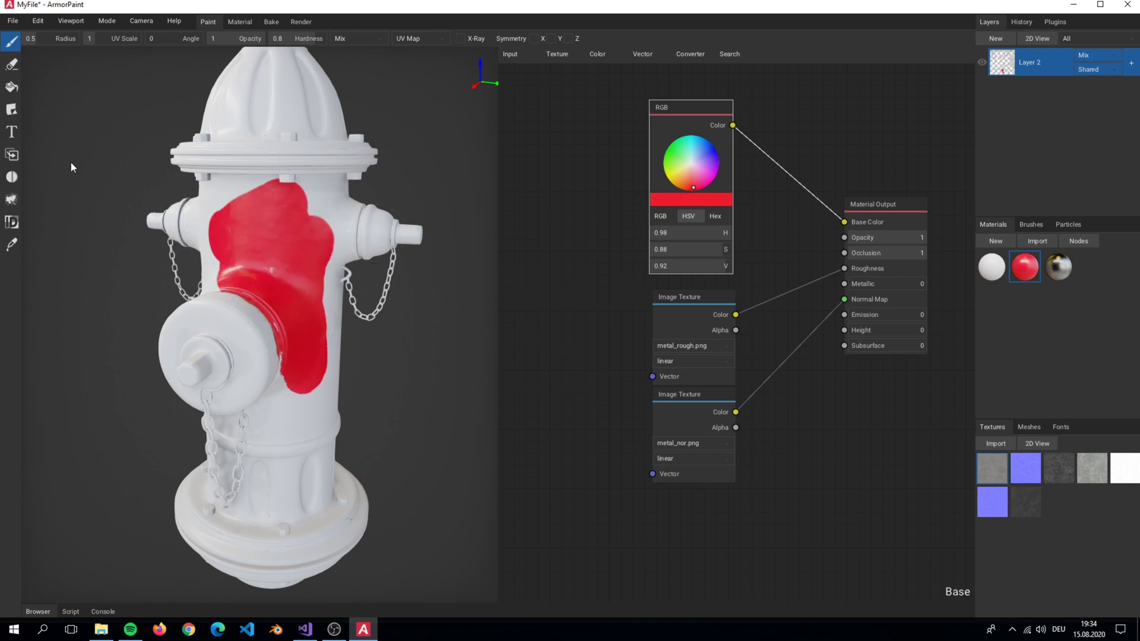
# Step: Undo the red patch and switch to the Fill tool with the layer masked to Base
pyautogui.click(12, 87)
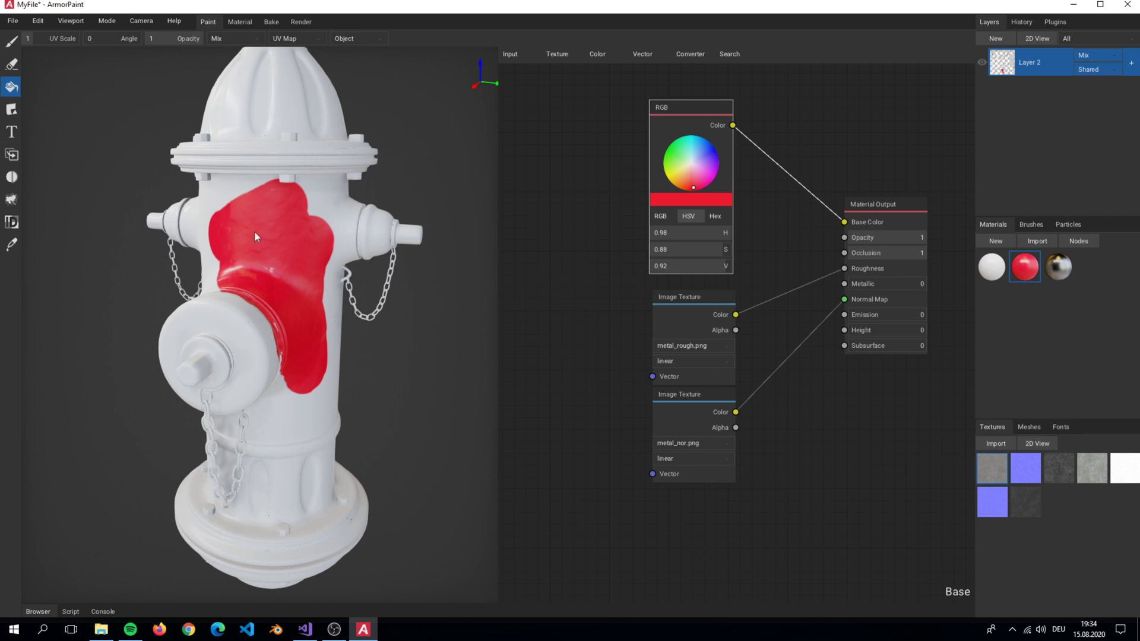
pyautogui.hotkey('ctrl', 'z')
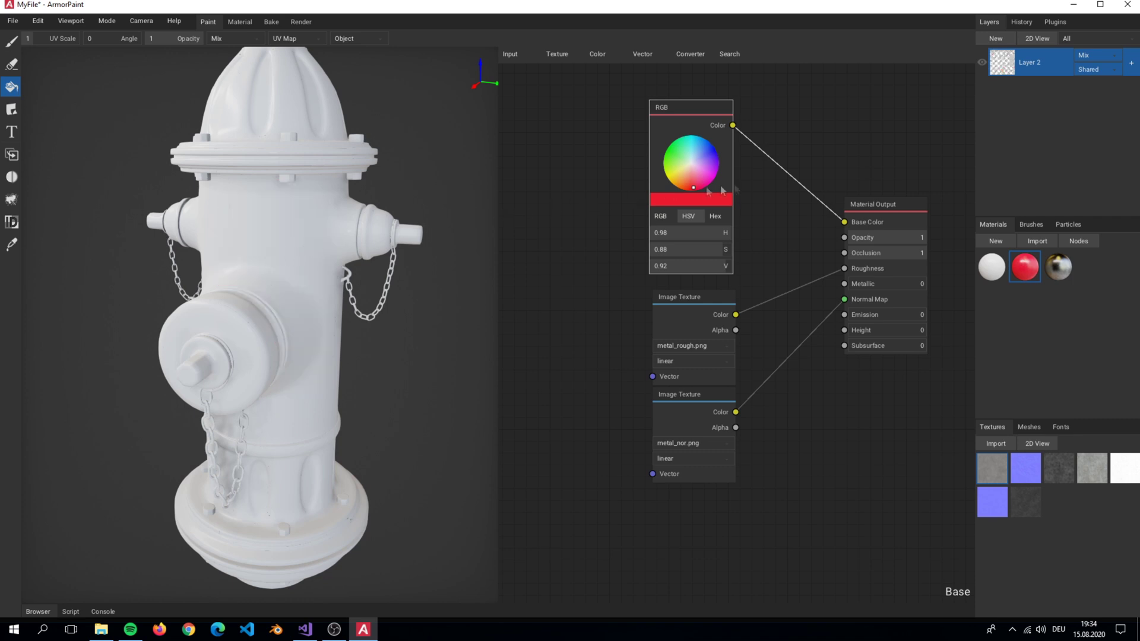
pyautogui.click(1090, 69)
pyautogui.click(1092, 100)
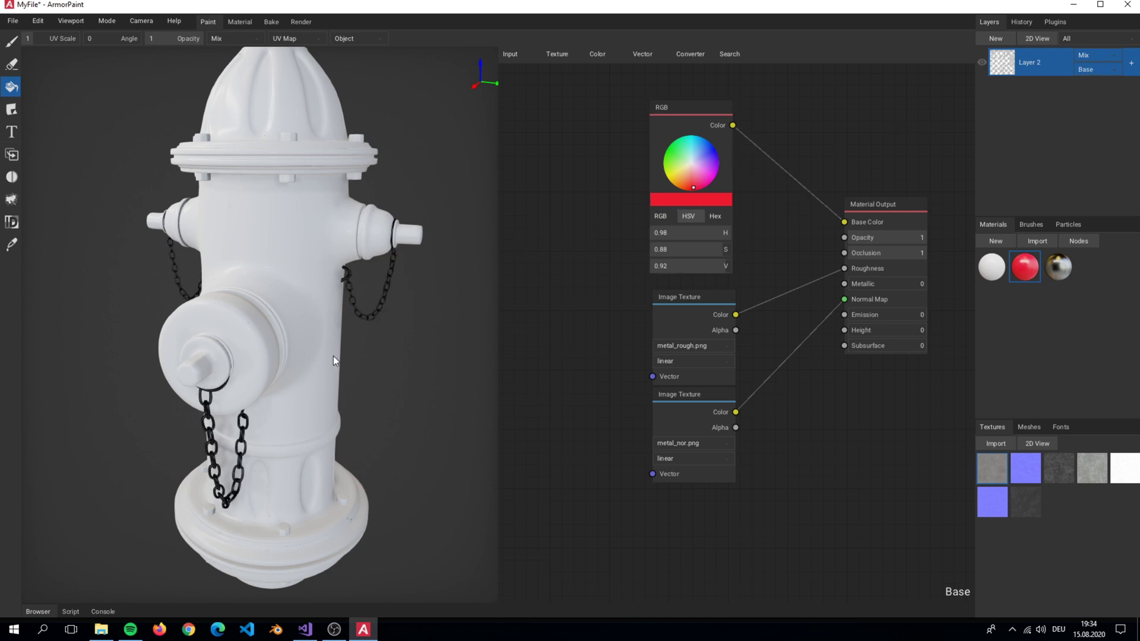
# Step: Fill the hydrant body red and inspect it from several angles
pyautogui.moveTo(334, 355); pyautogui.dragTo(312, 329, button='right')
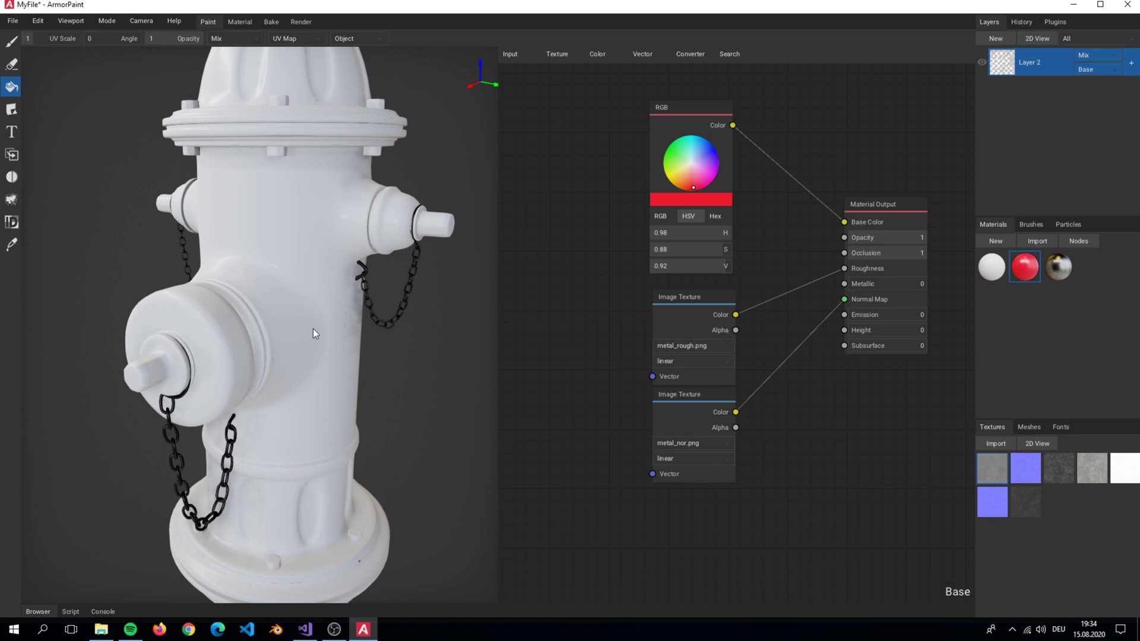
pyautogui.click(313, 329)
pyautogui.scroll(-5, 311, 329)
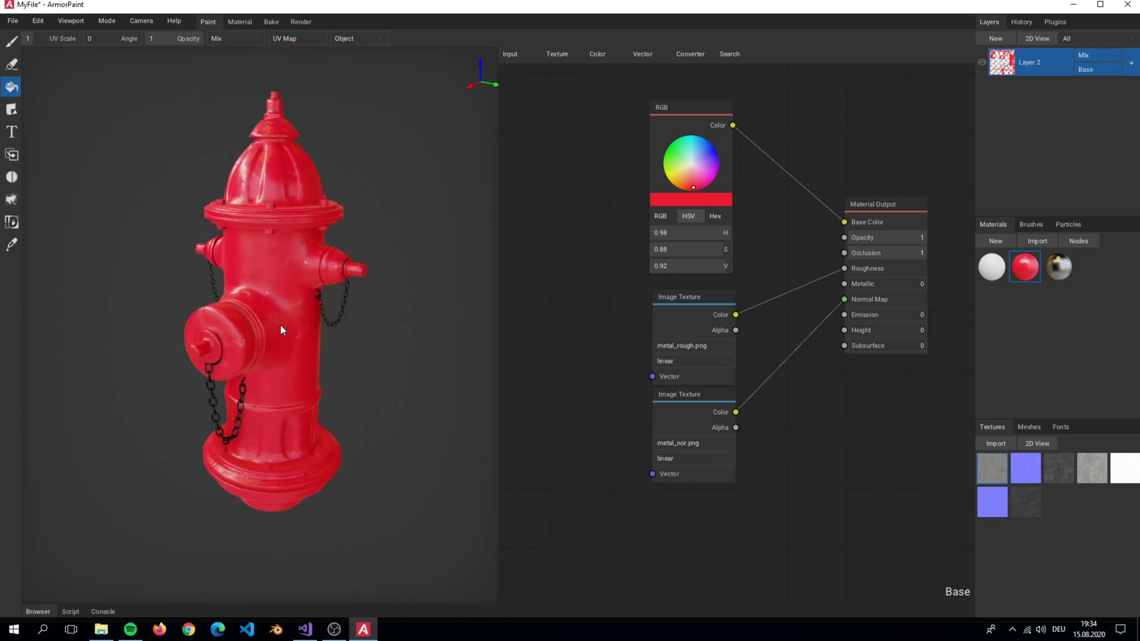
pyautogui.scroll(6, 280, 325)
pyautogui.moveTo(279, 325); pyautogui.dragTo(153, 304, button='right')
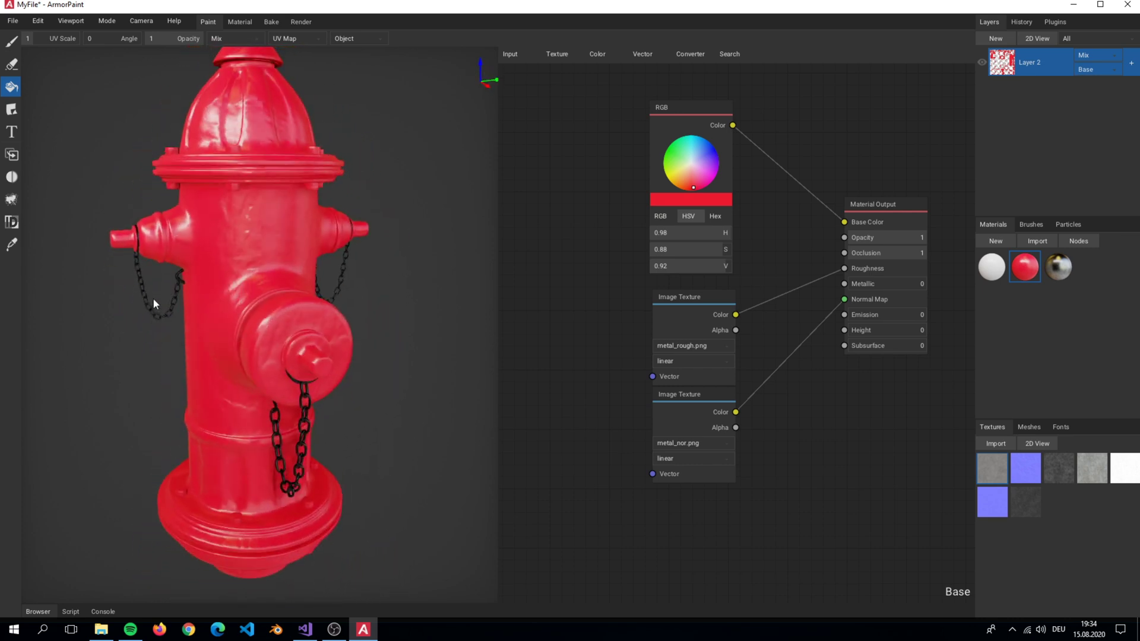
pyautogui.scroll(3, 266, 294)
pyautogui.scroll(-3, 266, 293)
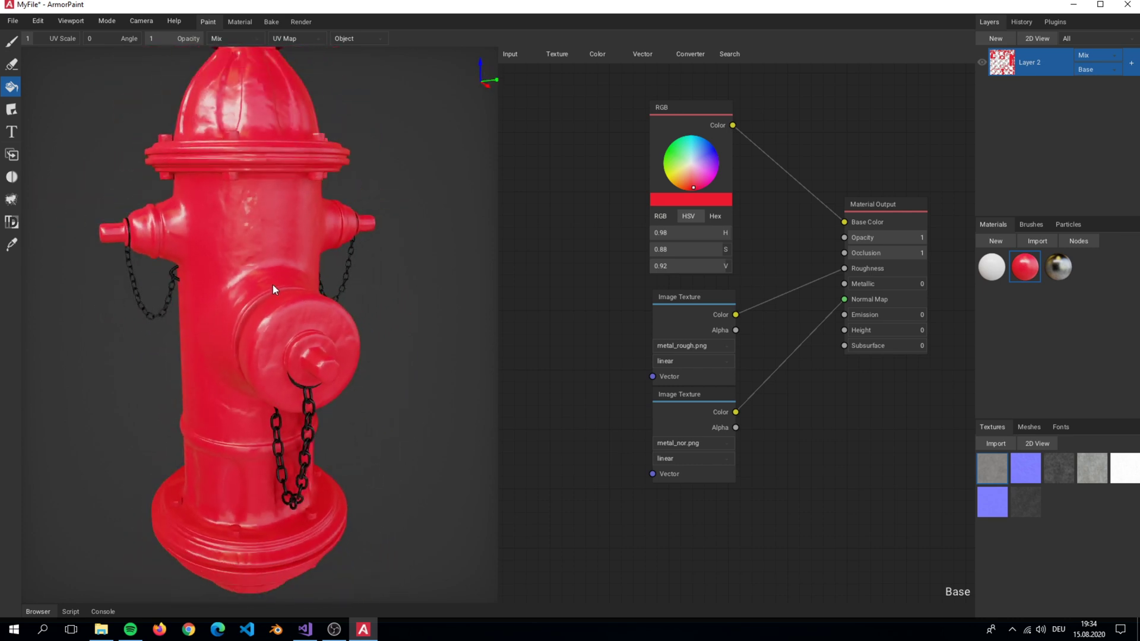
pyautogui.scroll(2, 273, 289)
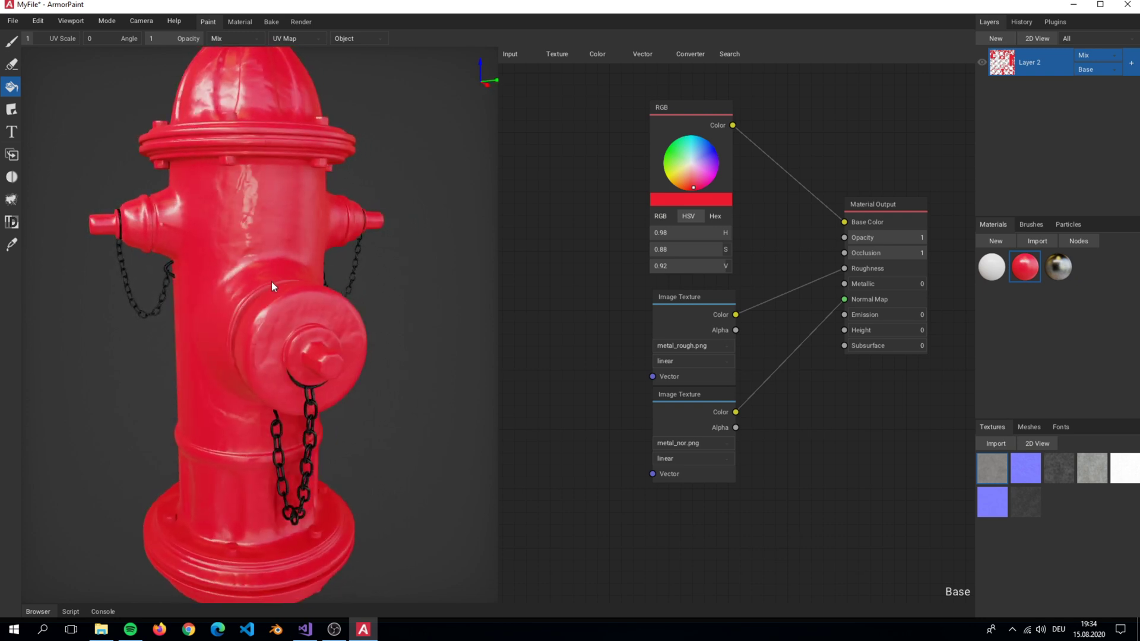
pyautogui.scroll(-1, 272, 283)
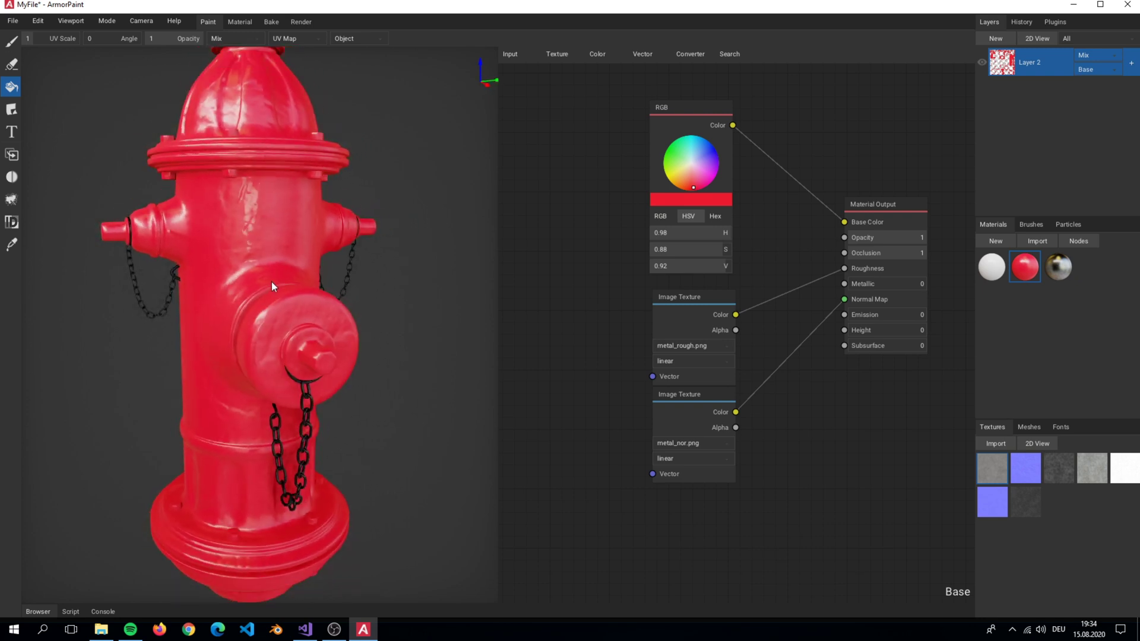
pyautogui.moveTo(272, 287); pyautogui.dragTo(321, 289, button='right')
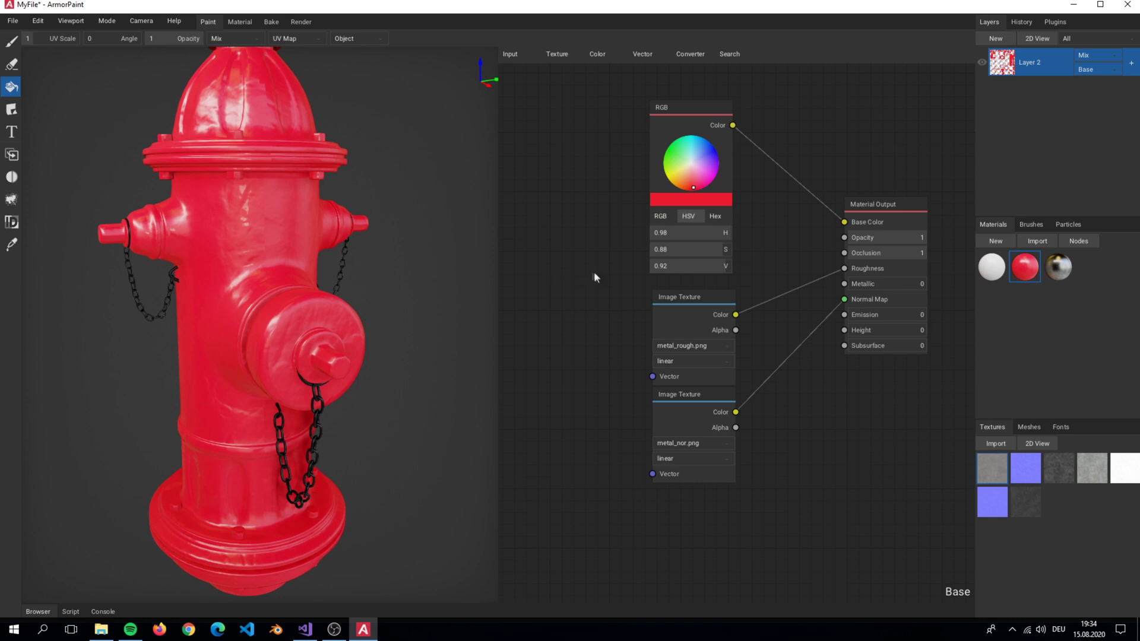
# Step: Add a Vector Mapping node and feed it into the metal_rough texture
pyautogui.moveTo(594, 277); pyautogui.dragTo(678, 278, button='right')
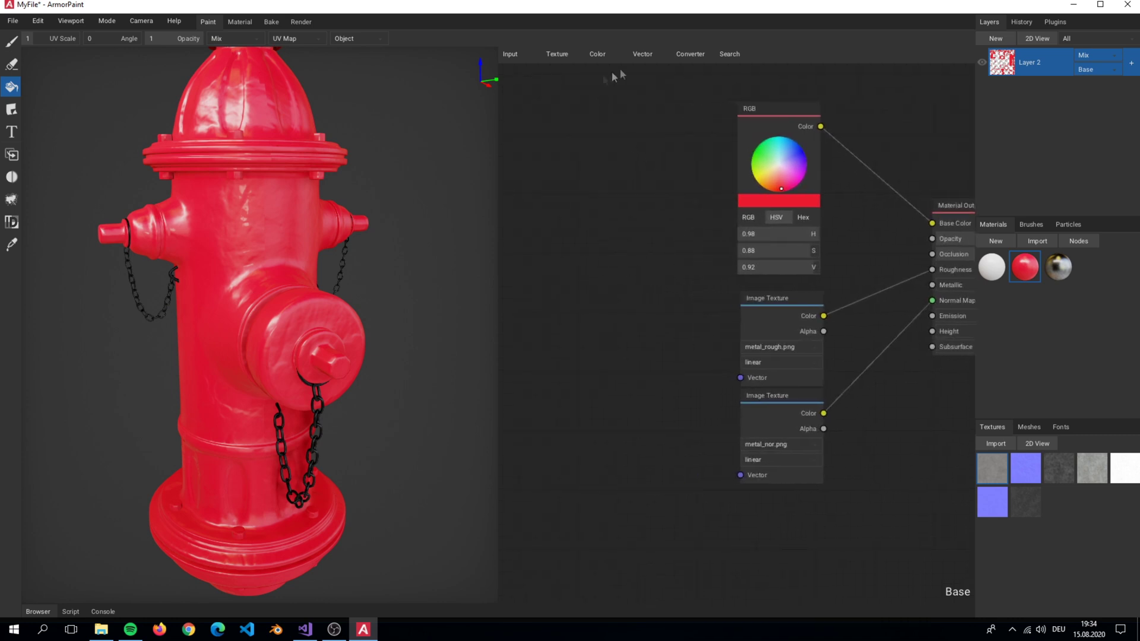
pyautogui.click(642, 54)
pyautogui.click(651, 81)
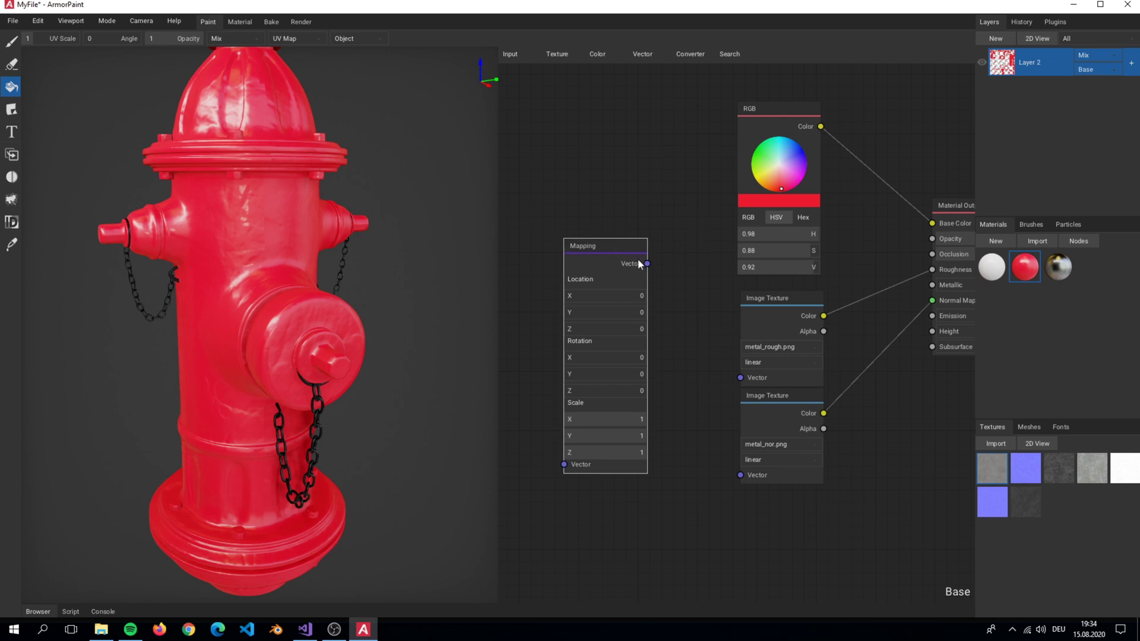
pyautogui.moveTo(648, 264); pyautogui.dragTo(741, 378)
# Step: Link Mapping to the metal_nor texture and add a Texture Coord node beside Mapping
pyautogui.moveTo(647, 263); pyautogui.dragTo(741, 475)
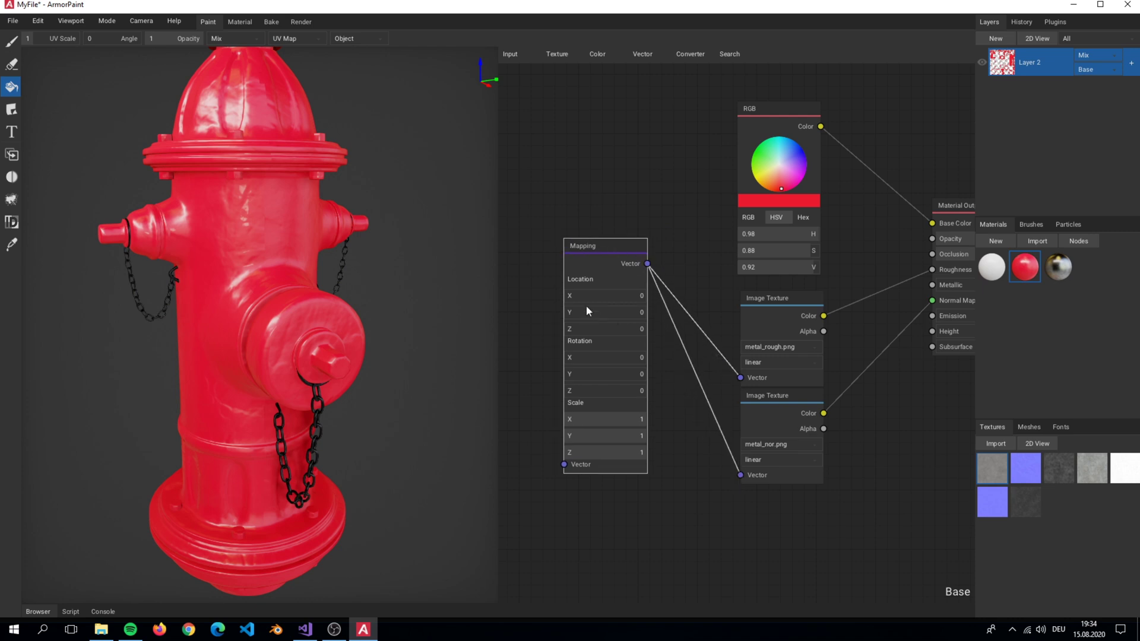
pyautogui.moveTo(586, 305); pyautogui.dragTo(749, 291, button='middle')
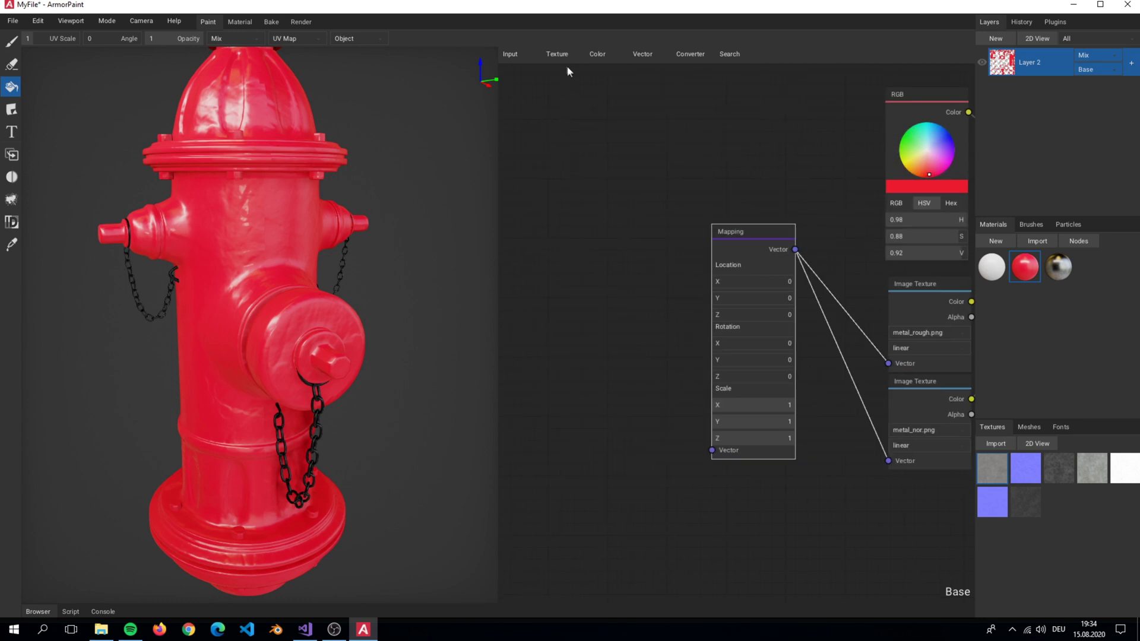
pyautogui.click(726, 53)
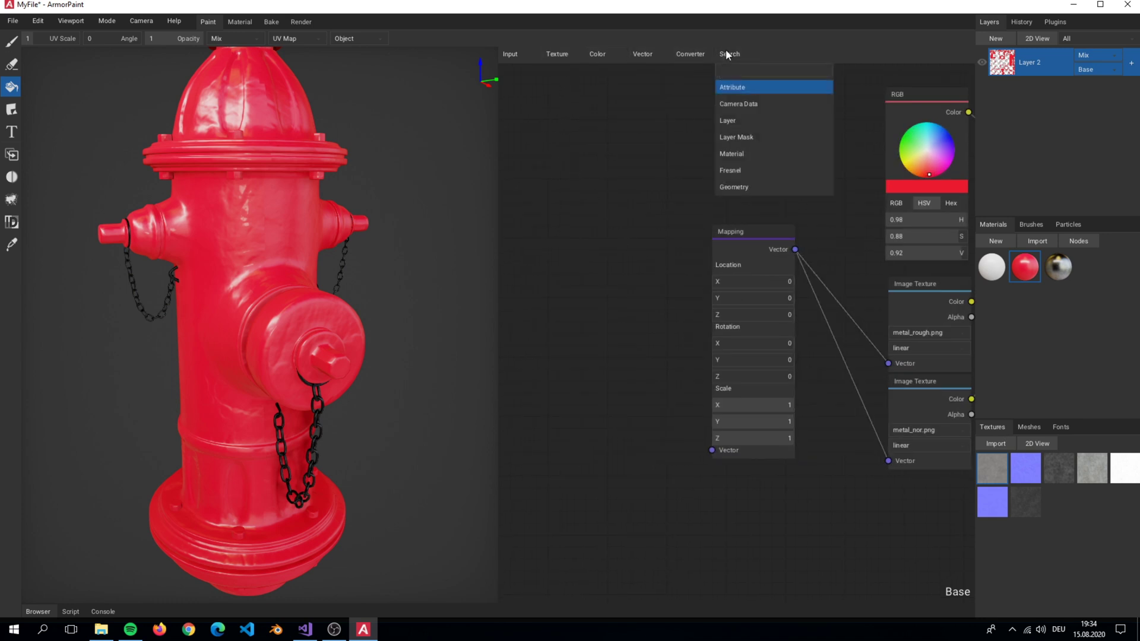
pyautogui.write('coord')
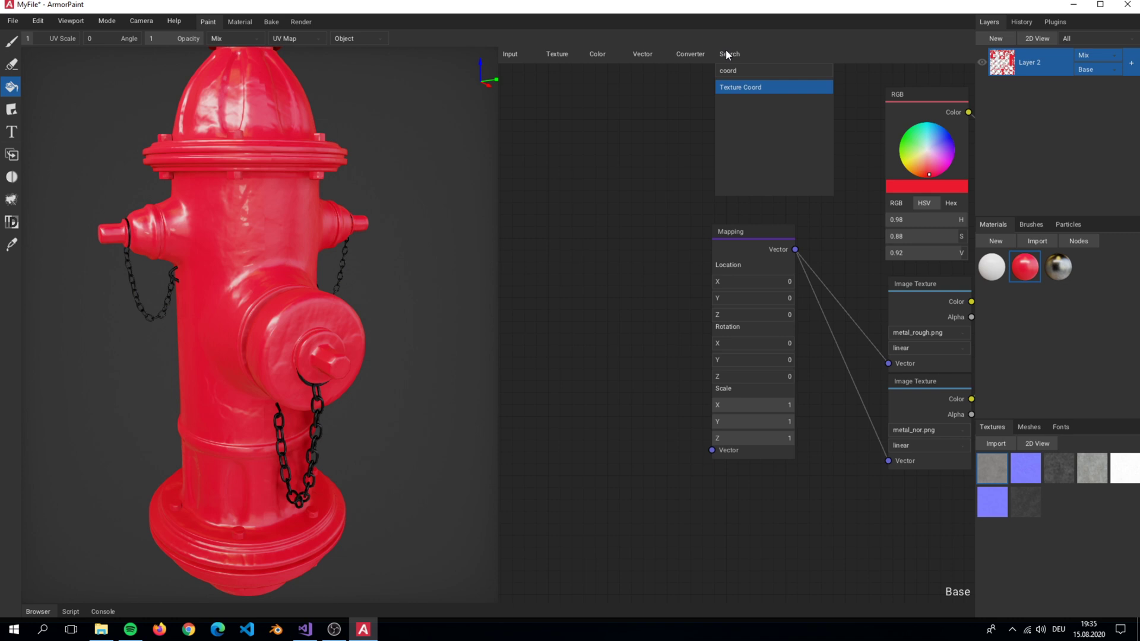
pyautogui.press('Return')
pyautogui.moveTo(727, 54); pyautogui.dragTo(717, 452)
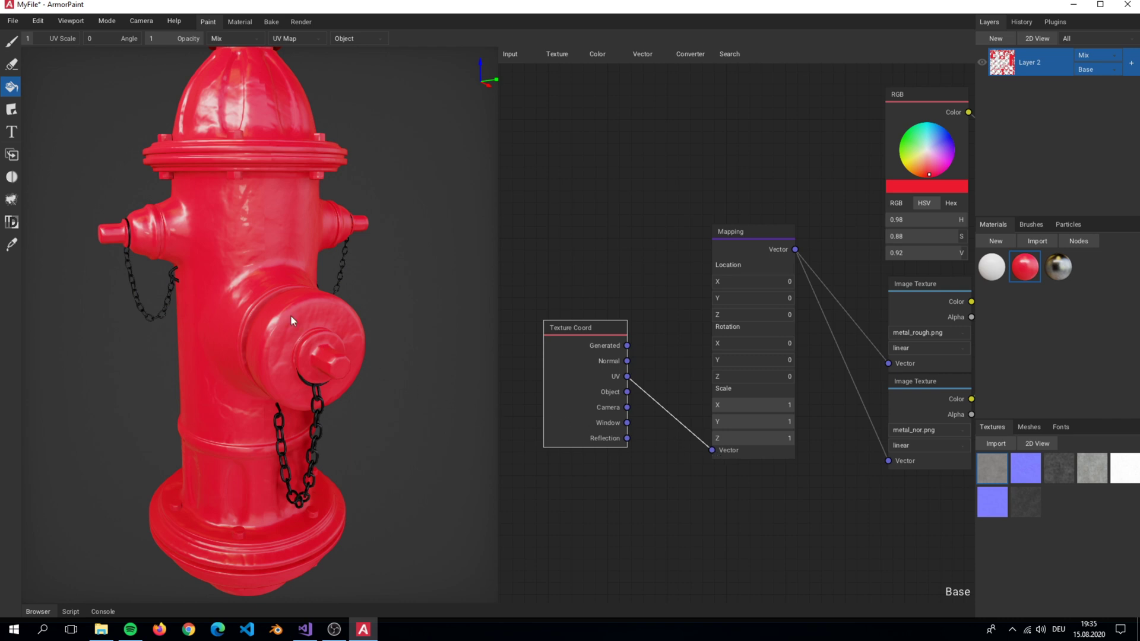
# Step: Set Mapping scale to 3, 3, 0.68 and Z rotation to 268.7, then check the tiling
pyautogui.scroll(3, 273, 297)
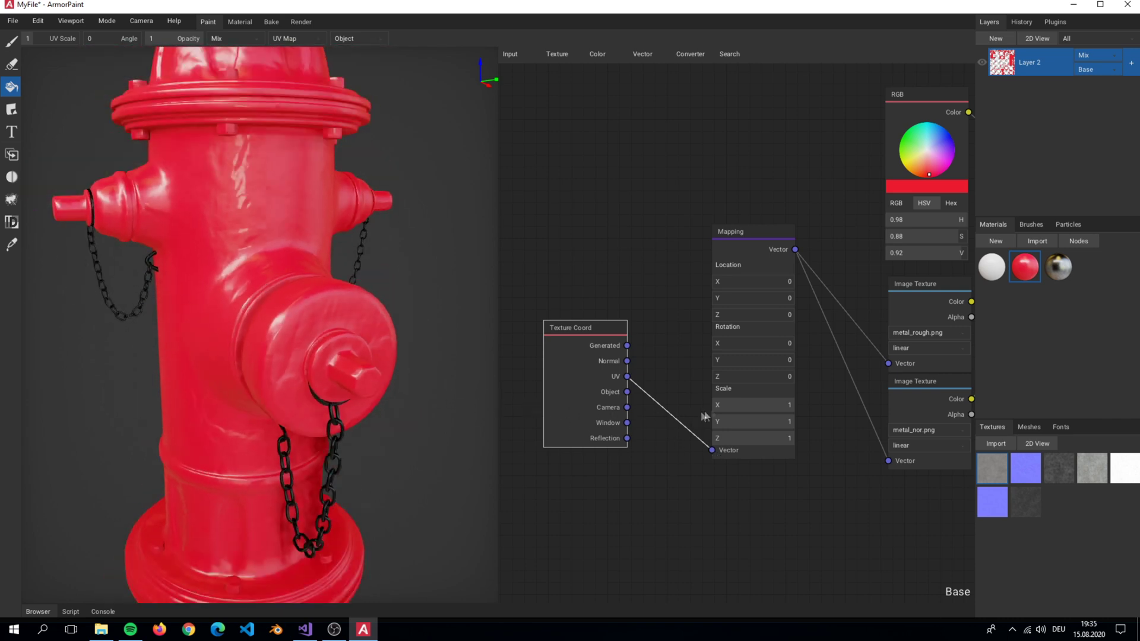
pyautogui.click(753, 405)
pyautogui.click(768, 438)
pyautogui.click(780, 421)
pyautogui.click(773, 376)
pyautogui.click(780, 422)
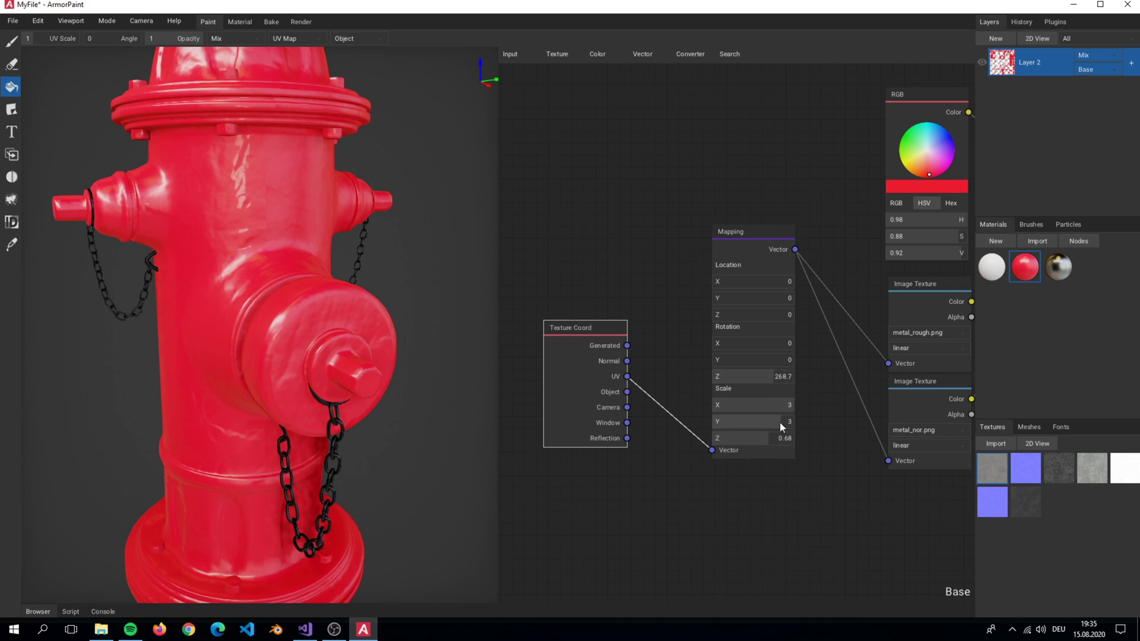
pyautogui.moveTo(294, 308); pyautogui.dragTo(316, 327, button='right')
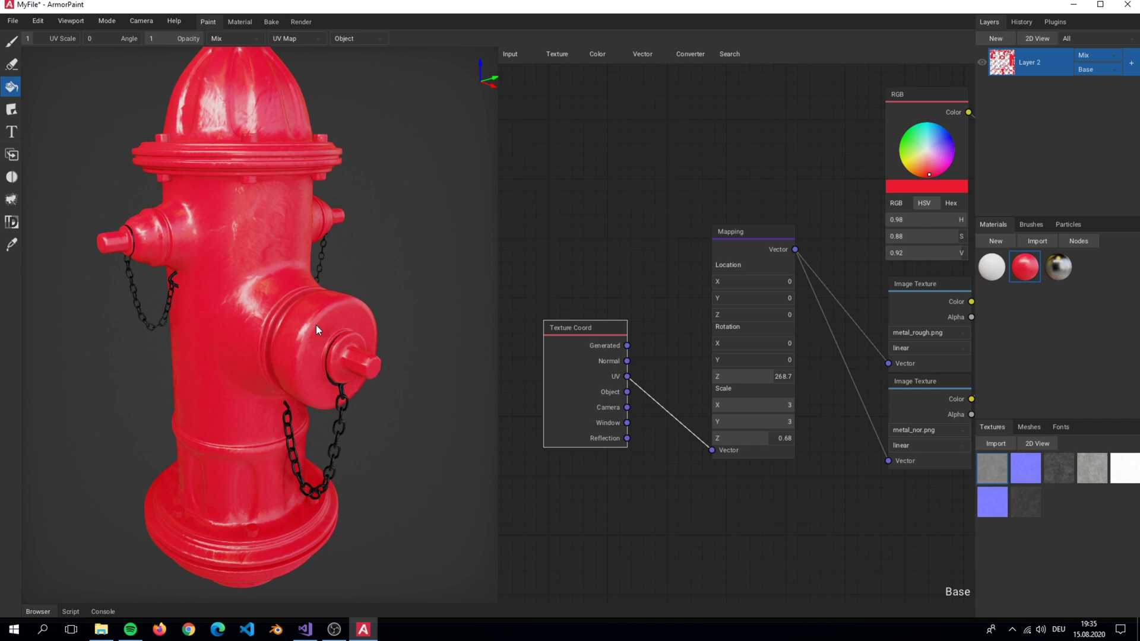
pyautogui.moveTo(318, 316); pyautogui.dragTo(360, 276, button='right')
# Step: Select the Chains material and test a brush stroke on the hydrant, then undo it
pyautogui.click(1059, 269)
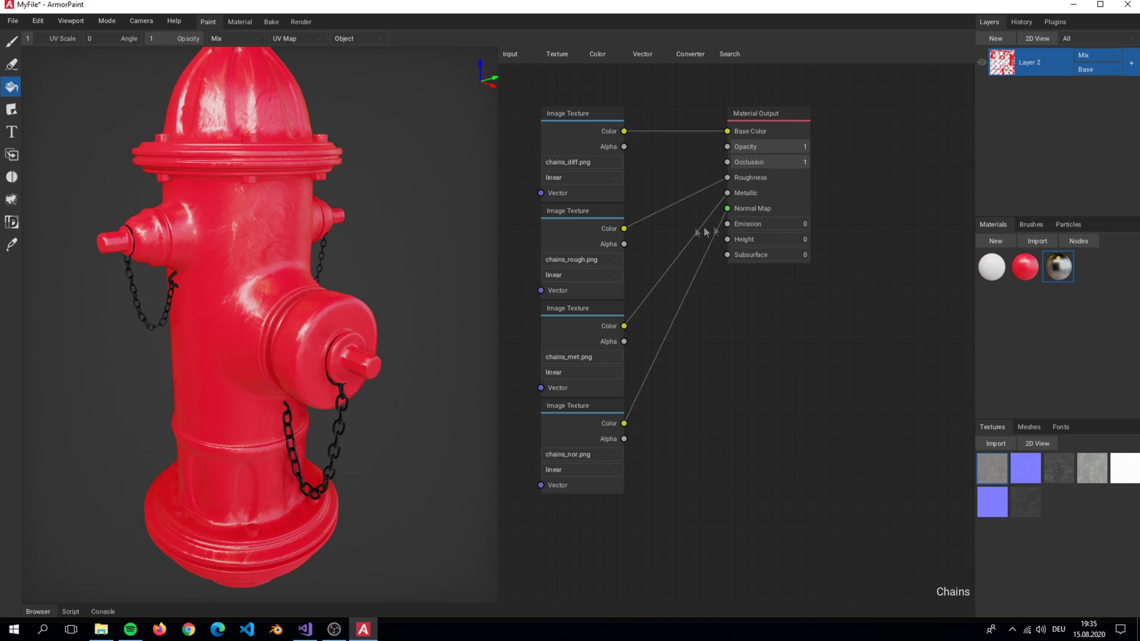
pyautogui.moveTo(708, 234); pyautogui.dragTo(752, 303, button='right')
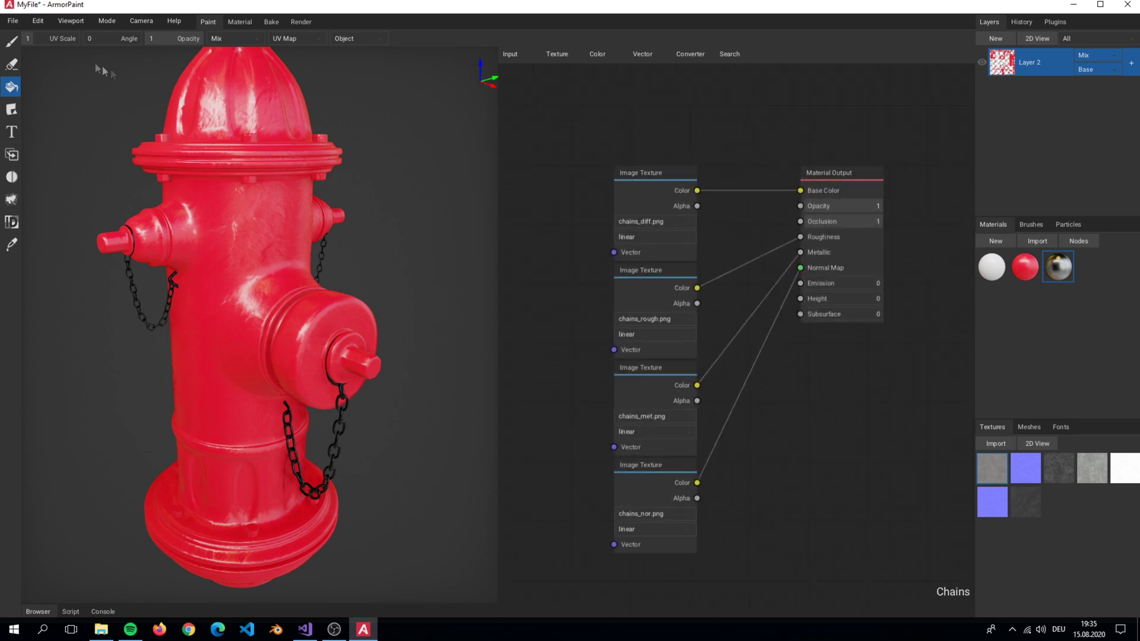
pyautogui.click(9, 44)
pyautogui.moveTo(265, 220); pyautogui.dragTo(264, 323)
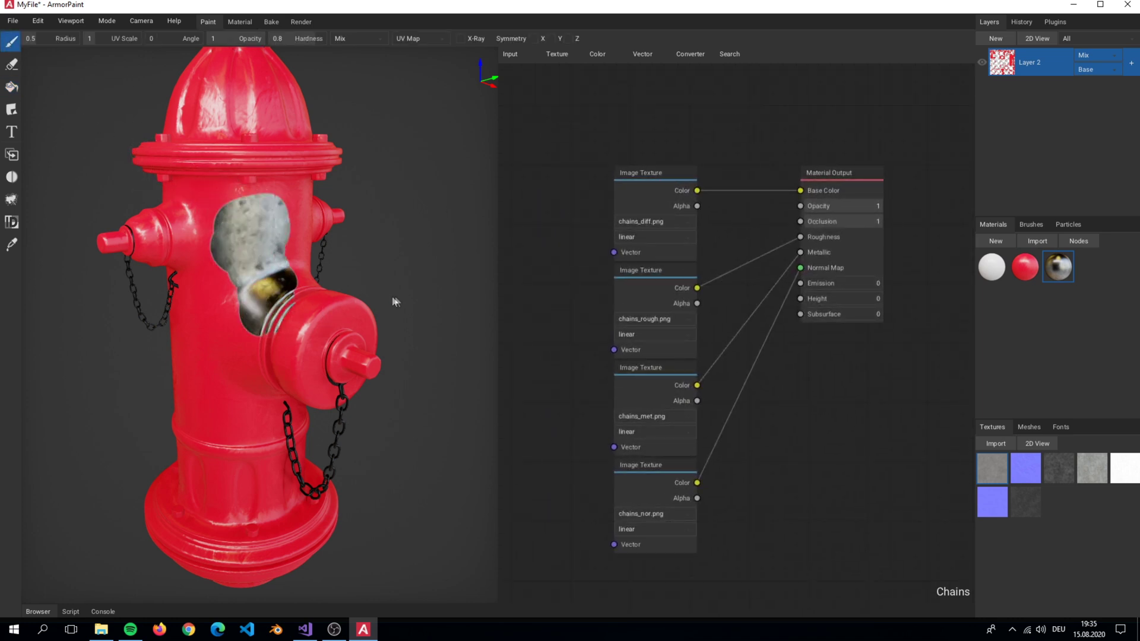
pyautogui.scroll(3, 360, 256)
pyautogui.hotkey('ctrl', 'z')
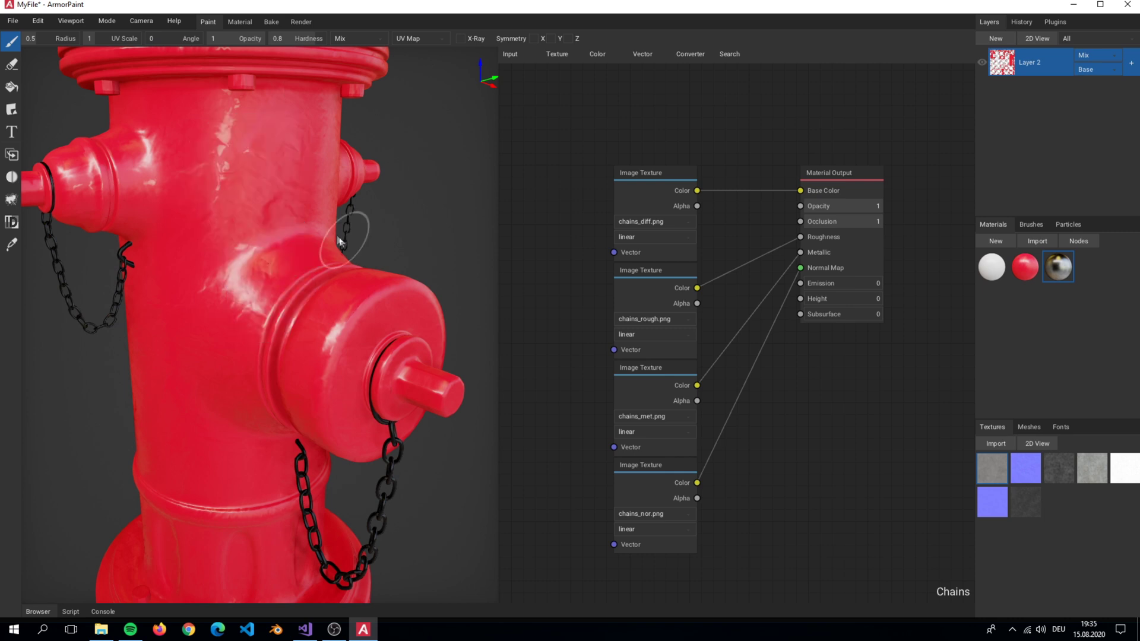
pyautogui.scroll(-1, 330, 224)
pyautogui.scroll(-1, 331, 225)
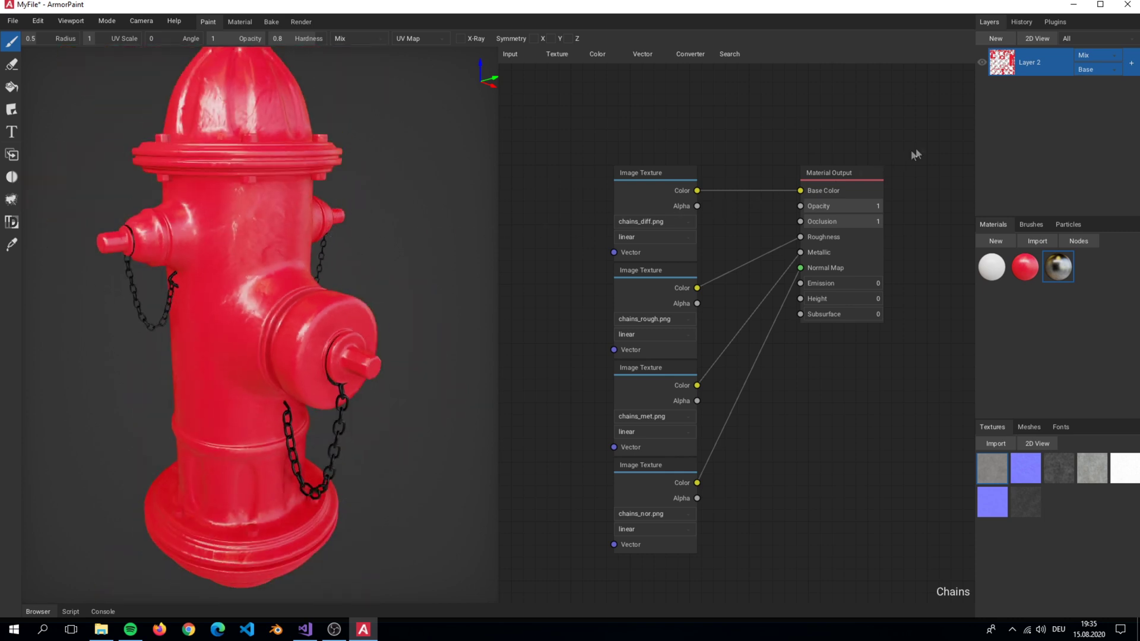
# Step: Add Layer 3 masked to the chains part, undoing a test stroke on the left chain
pyautogui.click(998, 39)
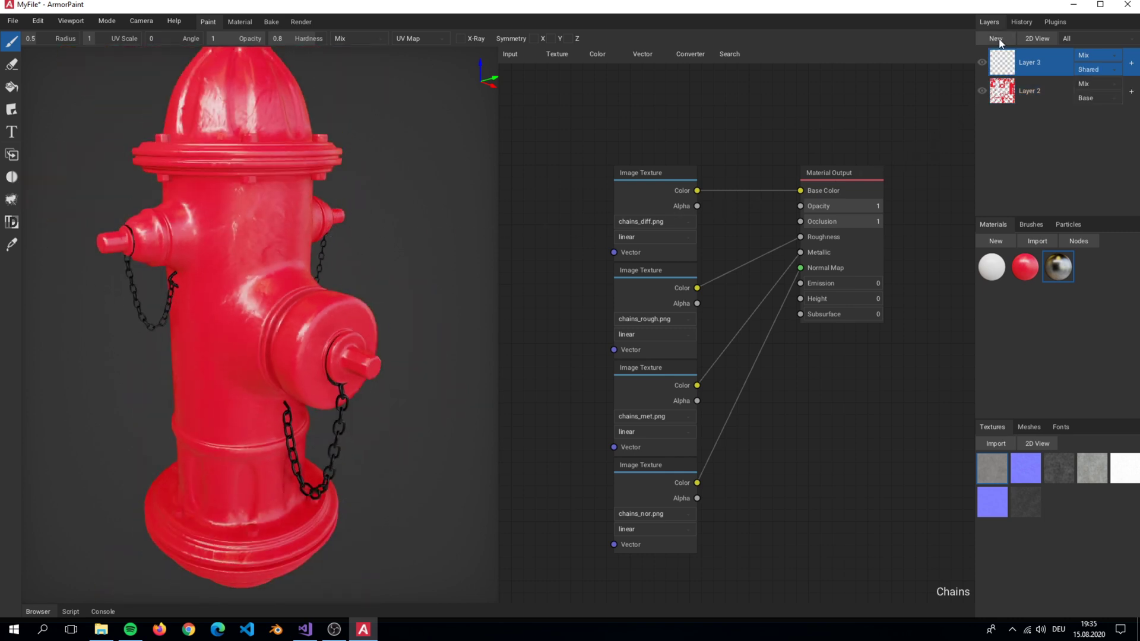
pyautogui.click(1089, 70)
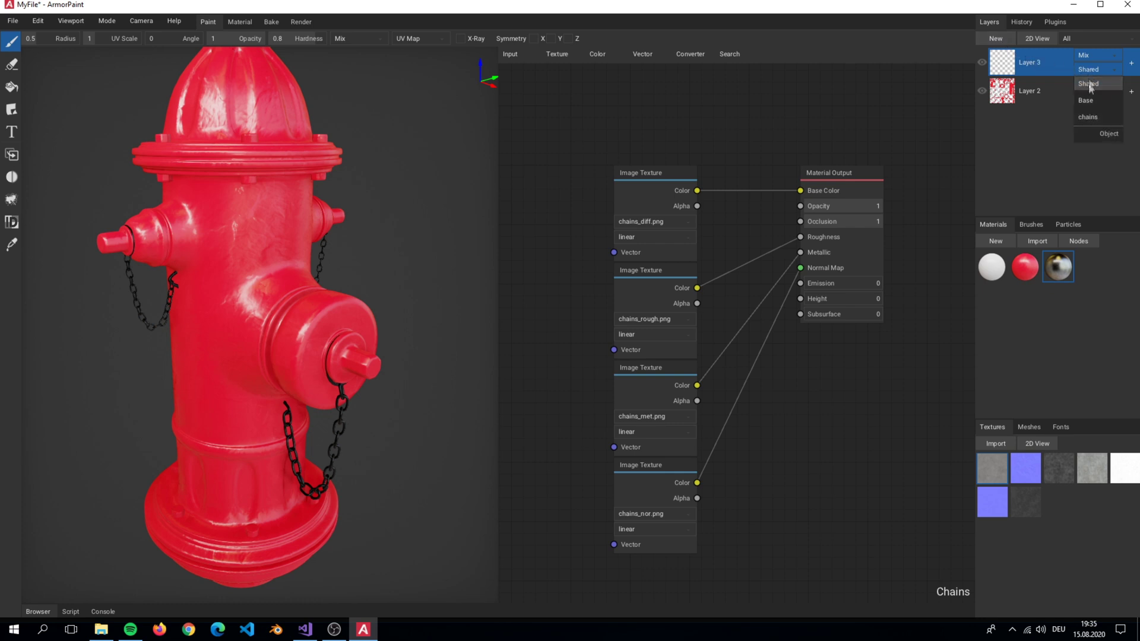
pyautogui.click(1090, 117)
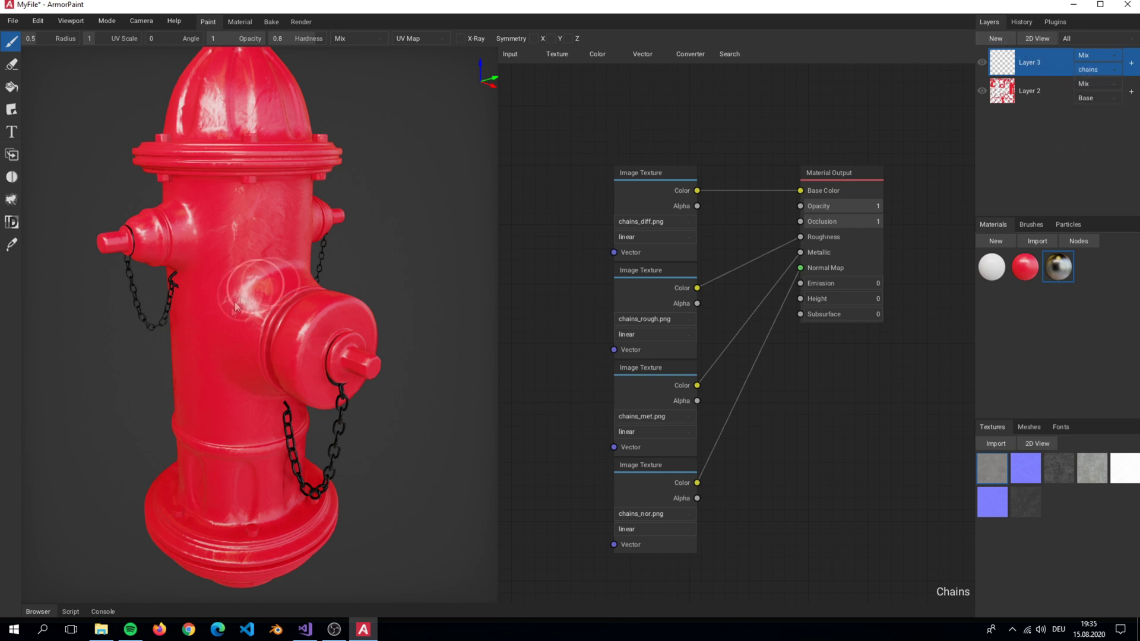
pyautogui.moveTo(132, 325); pyautogui.dragTo(152, 277)
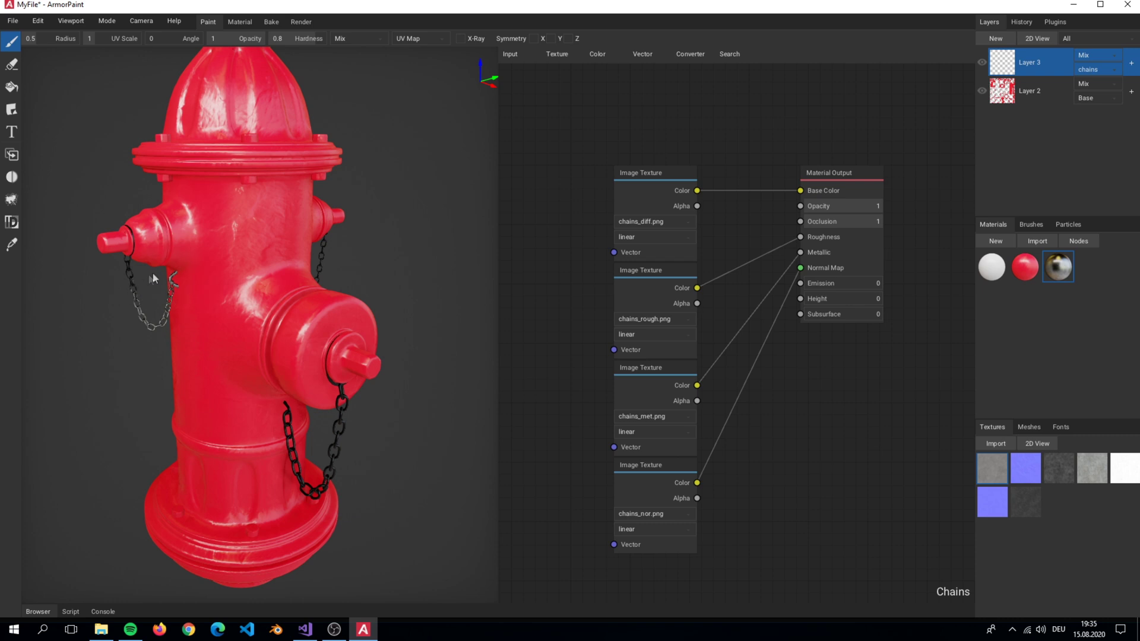
pyautogui.hotkey('ctrl', 'z')
pyautogui.hotkey('ctrl', 'z')
pyautogui.scroll(6, 339, 270)
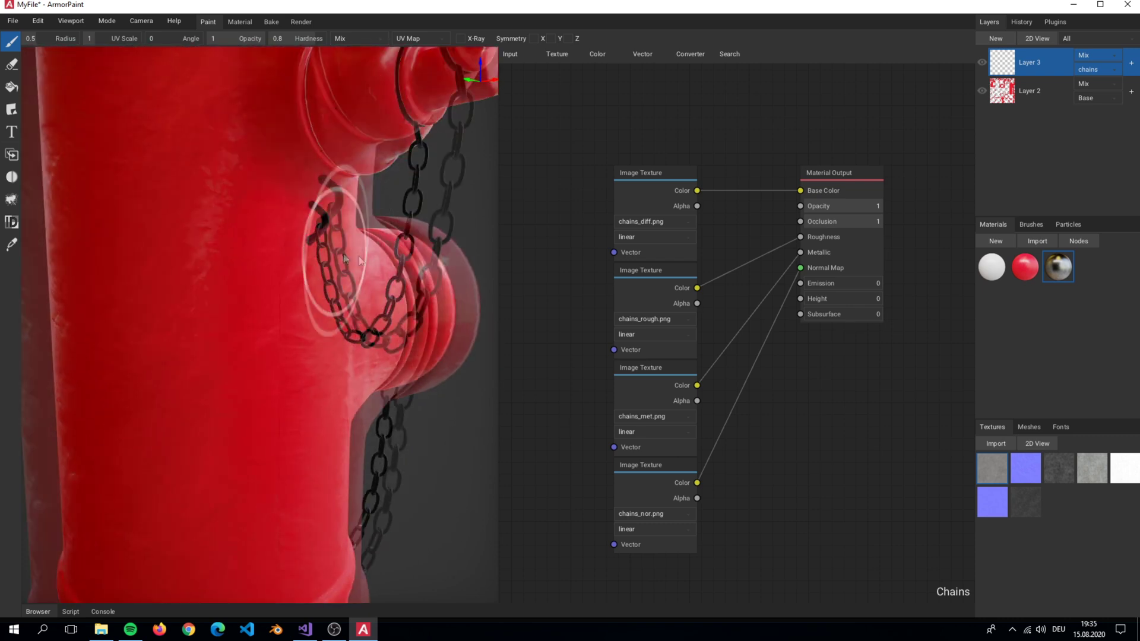
pyautogui.moveTo(352, 260); pyautogui.dragTo(388, 258, button='right')
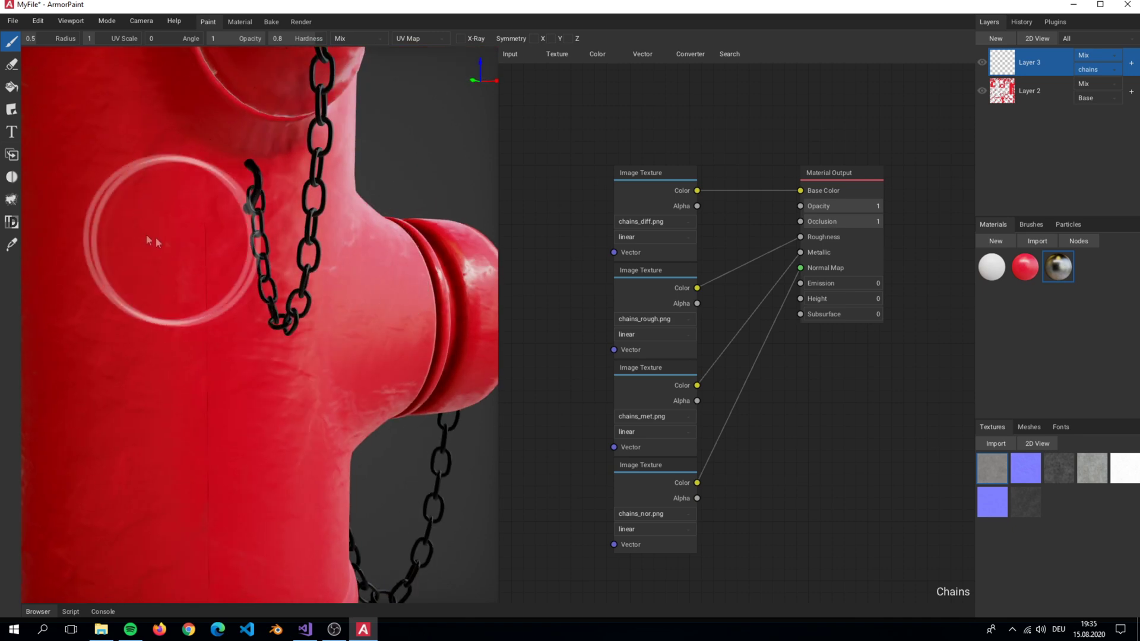
# Step: Fill the chains with the metallic Chains material using the Fill tool
pyautogui.click(11, 87)
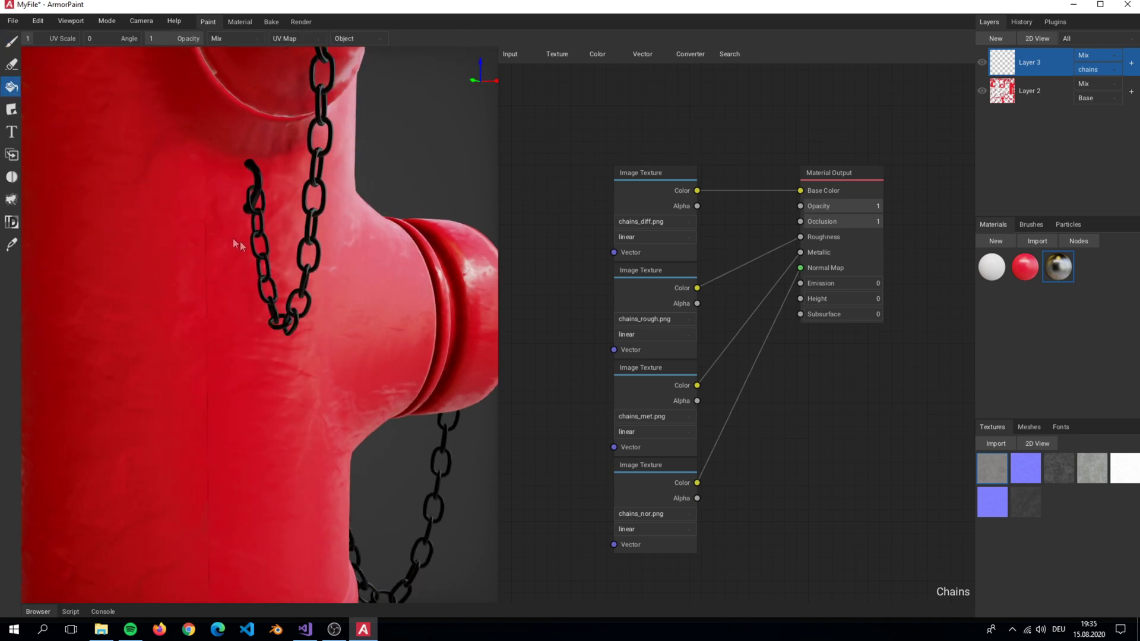
pyautogui.click(310, 239)
pyautogui.moveTo(348, 261); pyautogui.dragTo(231, 205, button='right')
pyautogui.scroll(5, 231, 205)
pyautogui.scroll(-5, 225, 229)
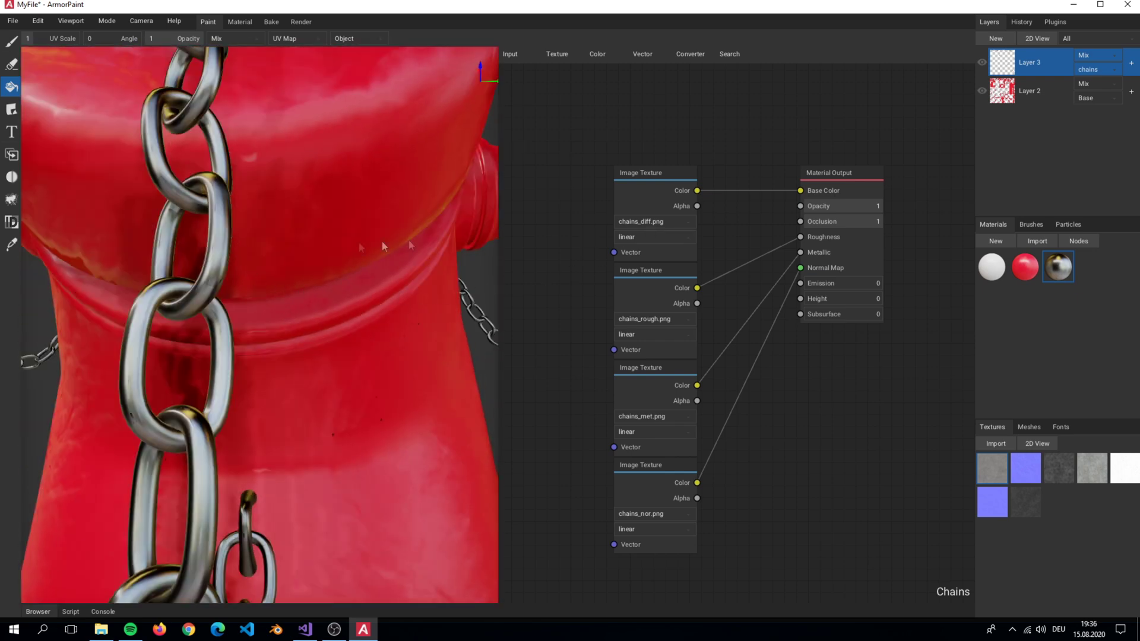
pyautogui.scroll(-5, 383, 241)
# Step: Inspect the metallic chains from side and front, then select the plain white material
pyautogui.moveTo(383, 241); pyautogui.dragTo(321, 319, button='right')
pyautogui.scroll(5, 321, 319)
pyautogui.scroll(-5, 321, 319)
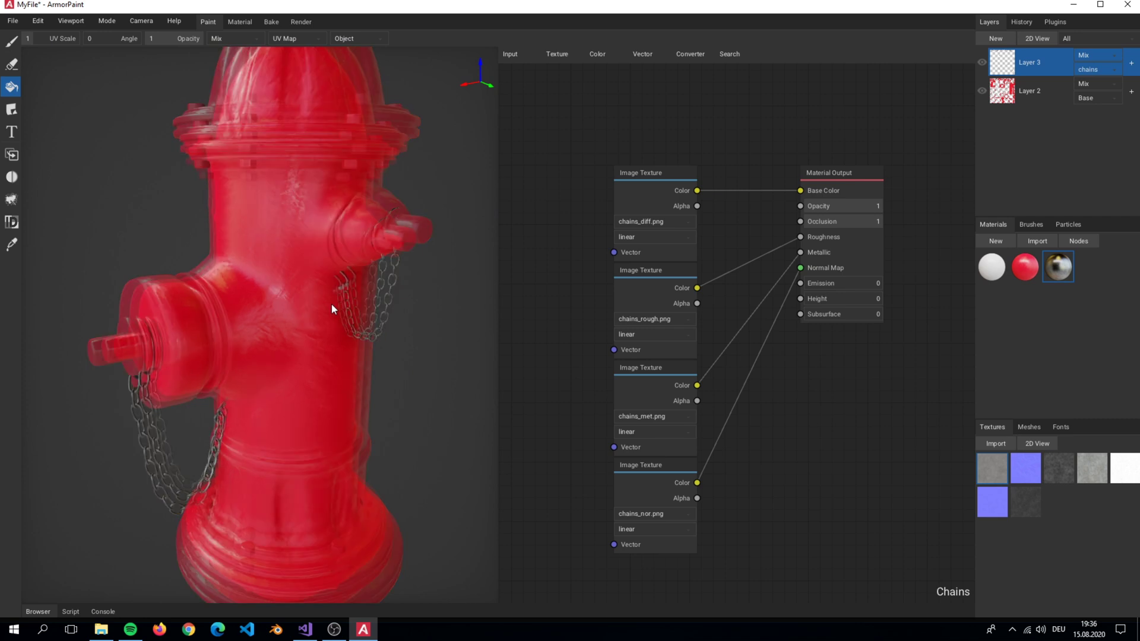
pyautogui.scroll(5, 347, 290)
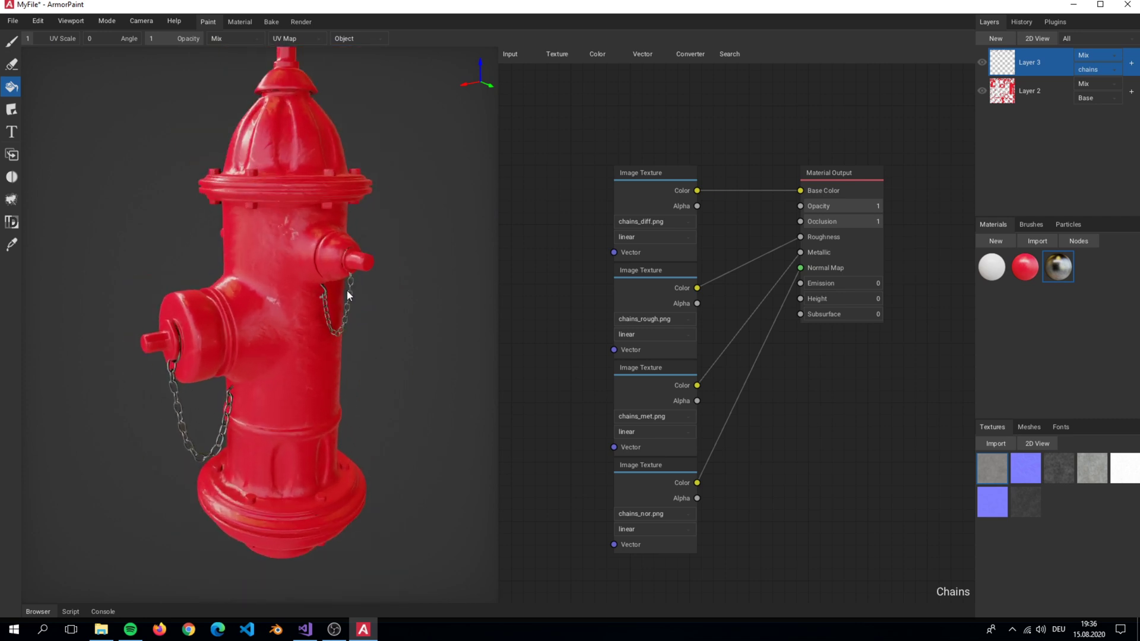
pyautogui.moveTo(347, 291); pyautogui.dragTo(384, 298, button='right')
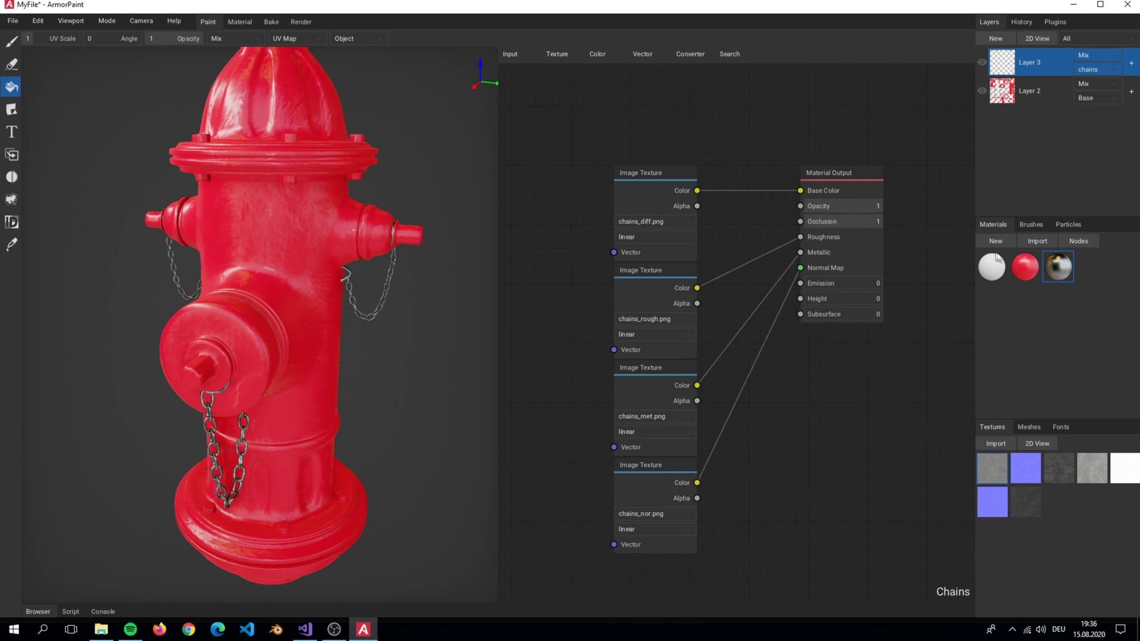
pyautogui.click(1018, 266)
pyautogui.click(1002, 269)
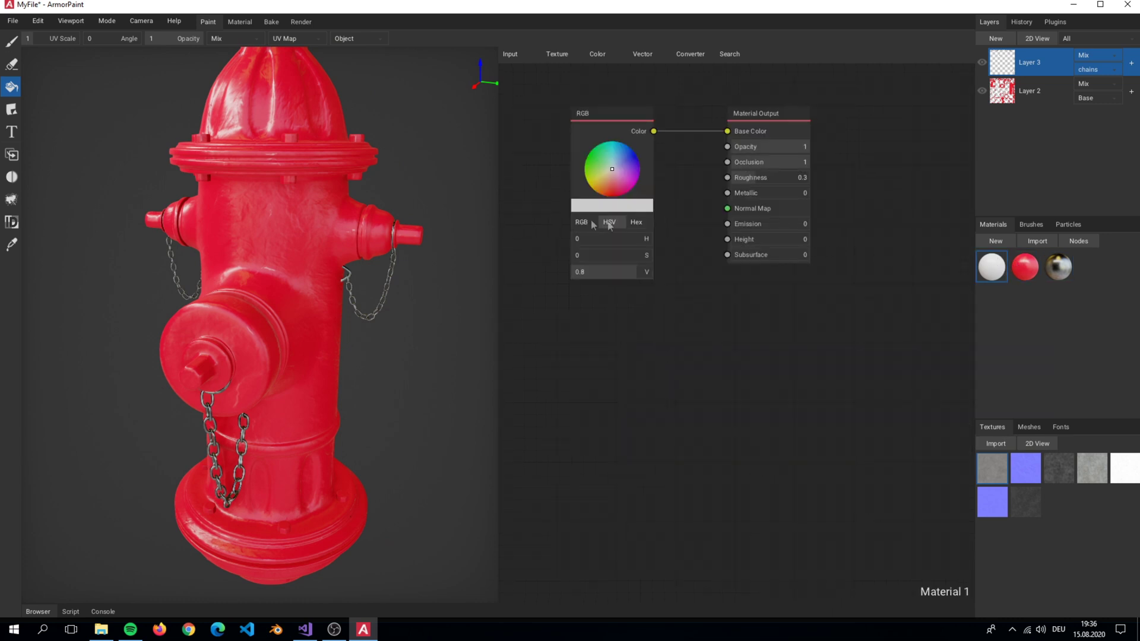
# Step: Close the node graph, open Layer 3 in 2D View, and undo an accidental grey fill
pyautogui.moveTo(392, 211); pyautogui.dragTo(350, 208, button='right')
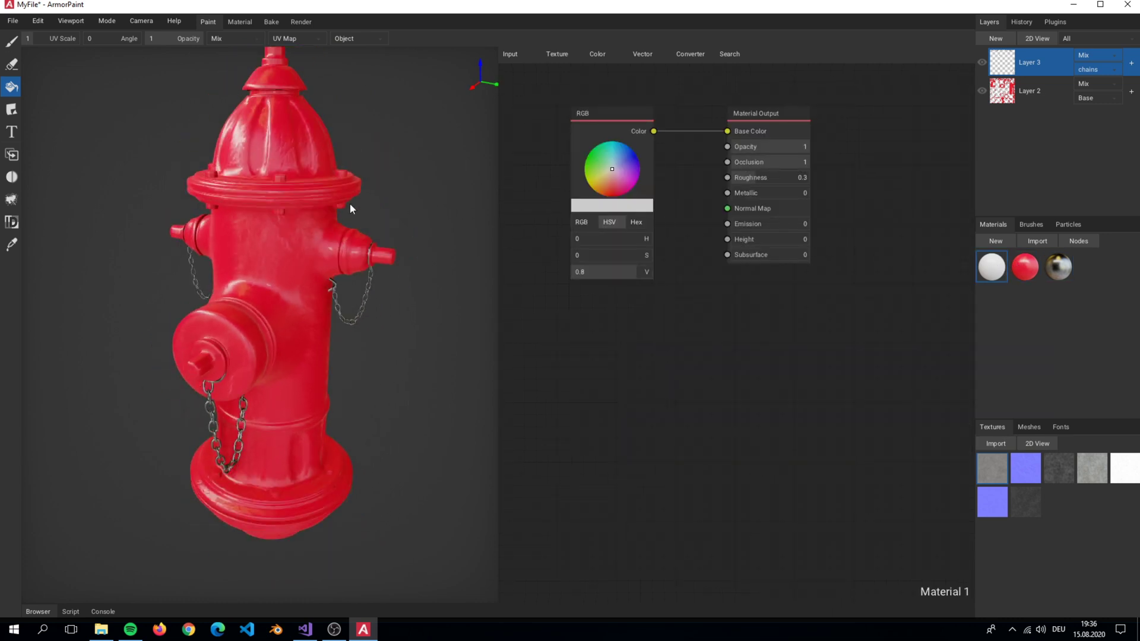
pyautogui.click(1065, 241)
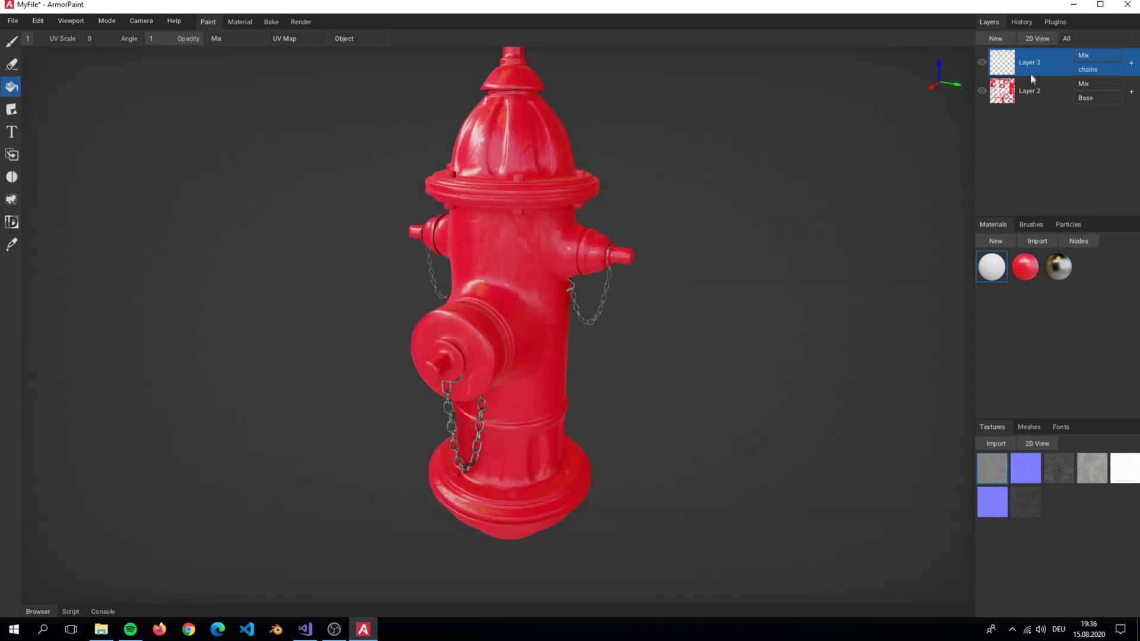
pyautogui.click(1037, 38)
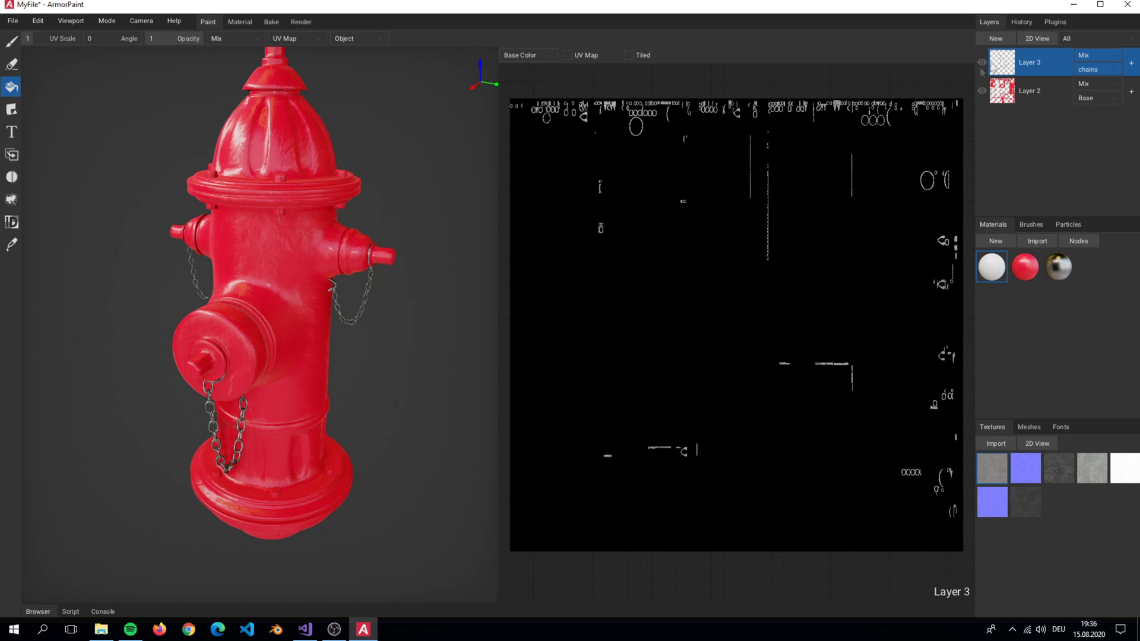
pyautogui.click(701, 175)
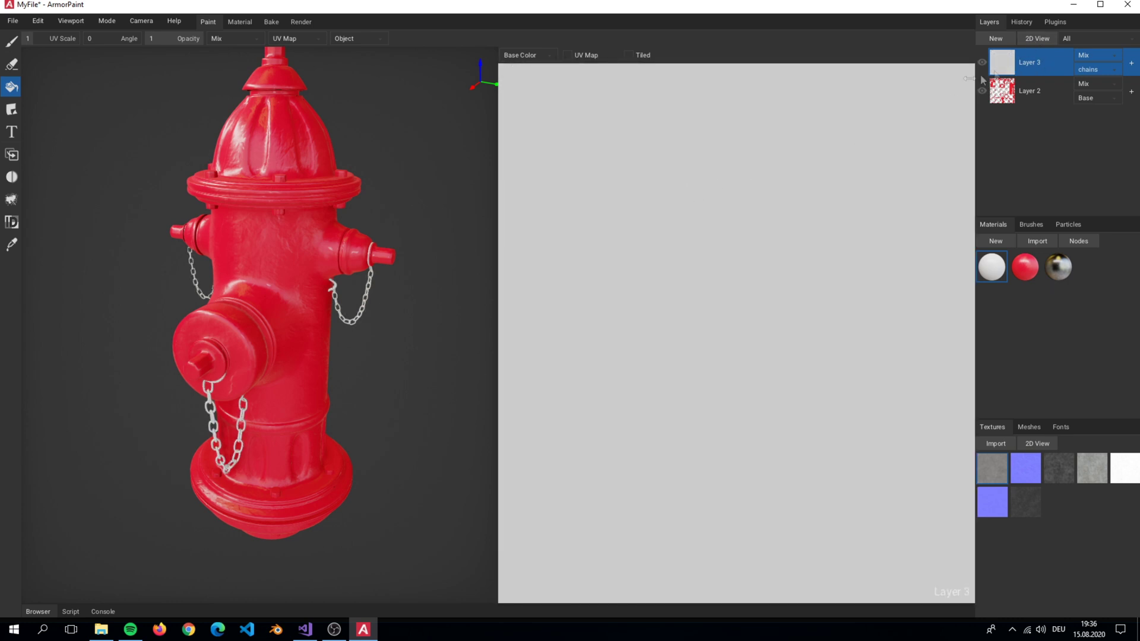
pyautogui.hotkey('ctrl', 'z')
# Step: Show Layer 2's red texture in the 2D view beside a close side view of the hydrant
pyautogui.moveTo(770, 138); pyautogui.dragTo(659, 242, button='middle')
pyautogui.scroll(-2, 765, 330)
pyautogui.scroll(-1, 808, 219)
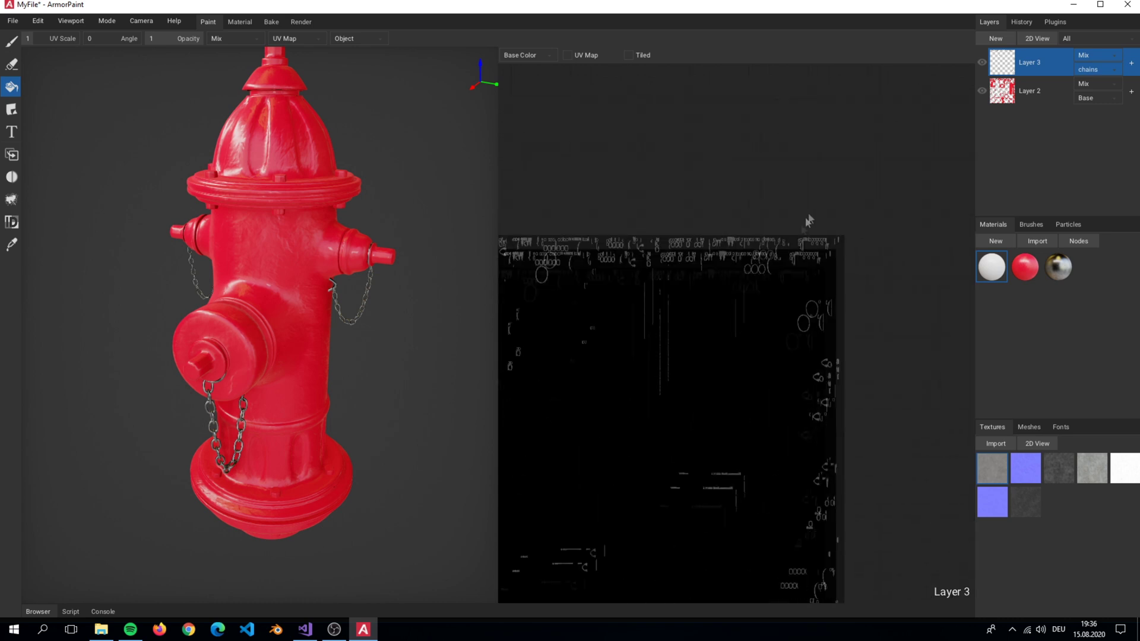
pyautogui.scroll(2, 743, 321)
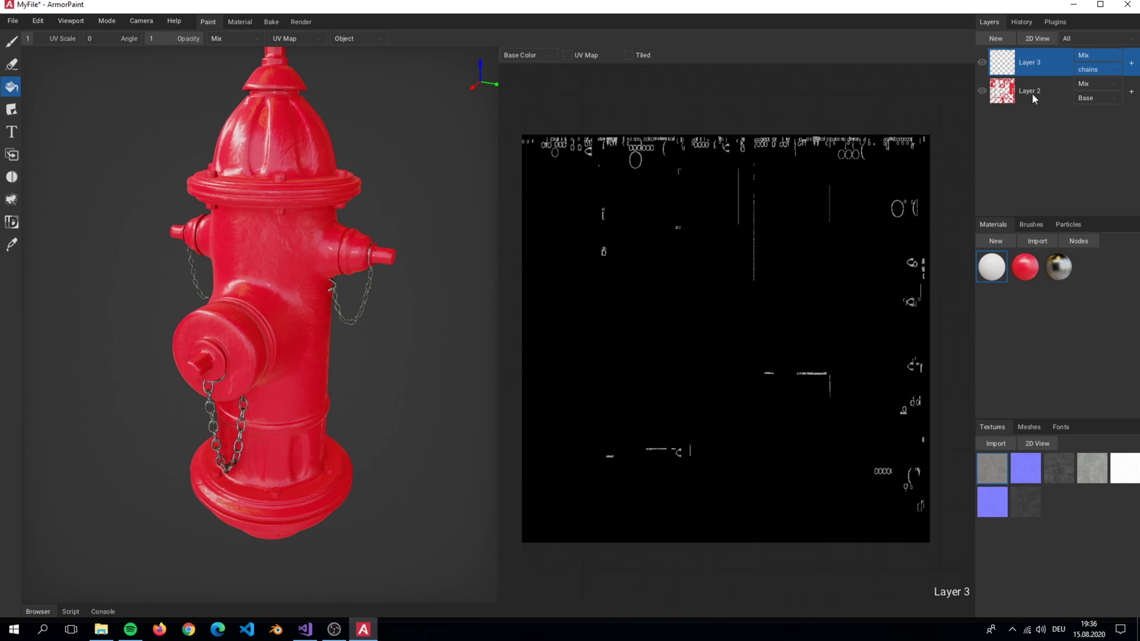
pyautogui.click(1032, 93)
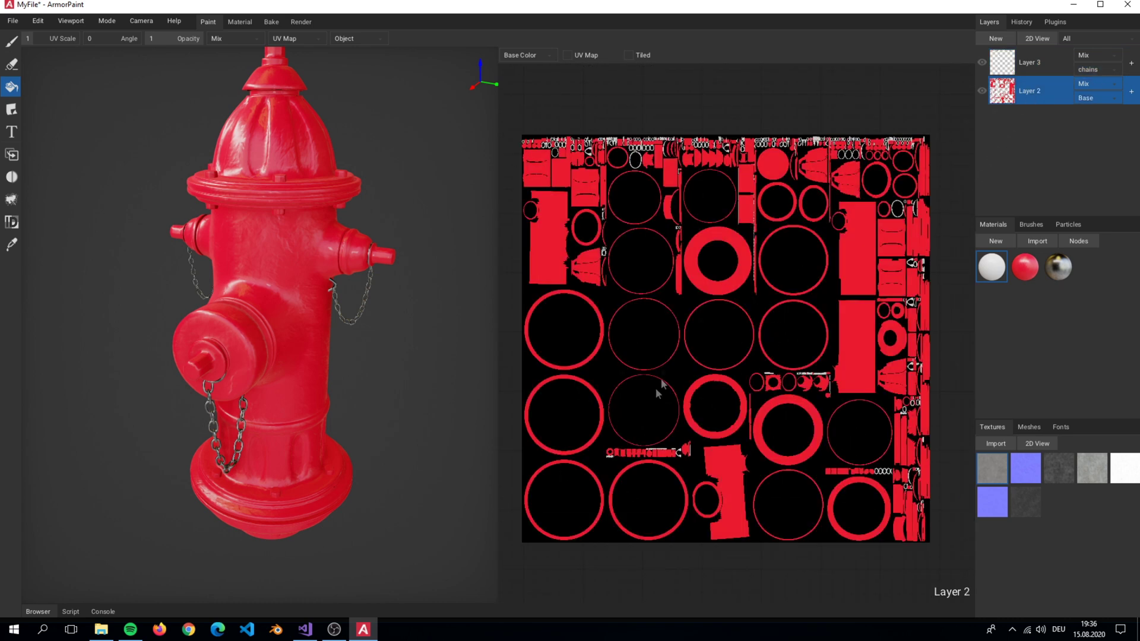
pyautogui.scroll(5, 285, 297)
pyautogui.moveTo(237, 267); pyautogui.dragTo(316, 276, button='right')
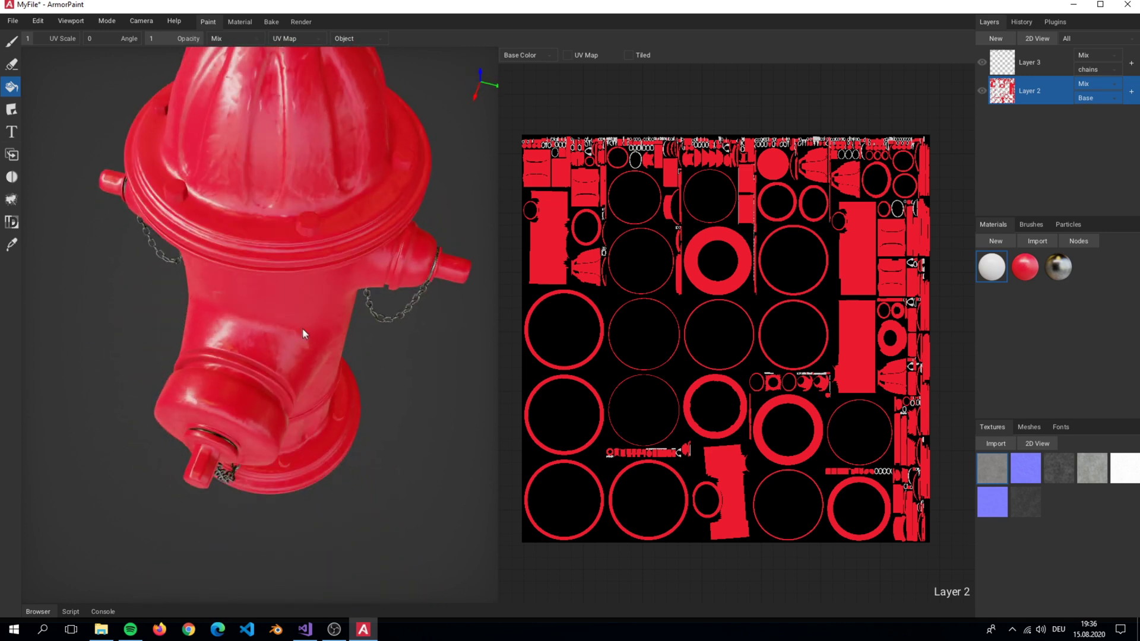
pyautogui.scroll(-3, 311, 294)
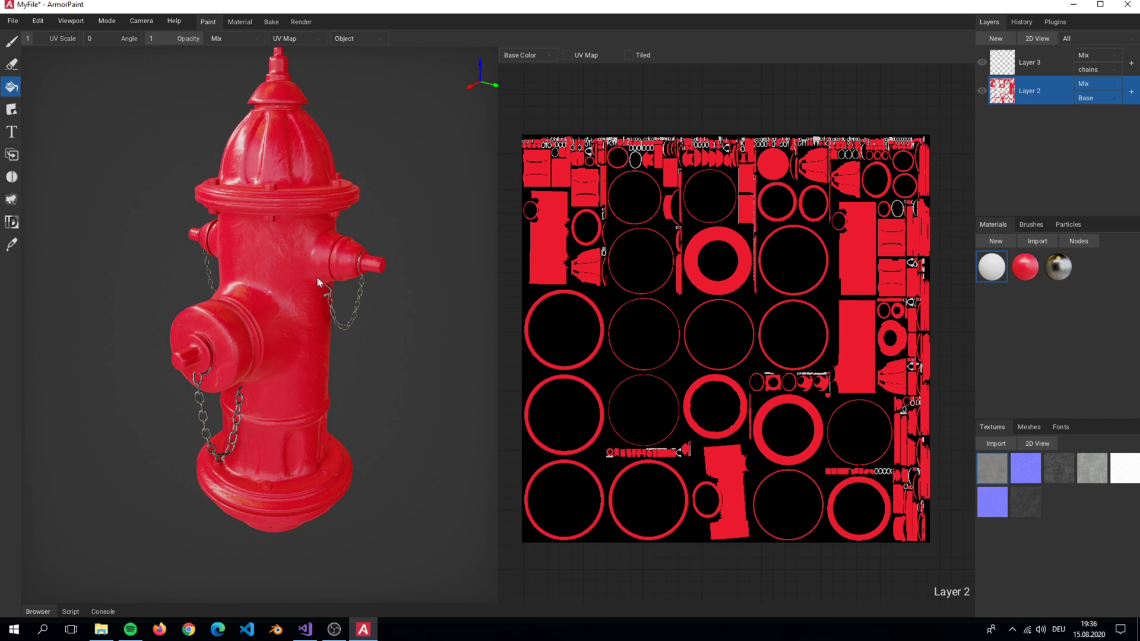
# Step: Select the red hydrant material and convert Layer 2 into a fill layer of it
pyautogui.click(1025, 268)
pyautogui.rightClick(1031, 91)
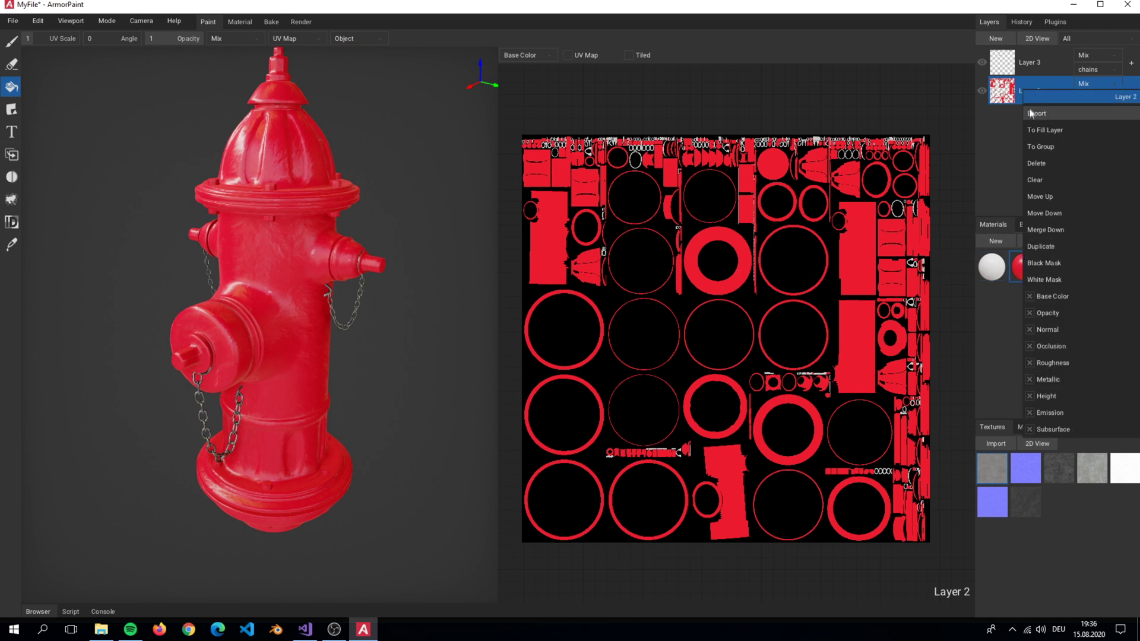
pyautogui.click(1092, 130)
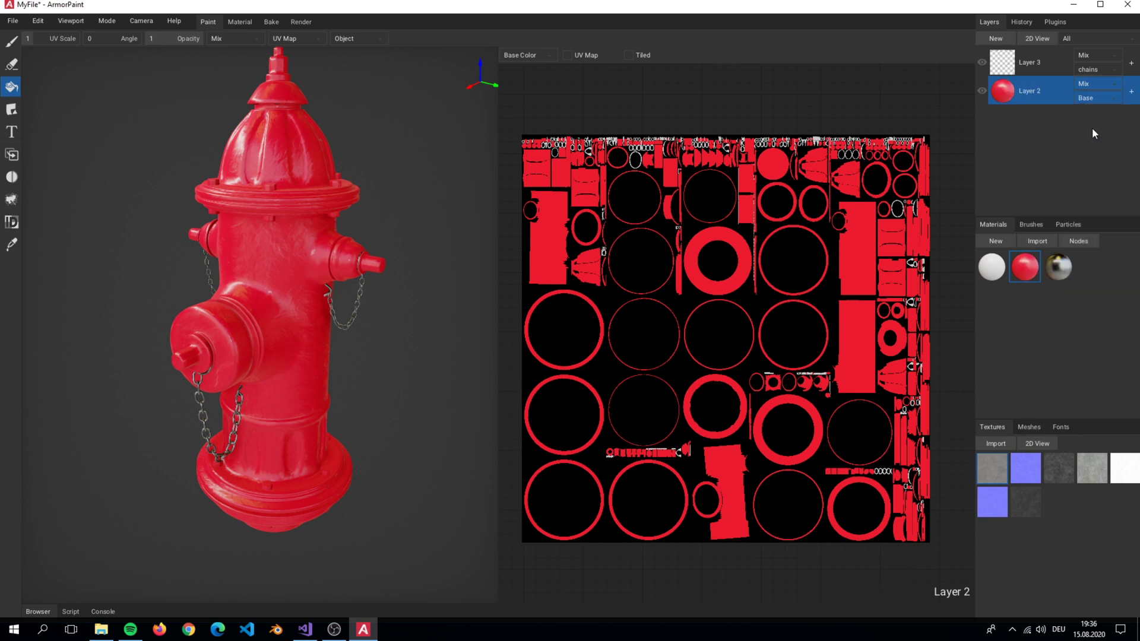
# Step: Retune the Base material's base colour to a more saturated red, HSV 0.99, 0.94, 0.92
pyautogui.press('Tab')
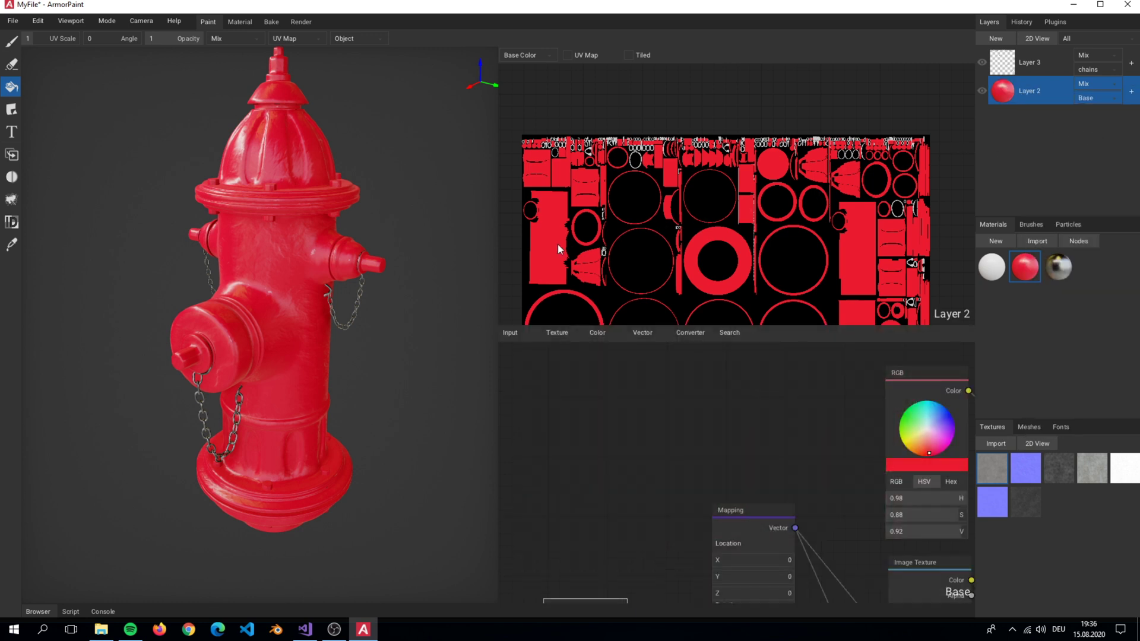
pyautogui.scroll(5, 709, 422)
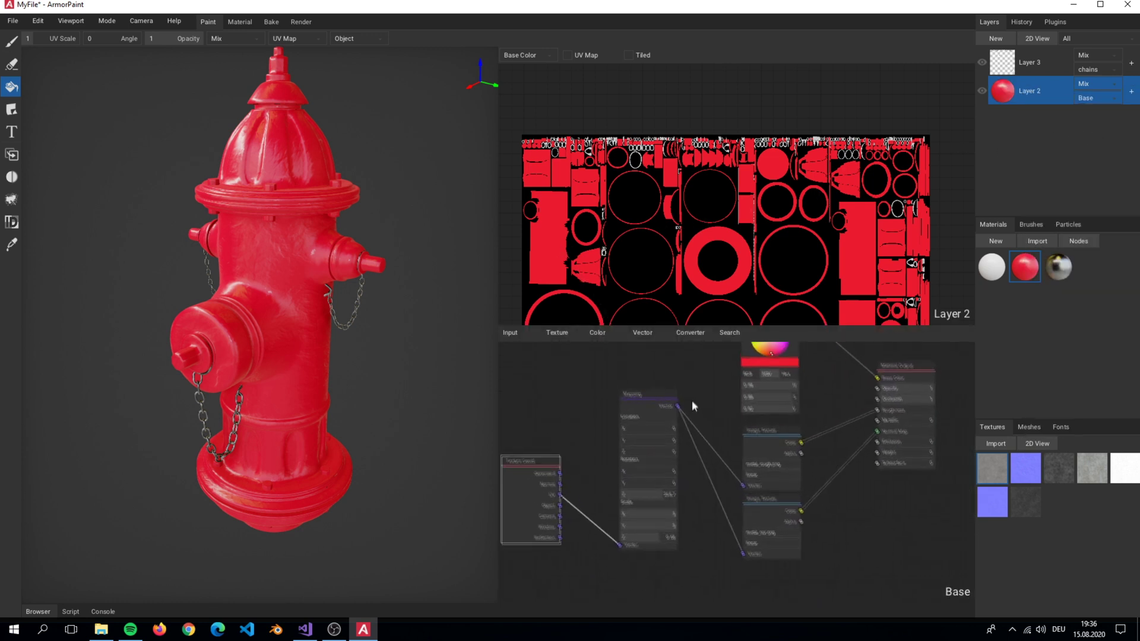
pyautogui.moveTo(781, 392); pyautogui.dragTo(702, 451, button='middle')
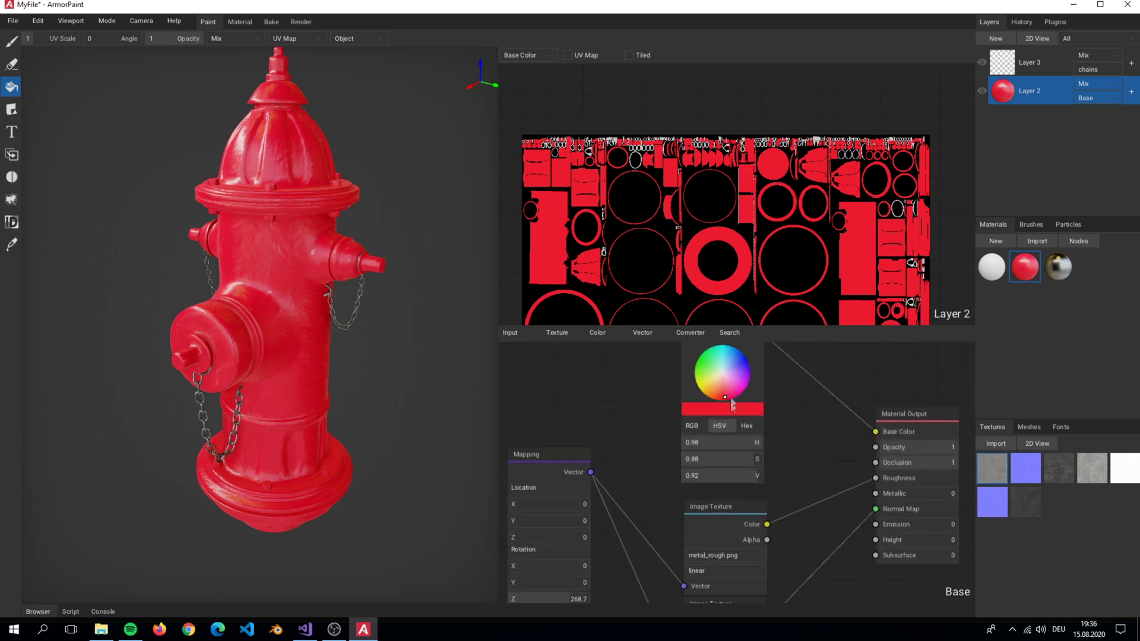
pyautogui.click(719, 384)
pyautogui.moveTo(719, 384)
pyautogui.mouseDown()
pyautogui.moveTo(726, 363)
pyautogui.moveTo(712, 380)
pyautogui.moveTo(724, 401)
pyautogui.mouseUp()
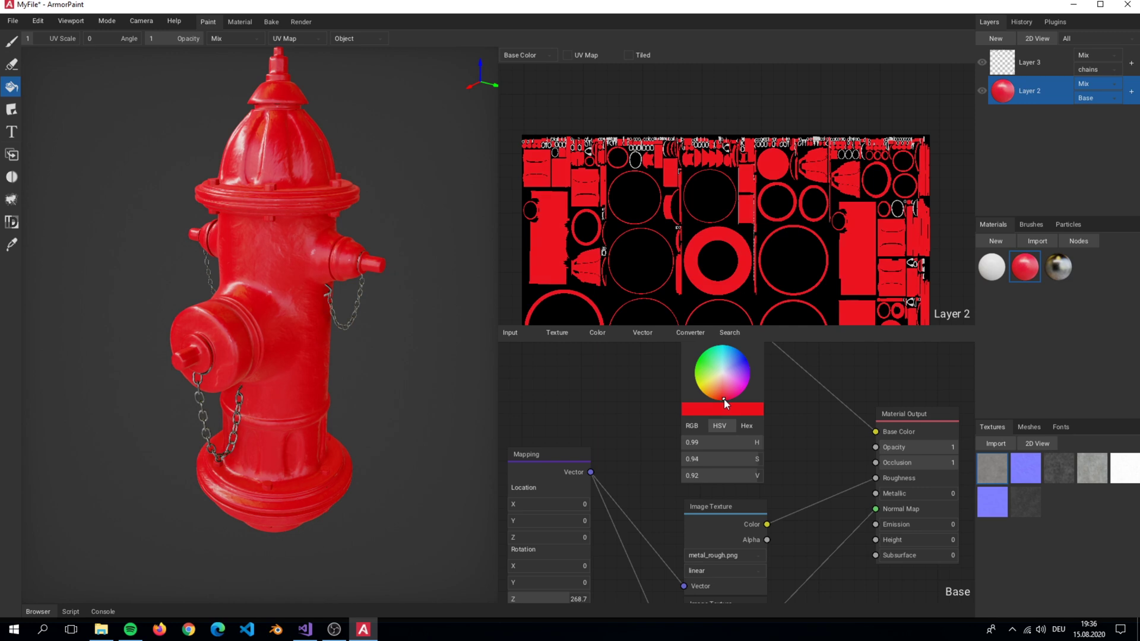
pyautogui.moveTo(223, 323); pyautogui.dragTo(314, 317, button='right')
pyautogui.press('Tab')
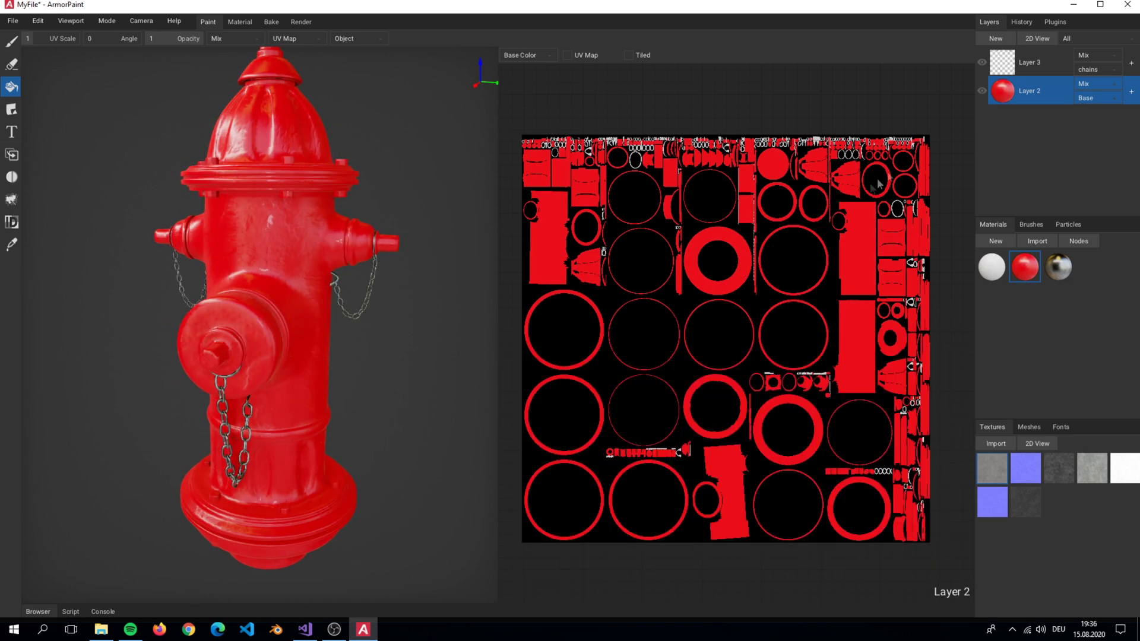
# Step: Close the 2D texture view and orbit the 3D view around the red hydrant with steel chains
pyautogui.click(1039, 40)
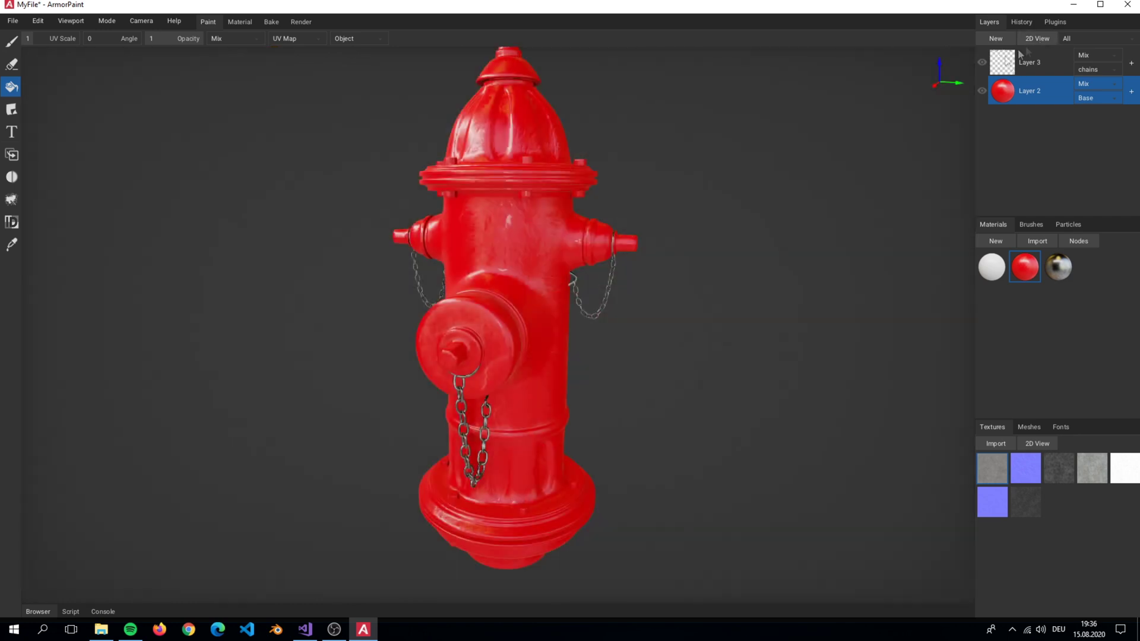
pyautogui.moveTo(664, 237); pyautogui.dragTo(255, 249, button='right')
pyautogui.moveTo(428, 239); pyautogui.dragTo(572, 218, button='right')
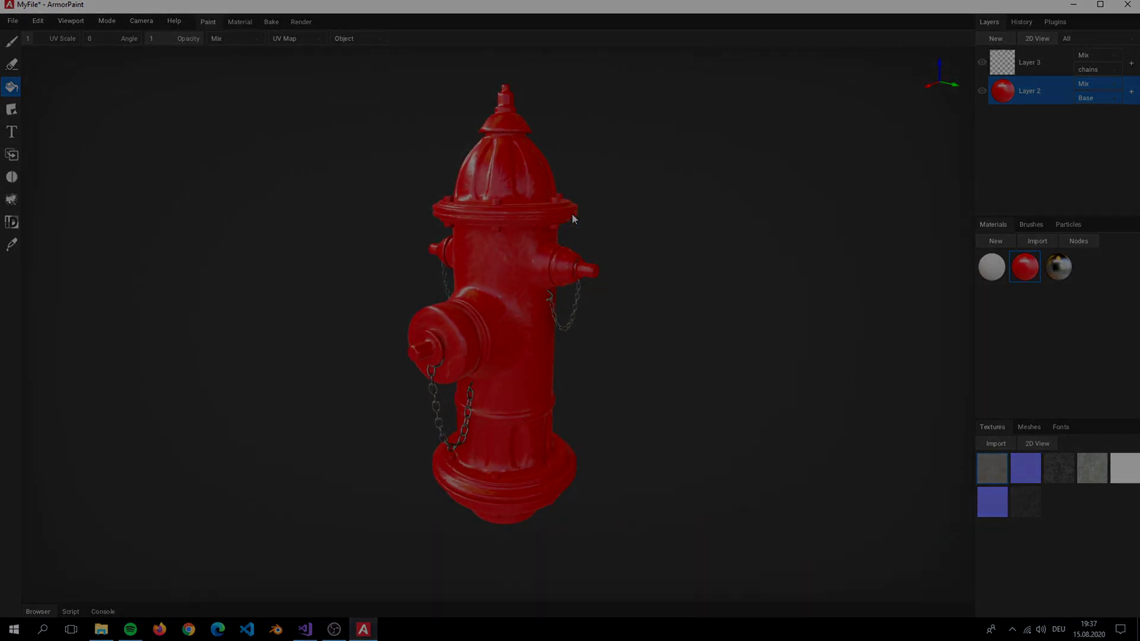